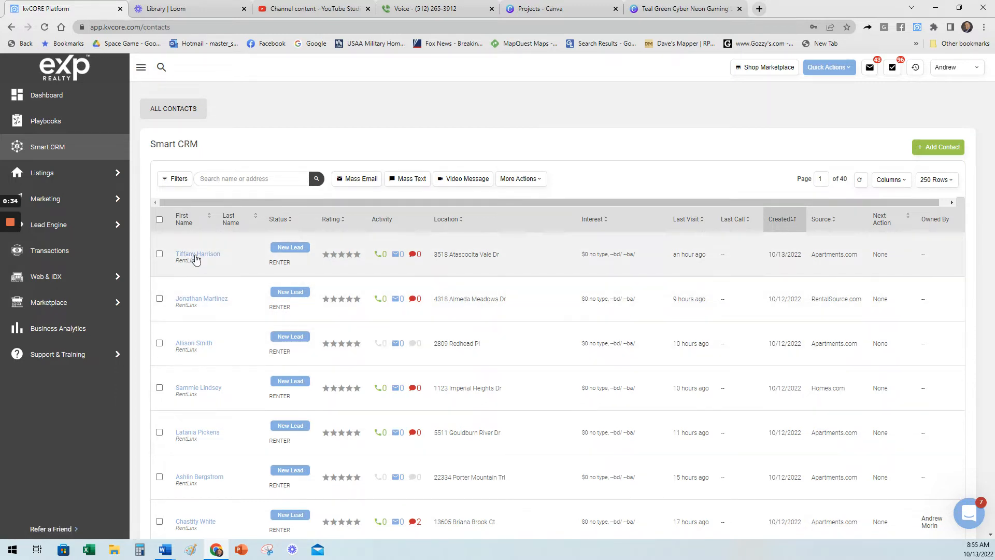
Open the newest lead's record, review its timeline and active campaigns, and close the record.
click(194, 256)
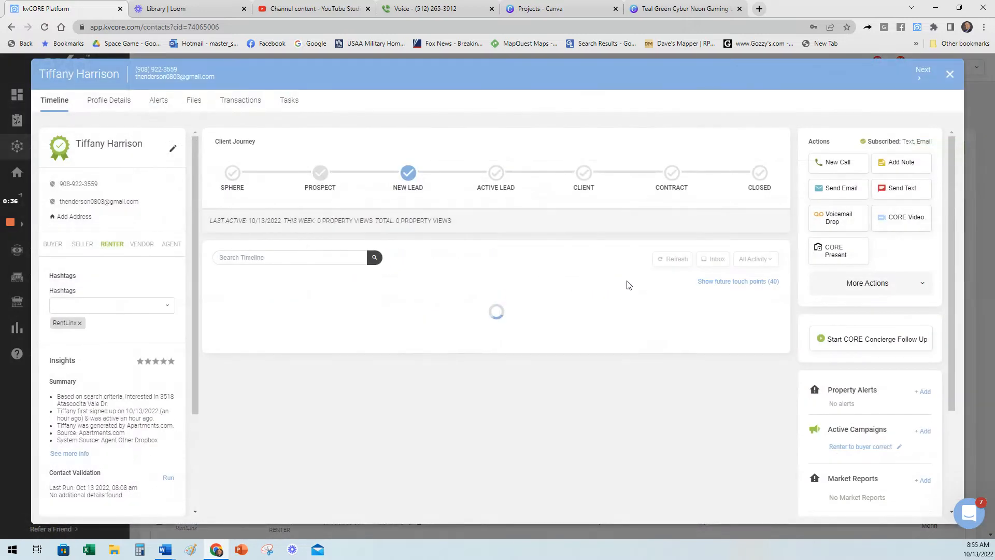
scroll(627, 284, down, 8)
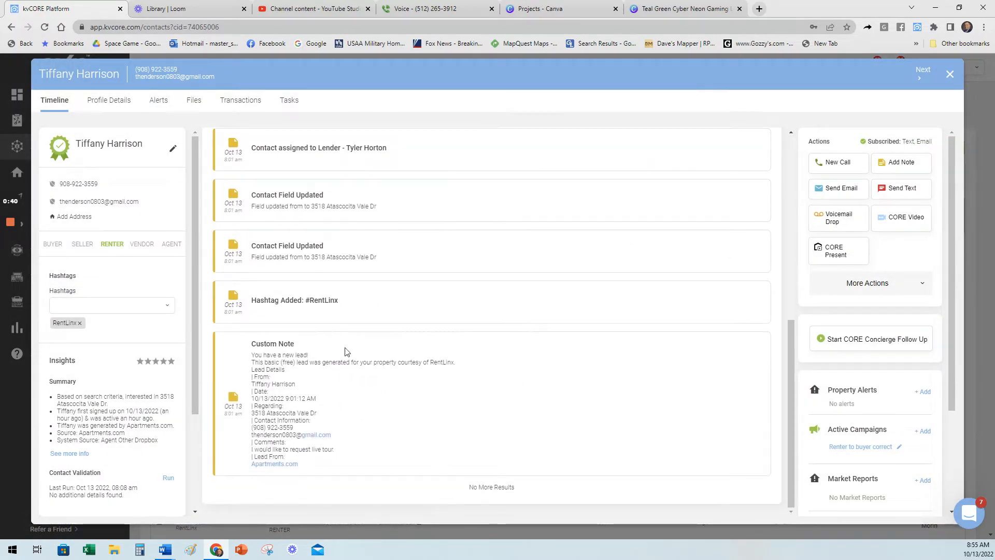
scroll(456, 438, up, 2)
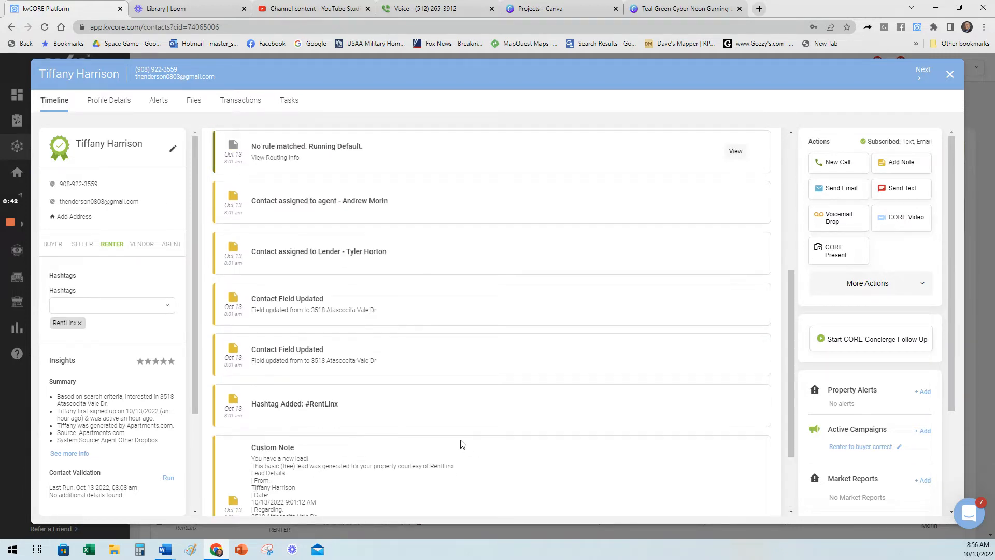
drag(888, 430, 827, 429)
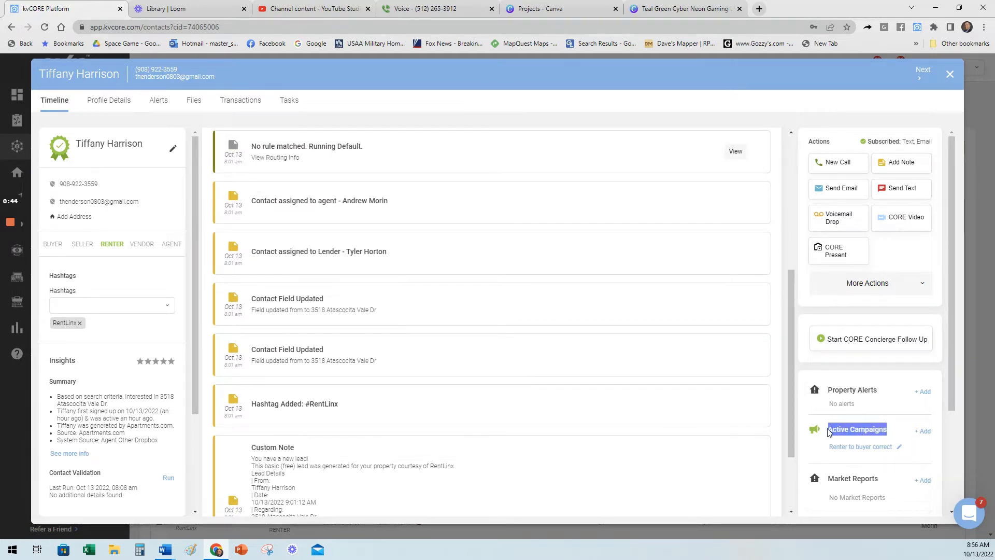
click(949, 79)
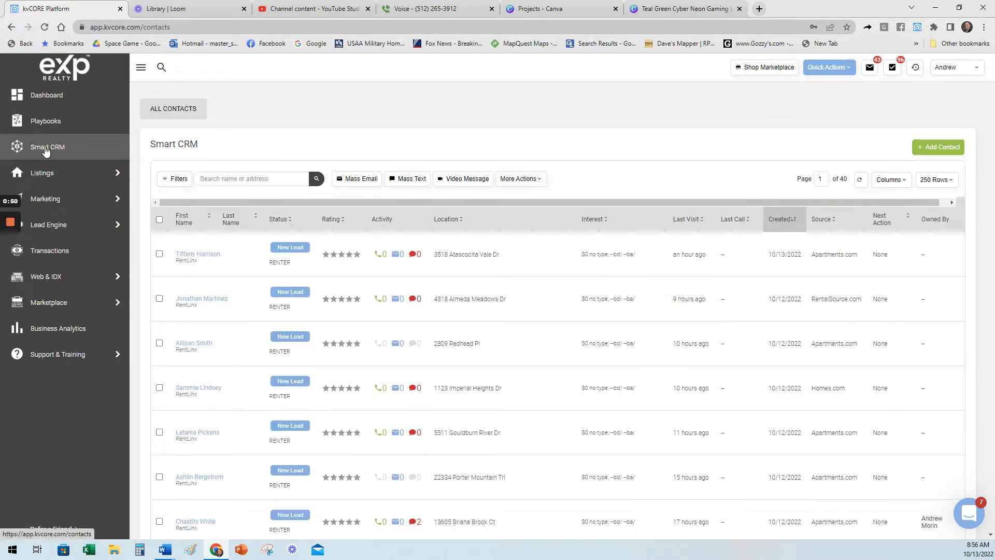
Open the record of the Direct Website buyer lead created 09/24/2022, view its timeline, and close it.
scroll(569, 296, down, 6)
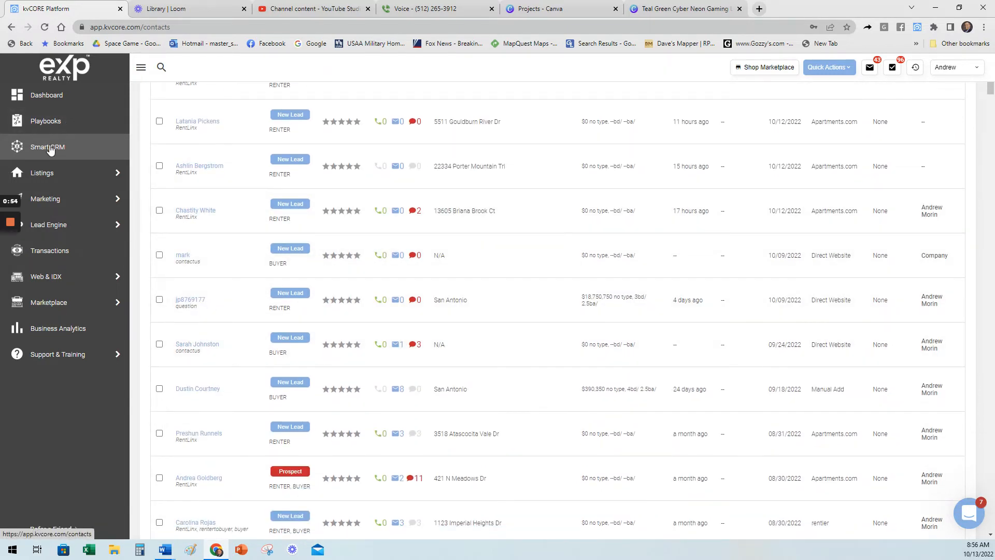
click(195, 345)
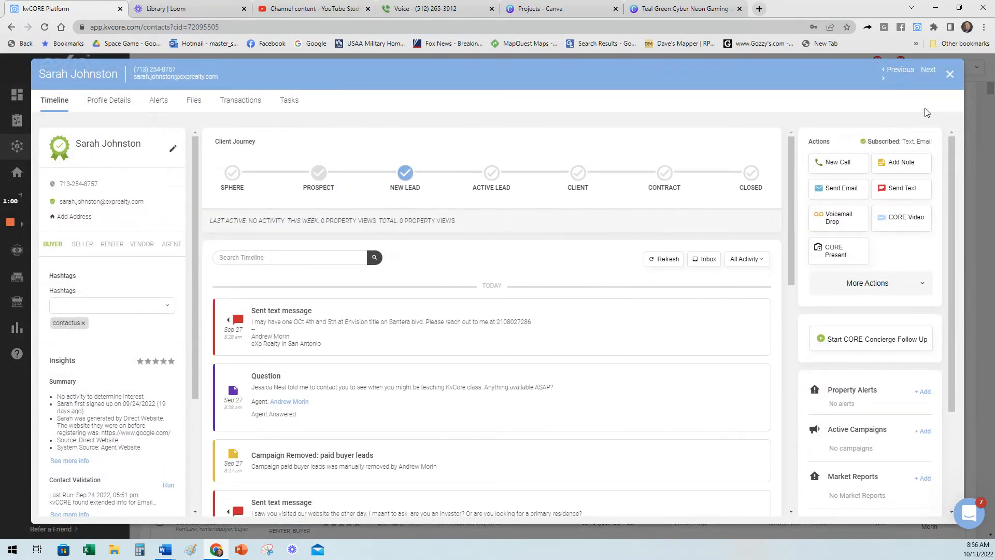
click(950, 74)
Open the renter-only Prospect lead created 08/30/2022 and read the timeline down to the received text about purchasing and credit.
scroll(533, 270, down, 4)
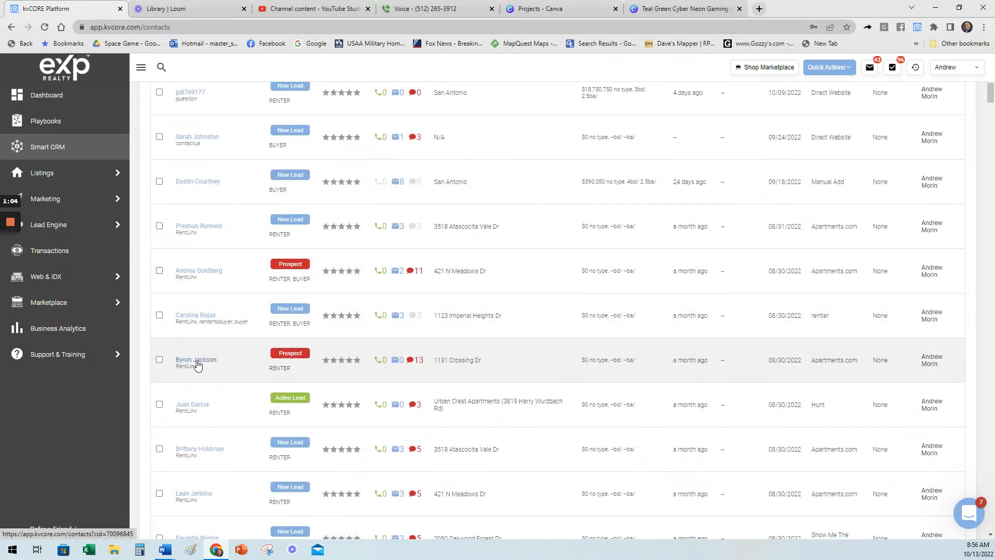
click(197, 362)
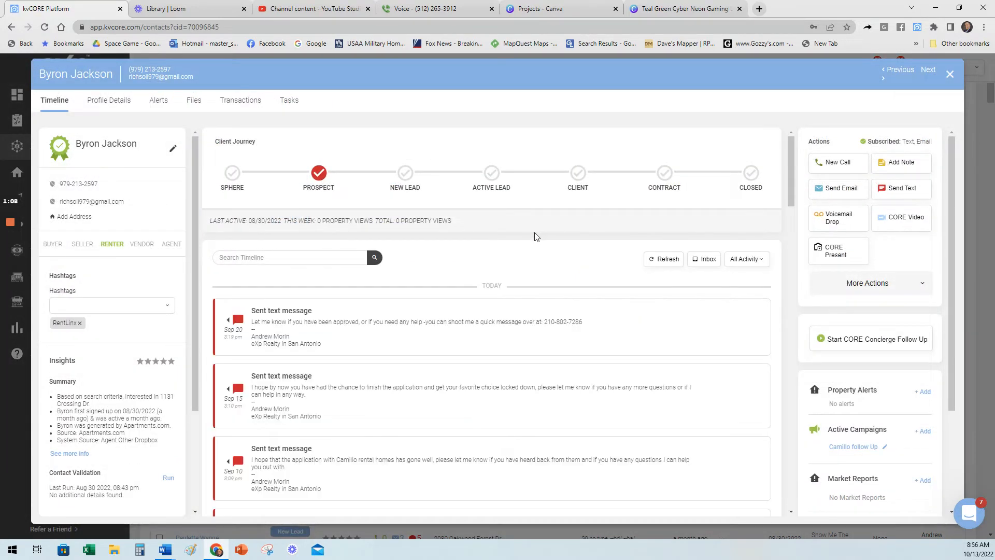
scroll(593, 244, down, 7)
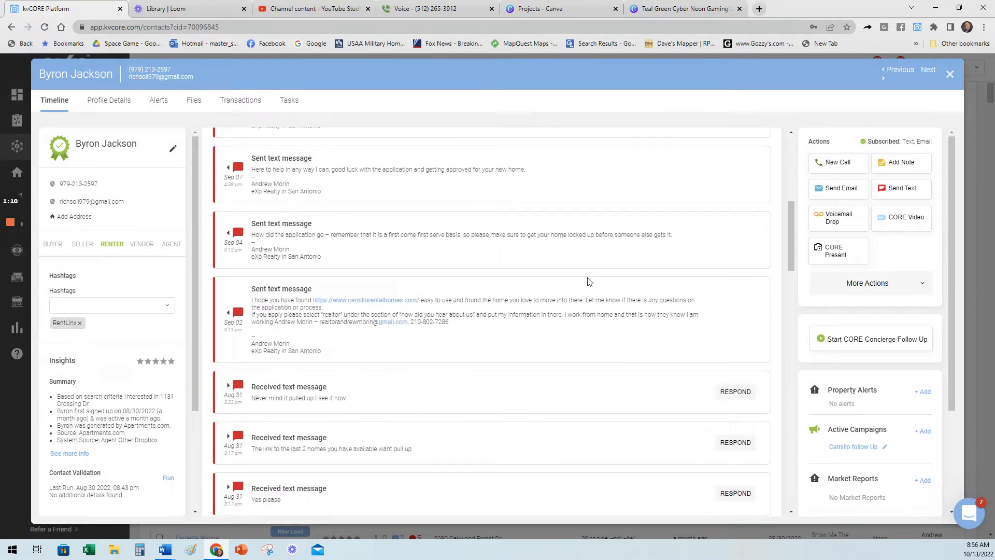
scroll(506, 271, down, 6)
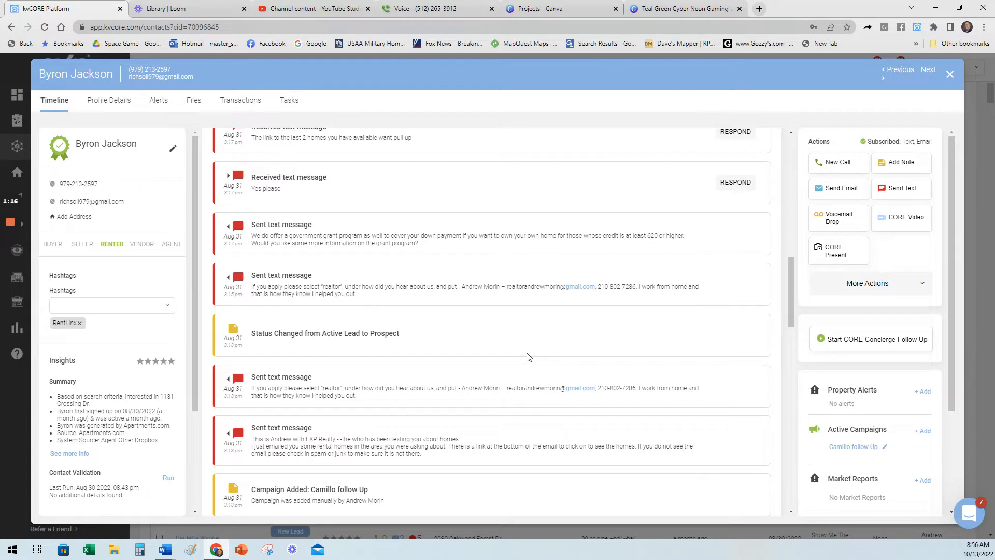
scroll(549, 331, down, 8)
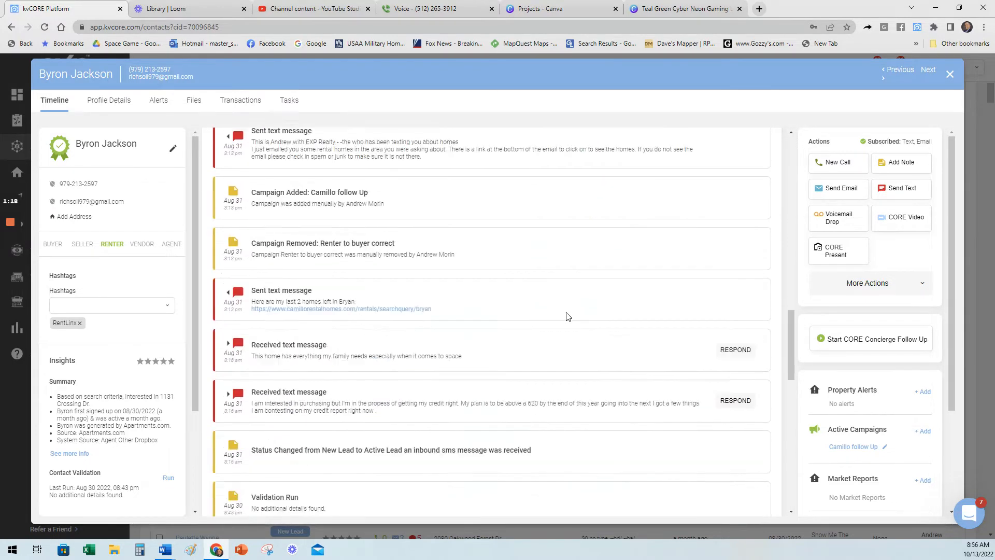
scroll(366, 444, down, 2)
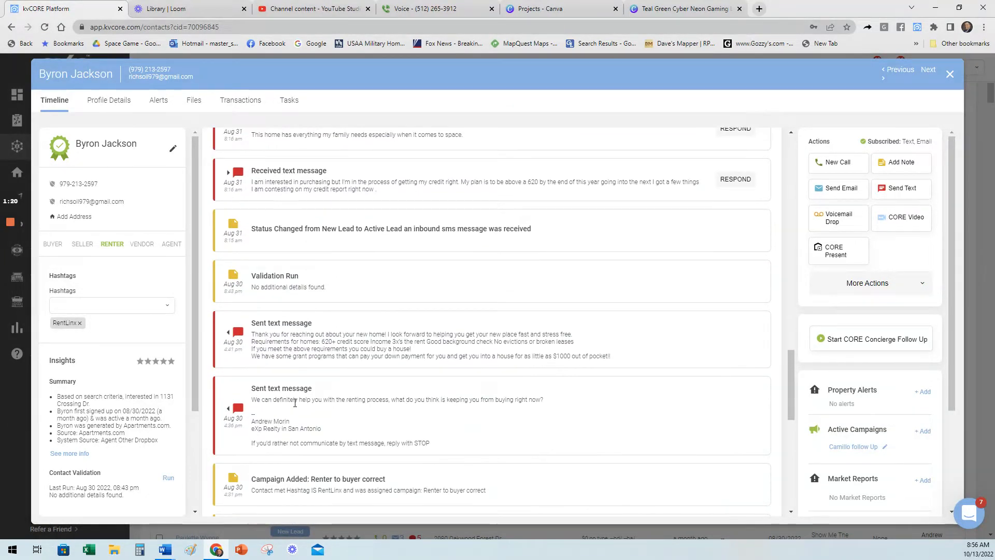
scroll(365, 352, up, 4)
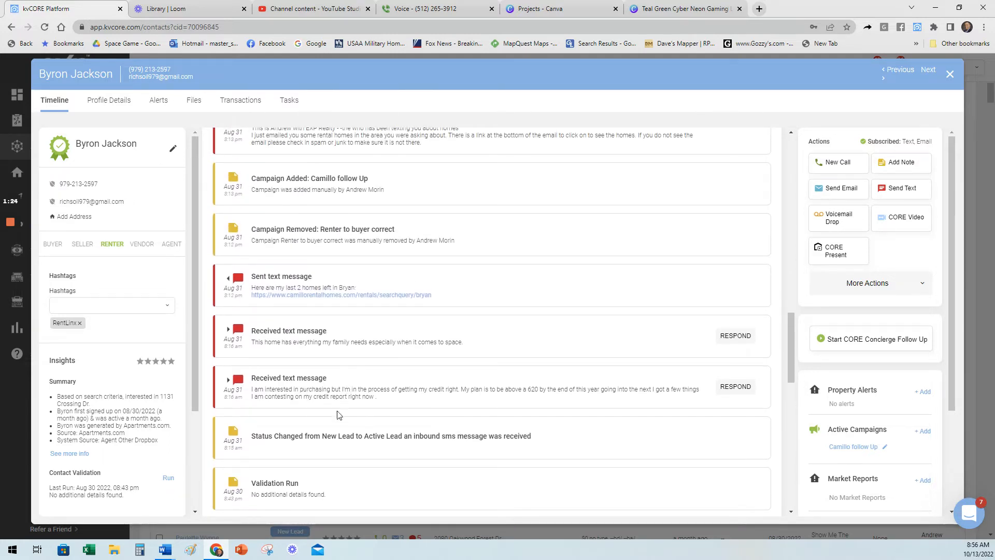
drag(384, 403, 258, 393)
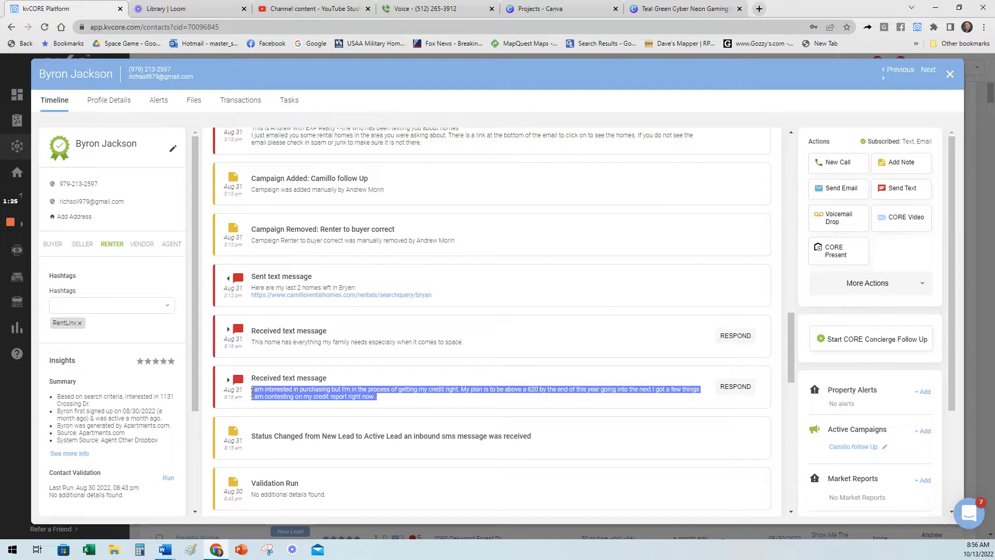
Examine the lead's initial automated texts and the timeline entry for the added Camillo follow Up campaign.
scroll(428, 338, down, 6)
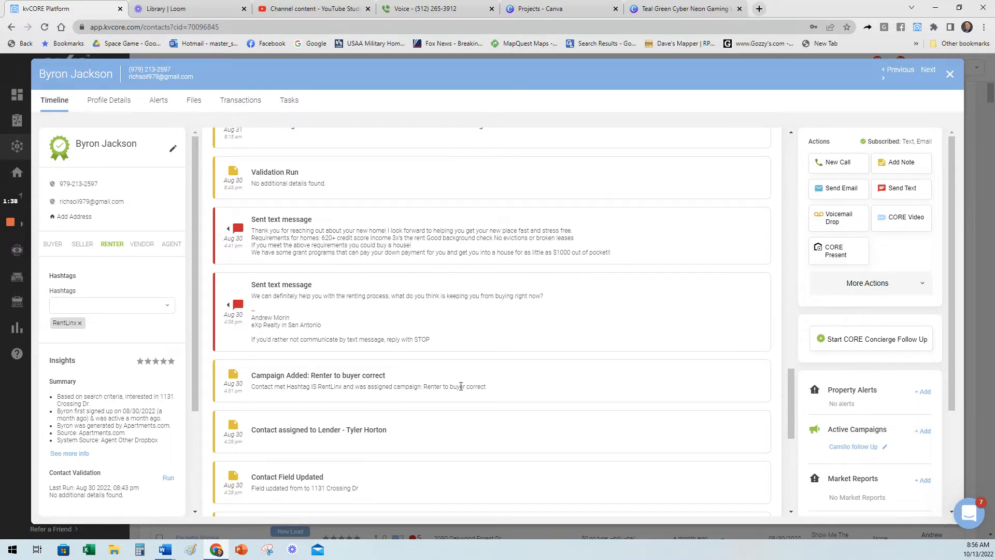
scroll(462, 383, up, 4)
scroll(459, 389, up, 1)
click(404, 337)
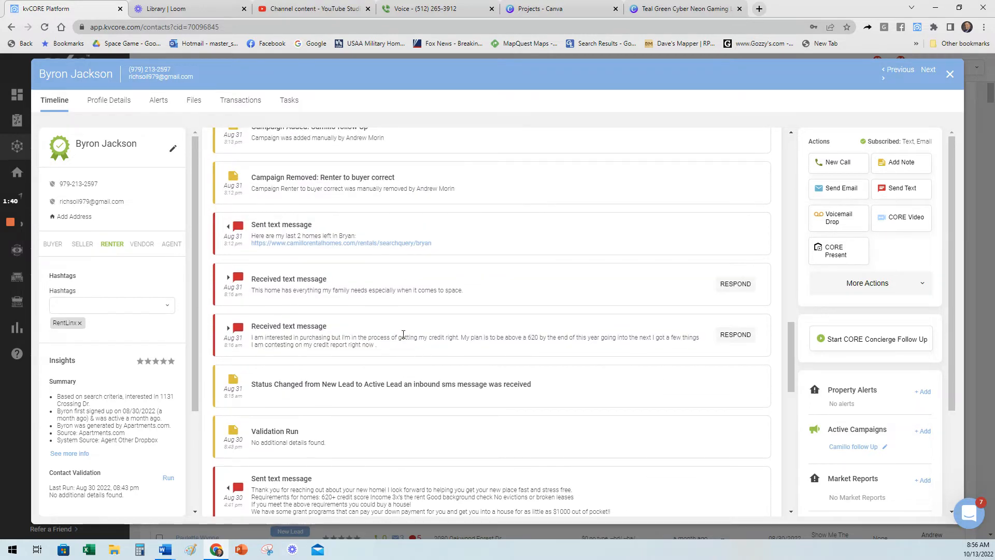
scroll(379, 368, up, 1)
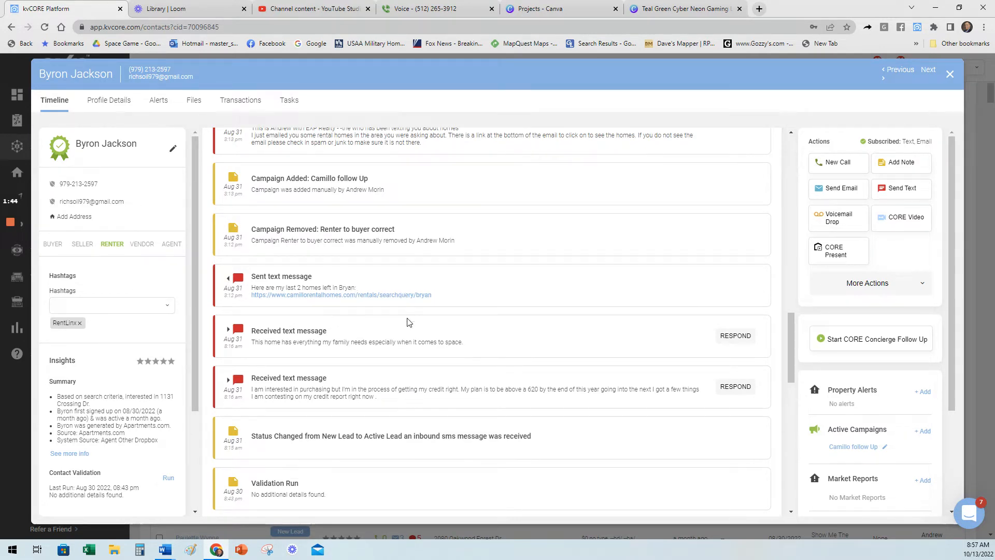
scroll(404, 342, up, 1)
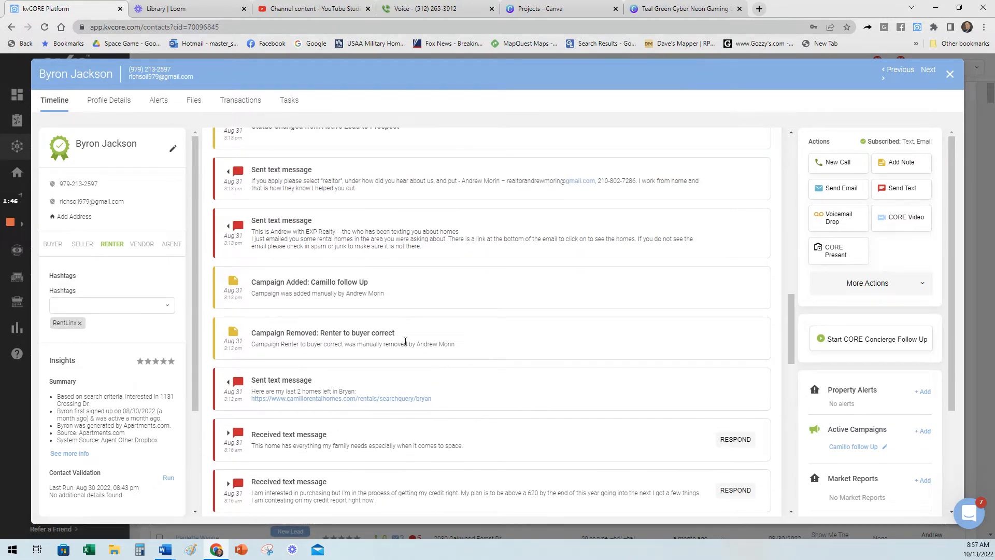
drag(370, 286, 312, 283)
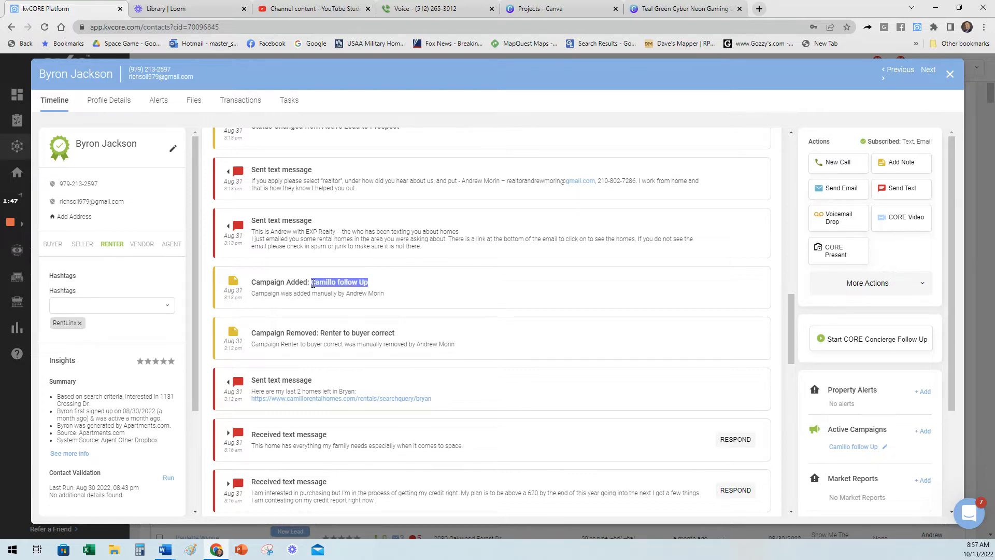
Review the sent text offering the government grant program and the lead's reply to it.
scroll(394, 333, up, 3)
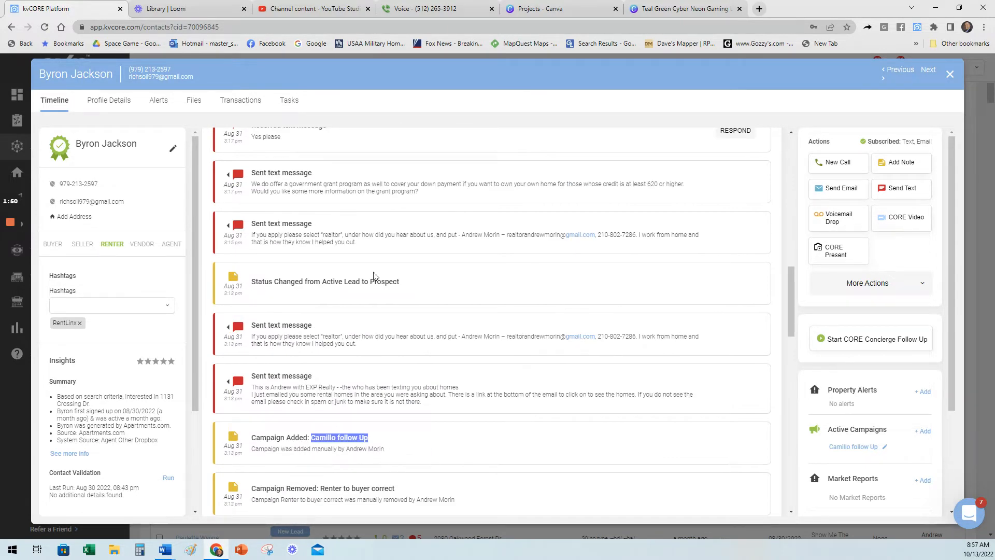
scroll(450, 266, up, 2)
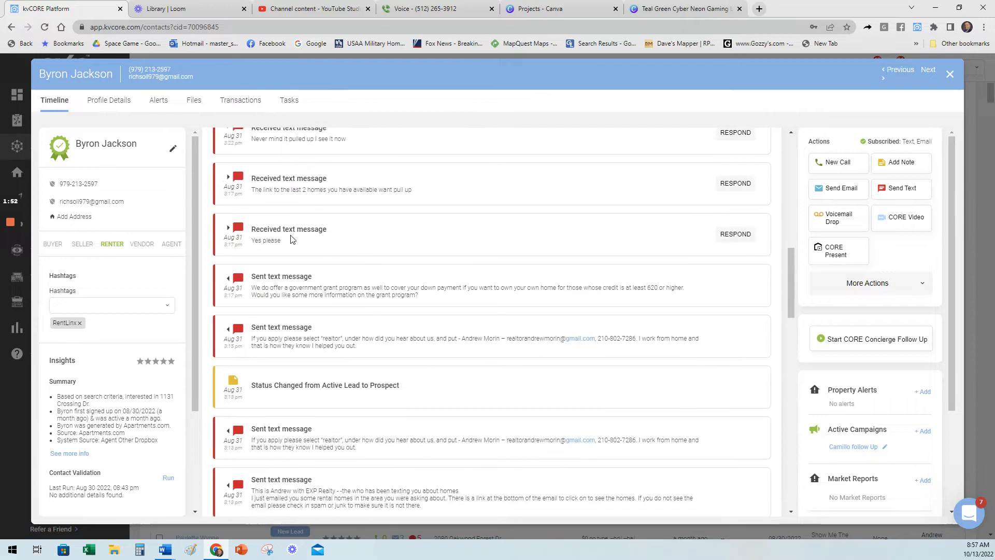
scroll(406, 370, up, 2)
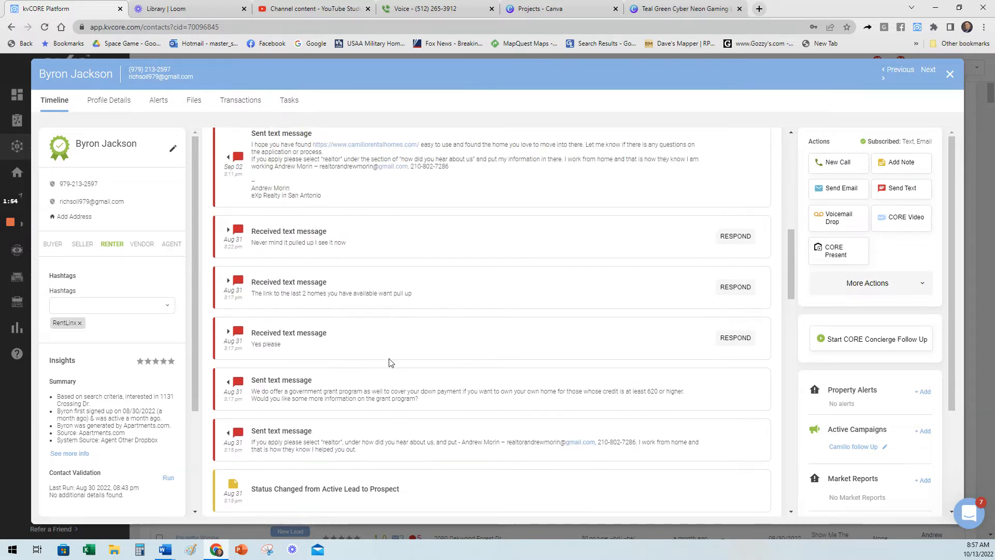
drag(280, 345, 310, 352)
Read through the follow-up texts sent to the lead from Sep 02 to Sep 20.
scroll(458, 416, up, 2)
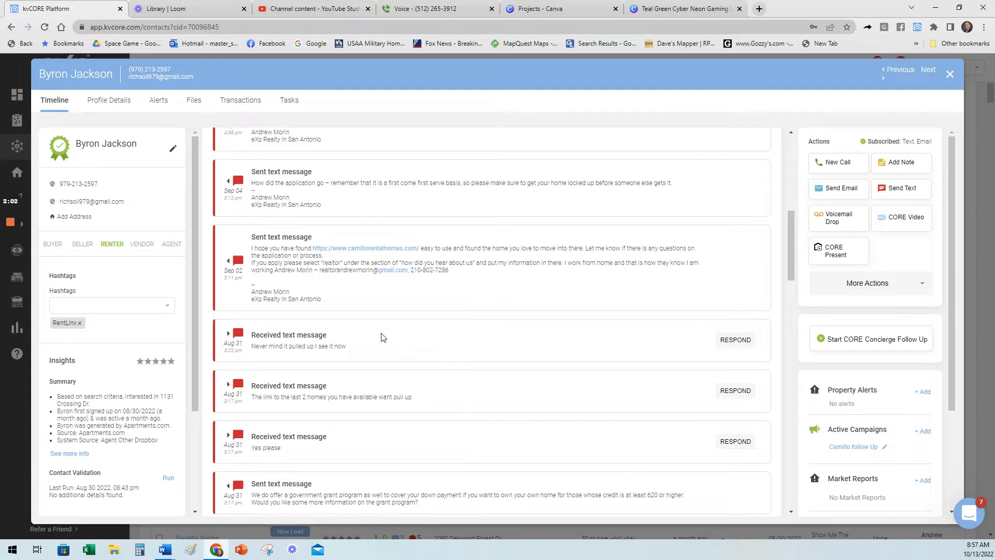
scroll(377, 357, up, 1)
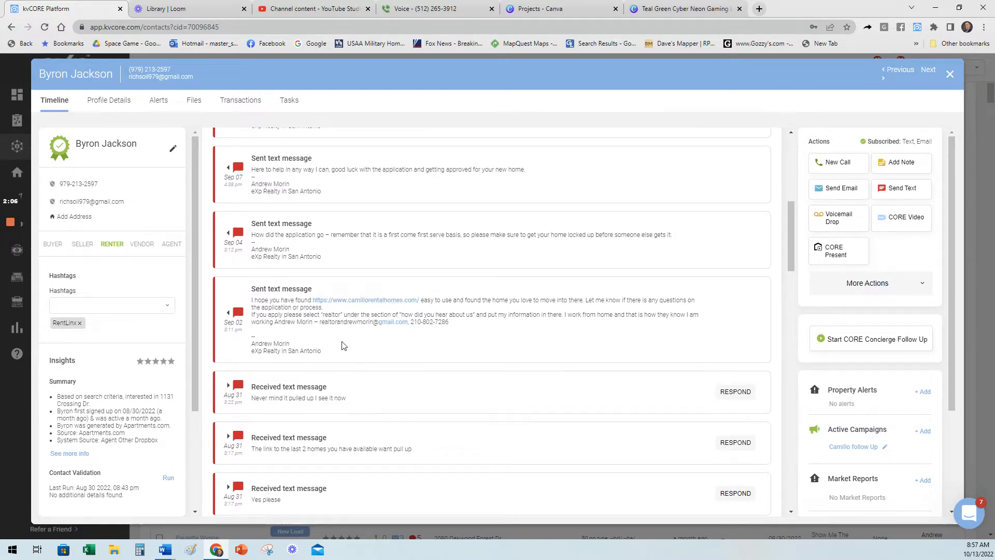
scroll(285, 344, up, 1)
scroll(285, 344, up, 2)
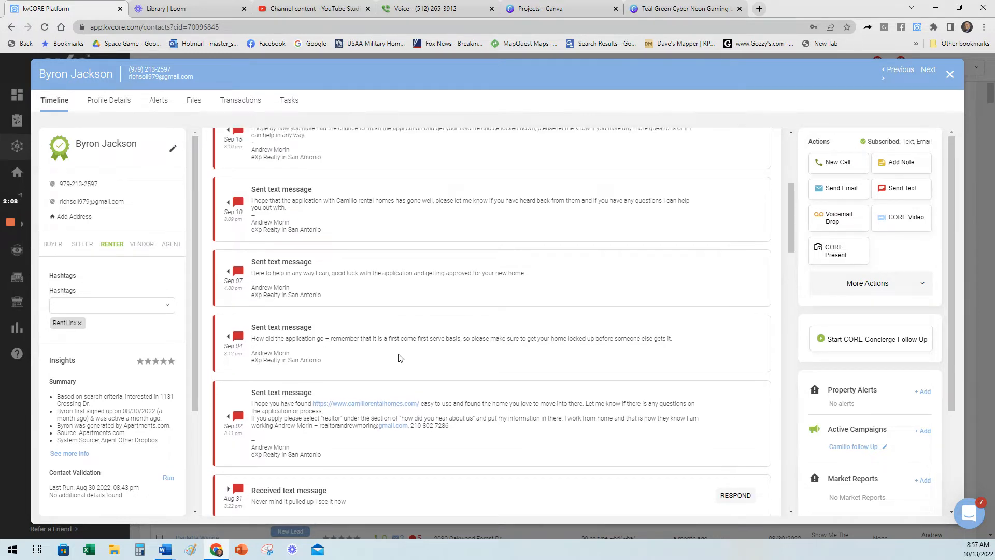
scroll(438, 303, up, 2)
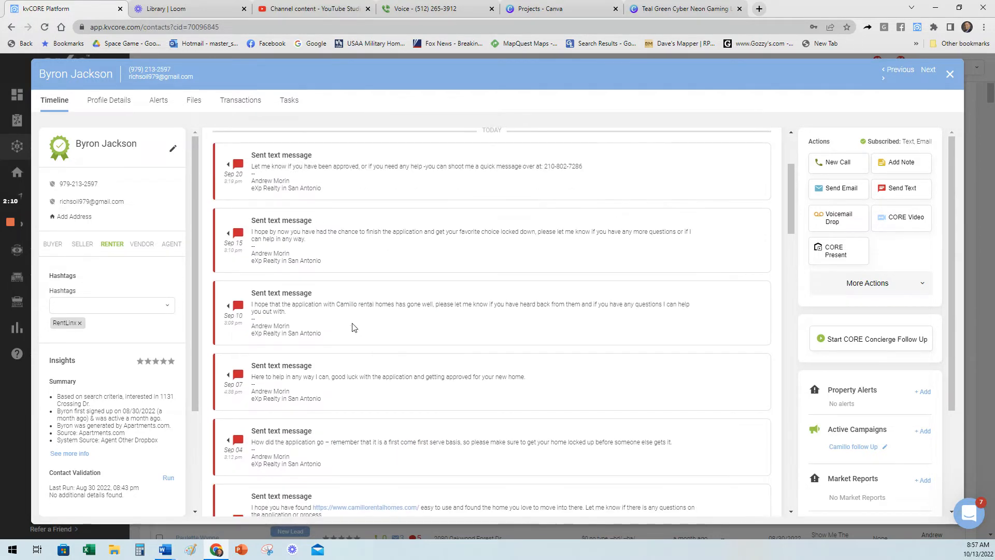
scroll(354, 327, up, 1)
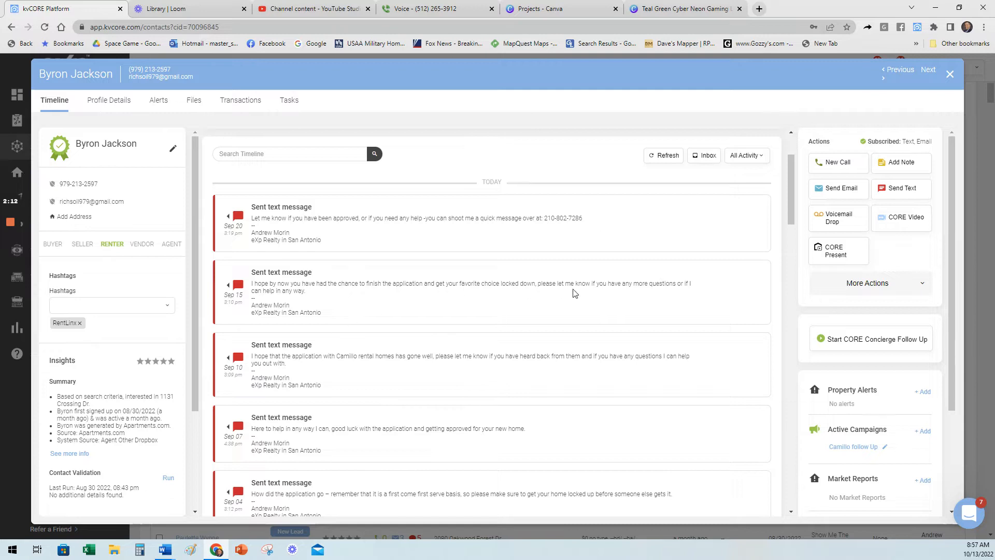
Recheck the Aug 31 campaign changes and grant program reply in the timeline, and close the lead's record.
scroll(575, 293, down, 4)
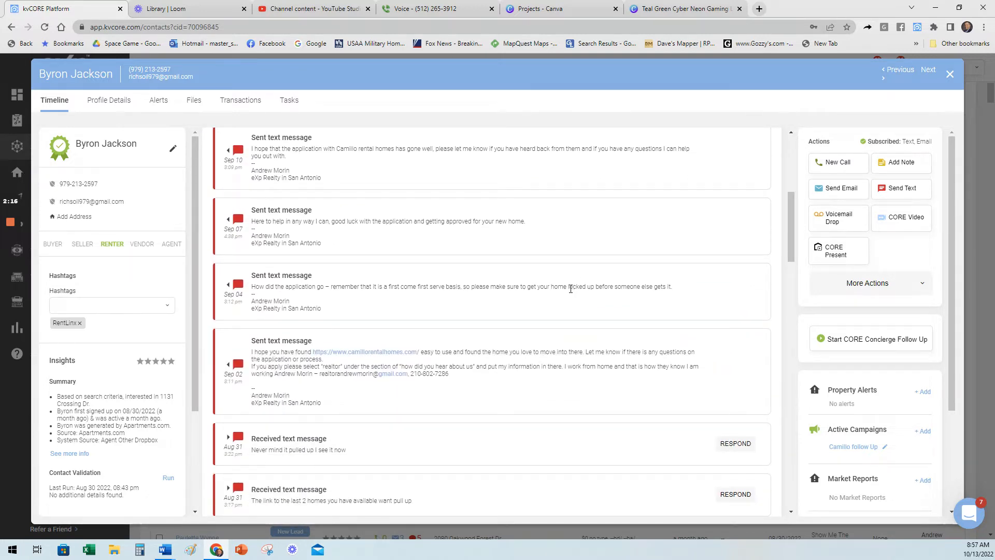
scroll(489, 311, down, 6)
scroll(507, 297, down, 5)
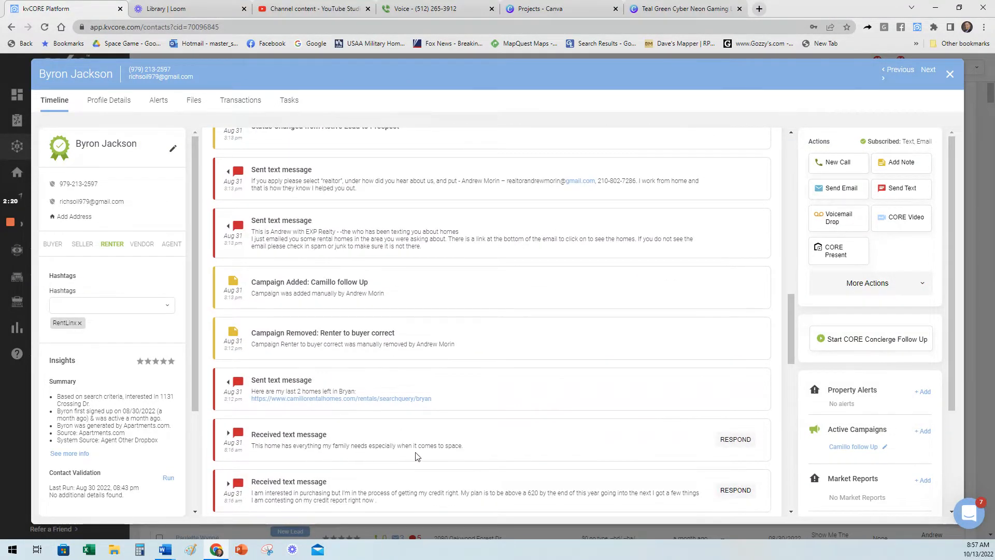
scroll(418, 456, up, 2)
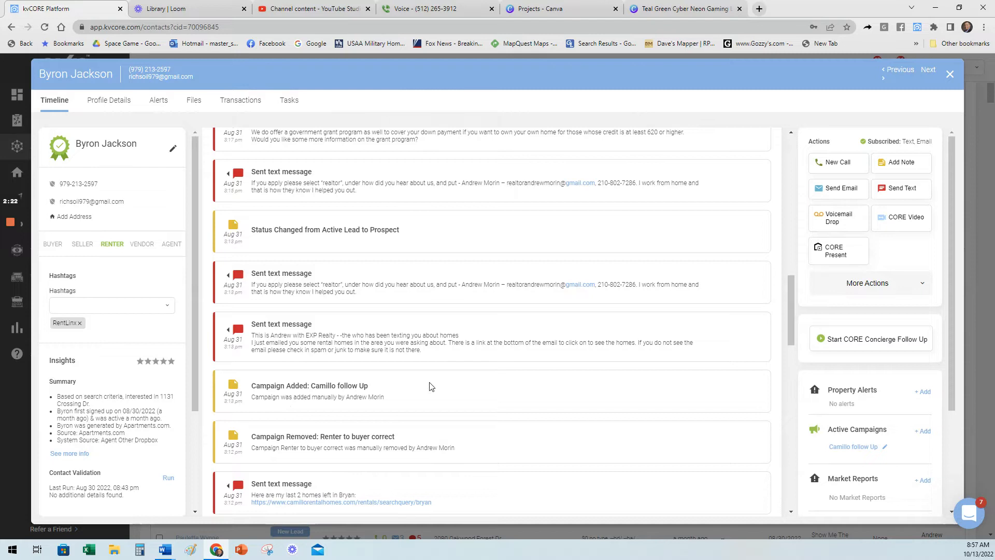
scroll(433, 393, up, 4)
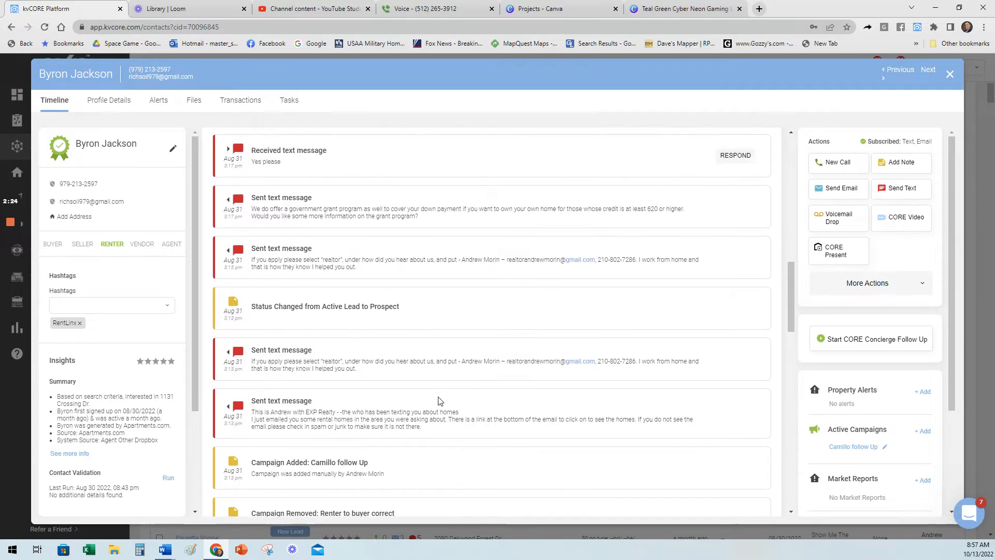
drag(419, 347, 254, 362)
drag(292, 294, 252, 294)
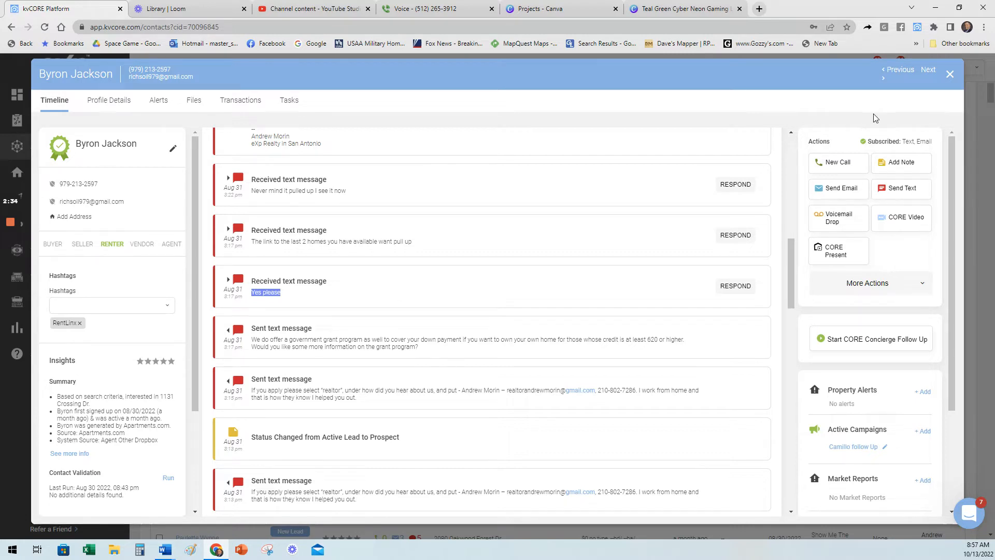
click(948, 76)
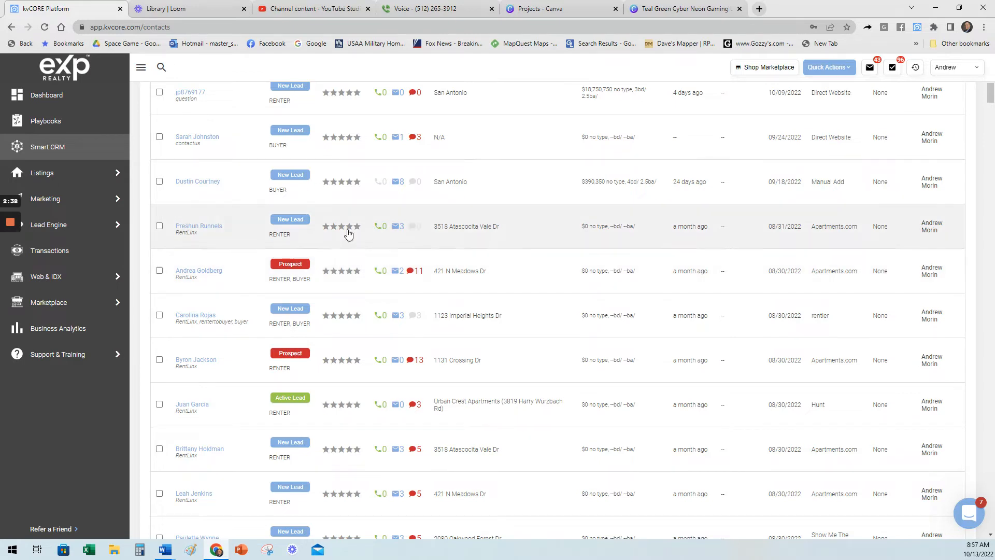
Open the Smart Campaigns page and switch between the kvCORE Library and My Campaigns lists.
mouse_move(46, 201)
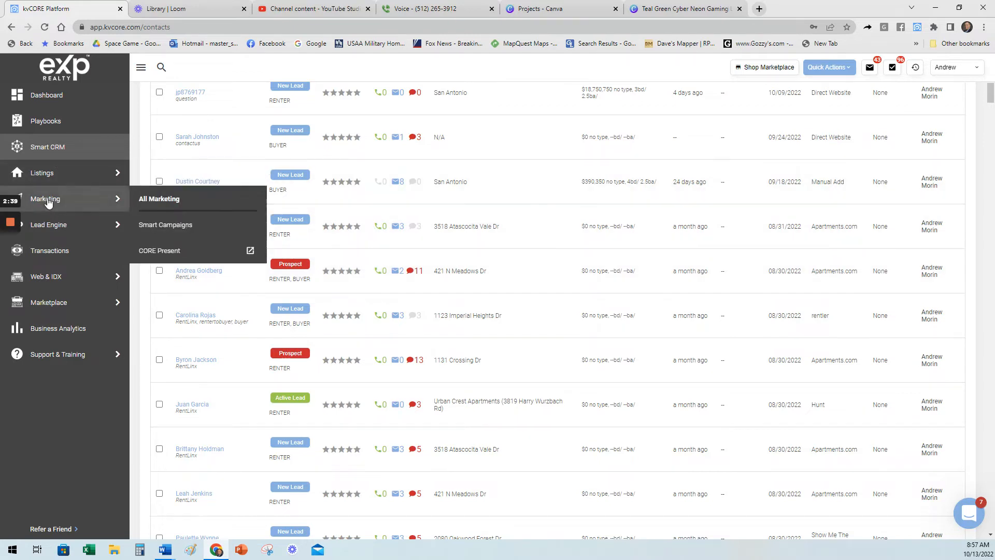
click(161, 224)
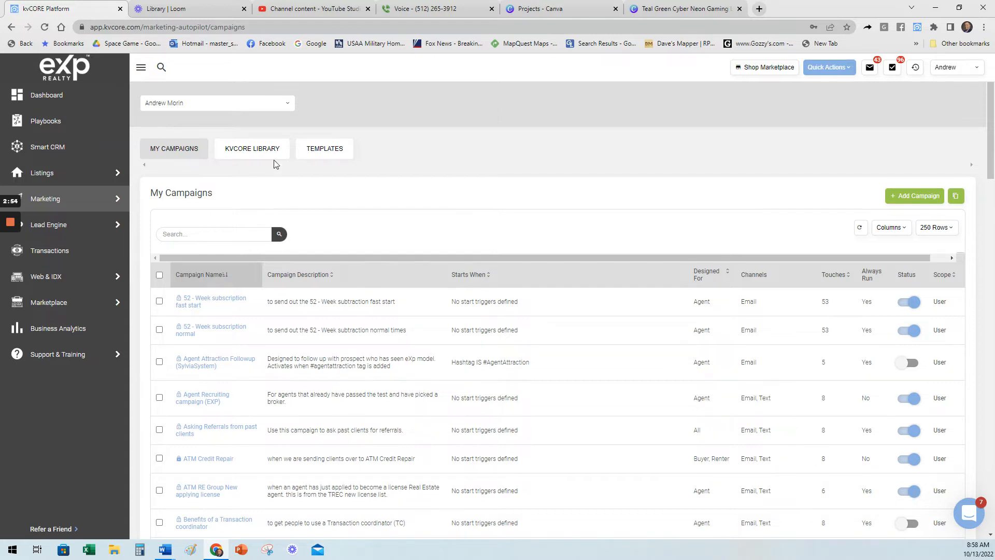
click(260, 154)
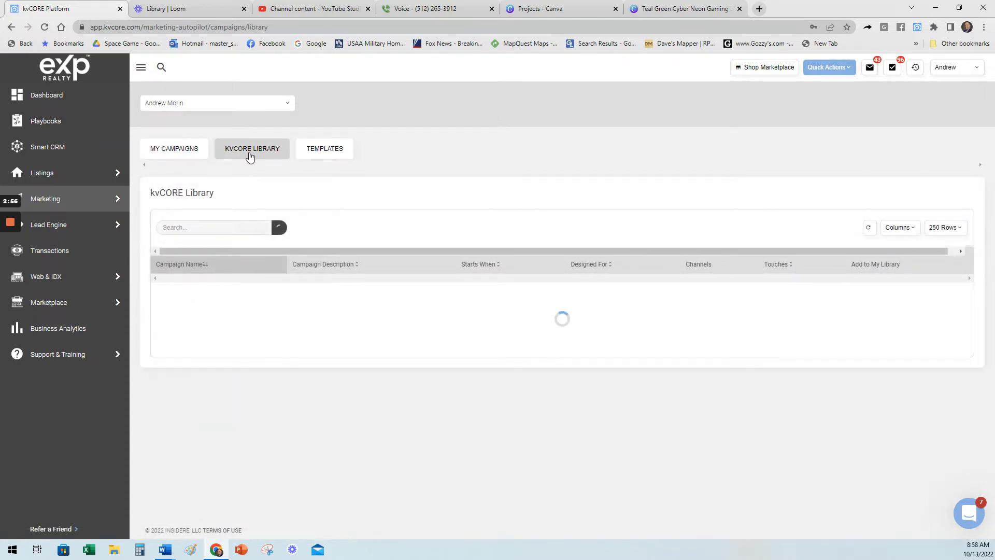
click(181, 156)
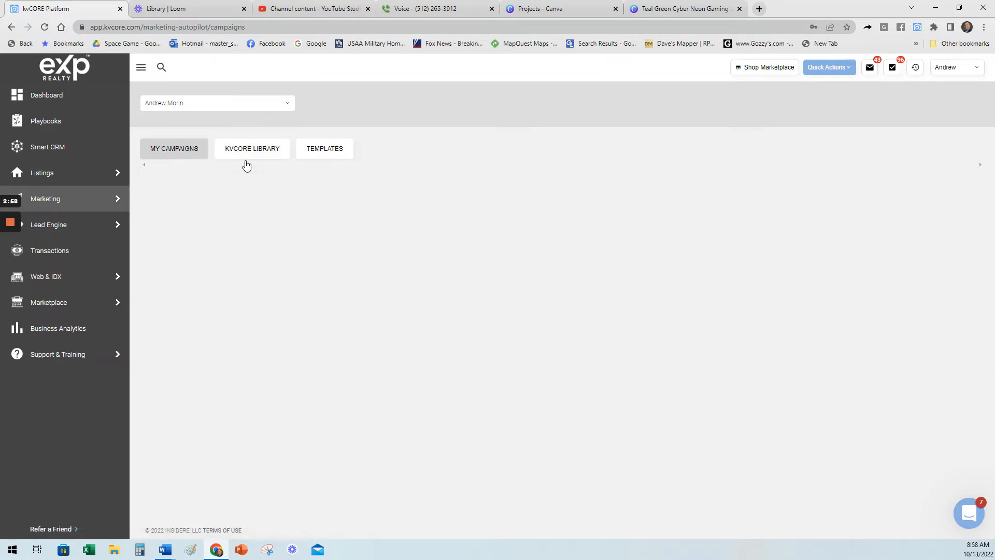
scroll(378, 247, down, 7)
scroll(446, 296, up, 10)
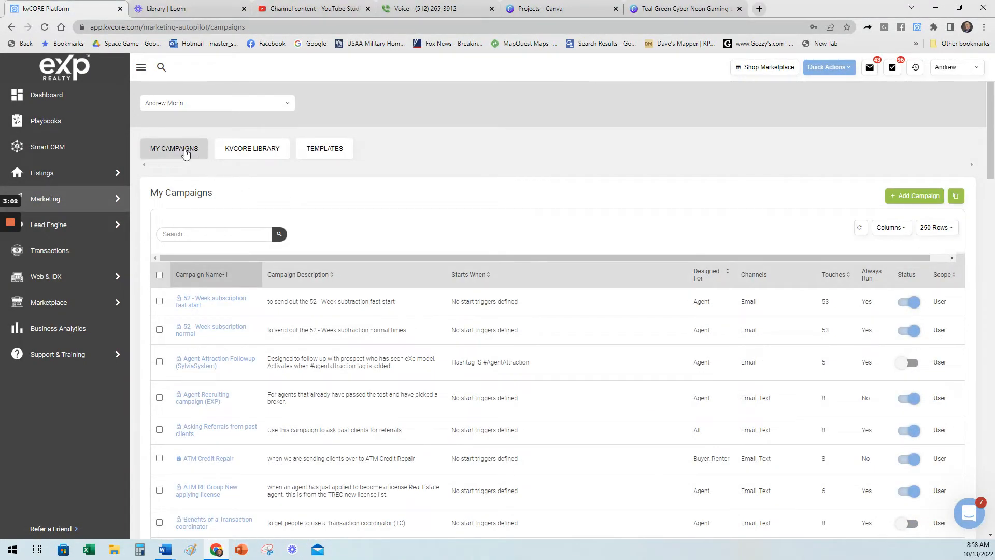
Browse the kvCORE Library campaigns and check the channel used by the Default Campaign for Transfer Leads.
click(258, 151)
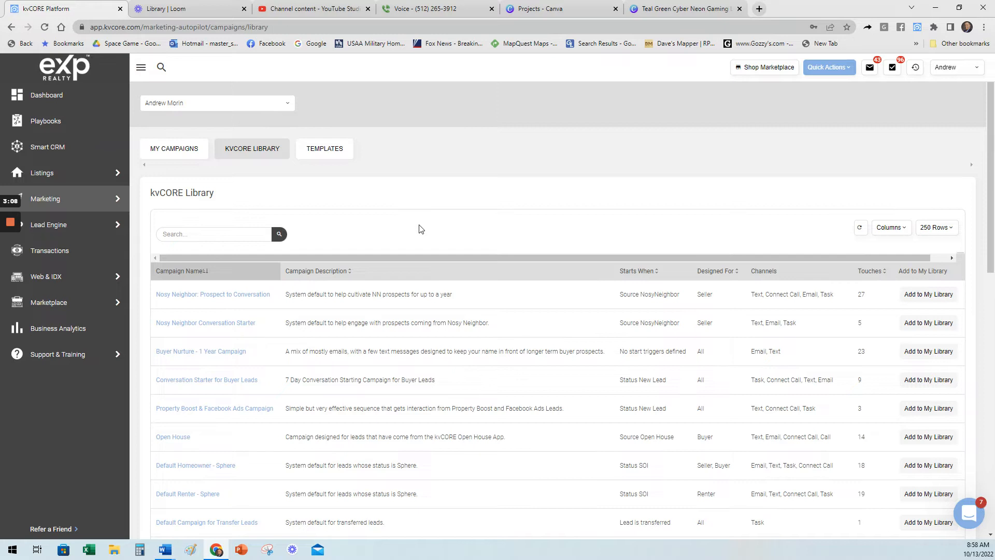
scroll(634, 212, down, 2)
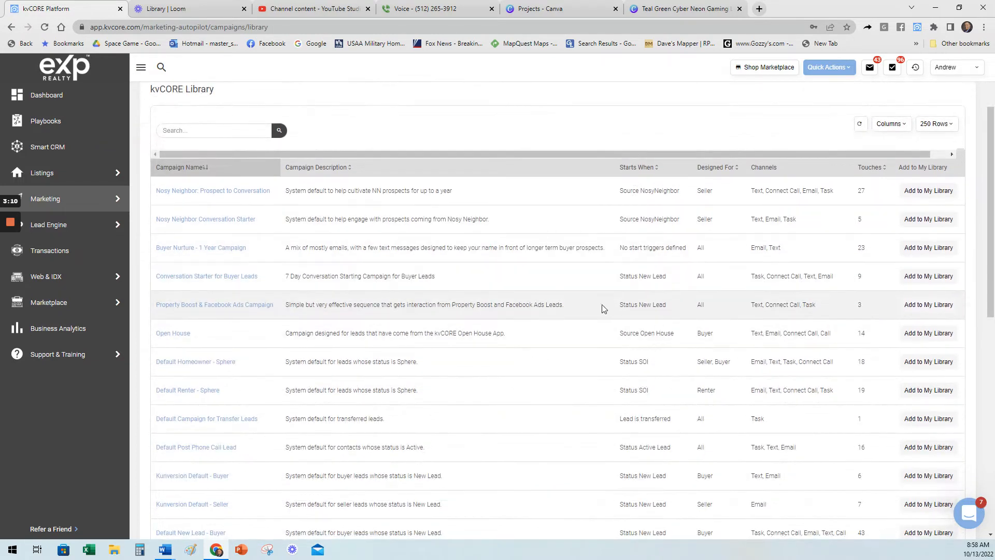
scroll(768, 290, down, 3)
drag(770, 266, 752, 262)
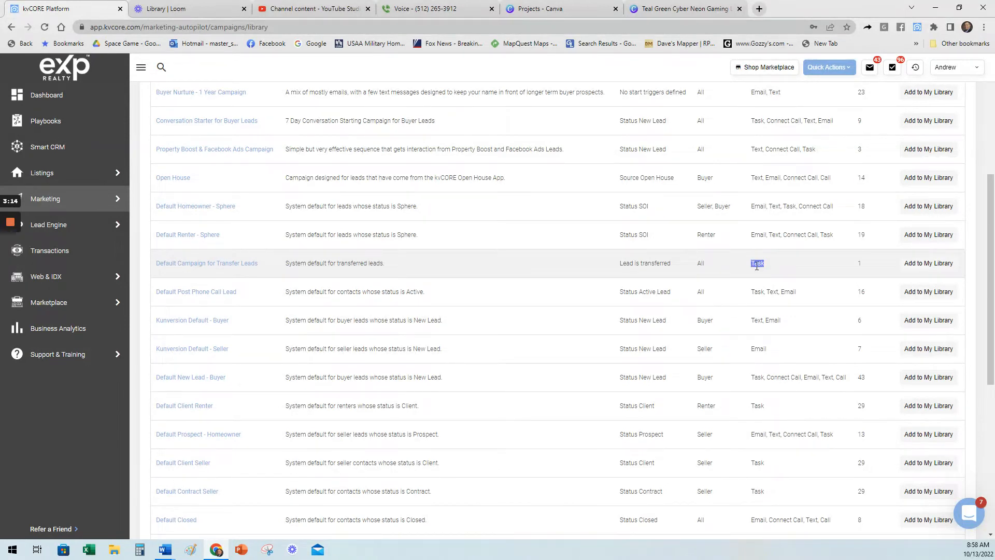
click(757, 266)
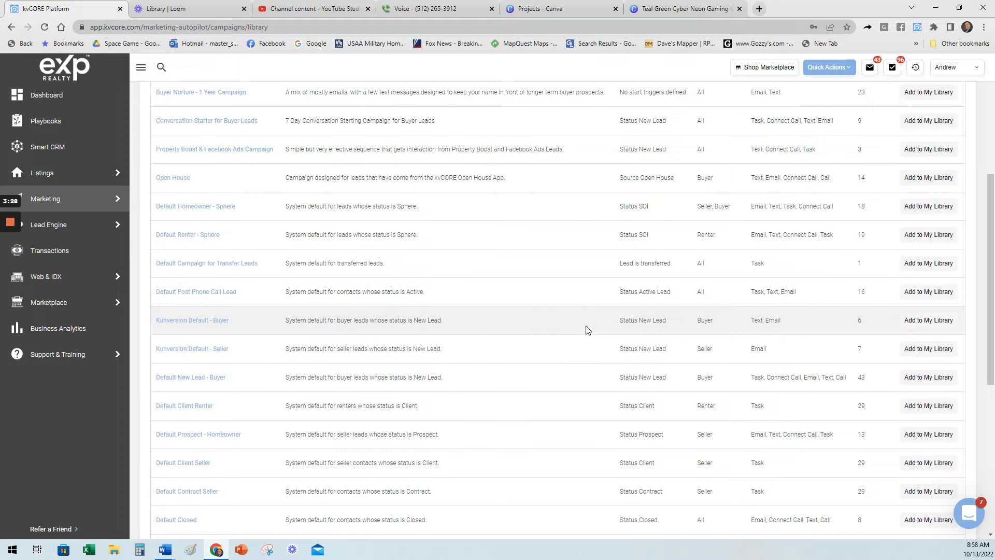
Add the Open House campaign from the kvCORE Library to the personal campaign library.
scroll(585, 330, up, 1)
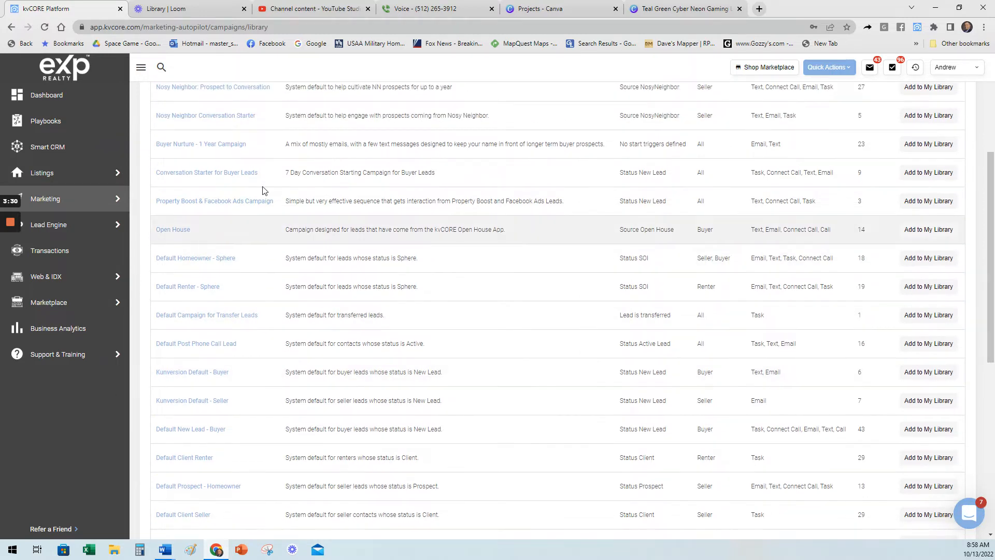
scroll(280, 192, up, 2)
scroll(243, 218, down, 2)
drag(193, 231, 155, 233)
click(285, 231)
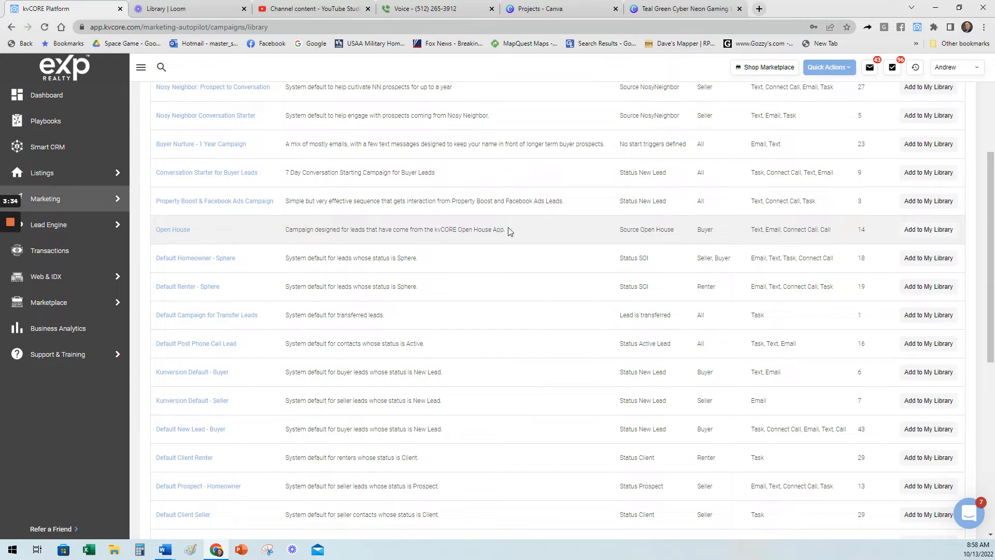
click(926, 231)
Compare the touches of the Default New Lead - Buyer, Default Closed and Default New Lead - Seller campaigns and look over the remaining library campaigns.
scroll(586, 213, down, 2)
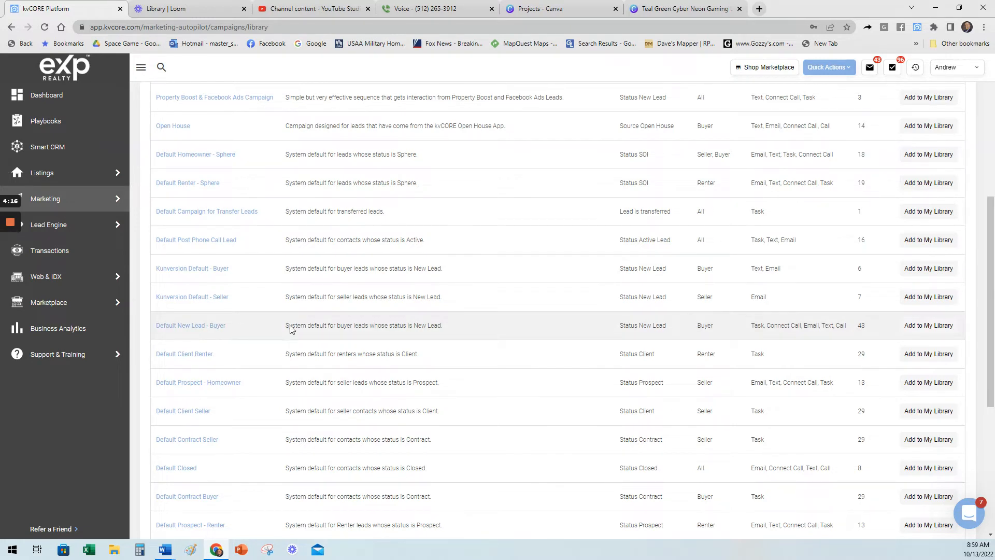
drag(872, 326, 857, 328)
scroll(789, 340, down, 1)
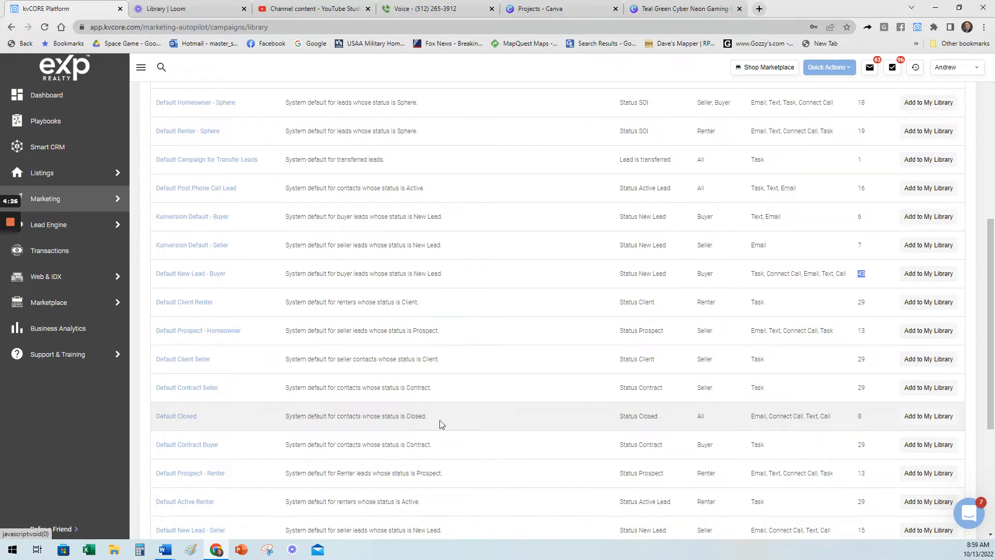
double_click(859, 415)
scroll(879, 411, down, 3)
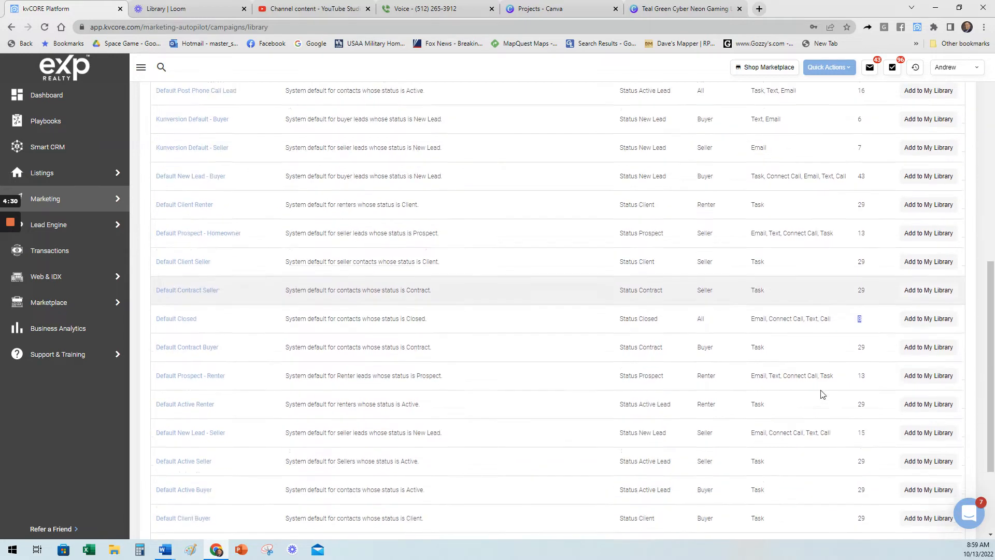
double_click(861, 377)
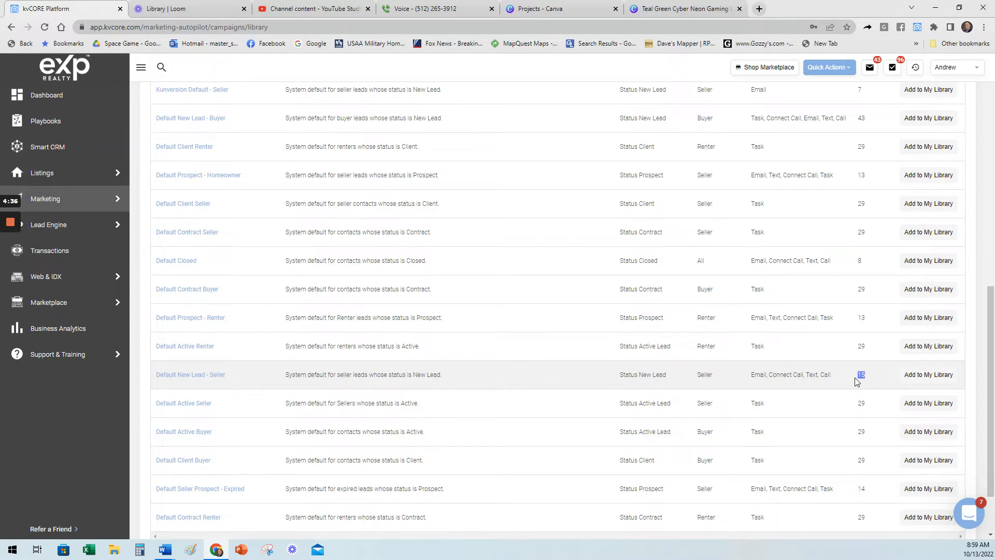
drag(991, 422, 992, 289)
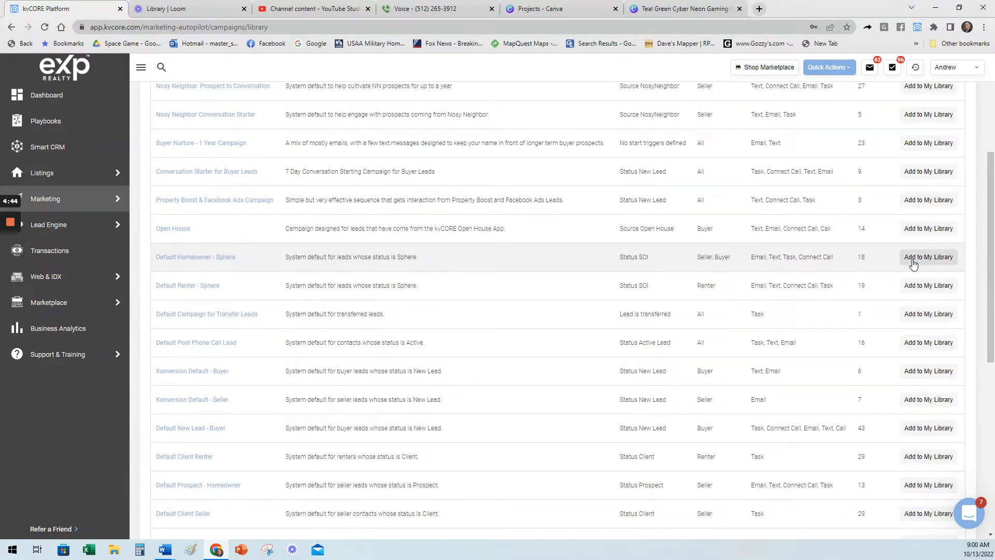
scroll(913, 265, down, 3)
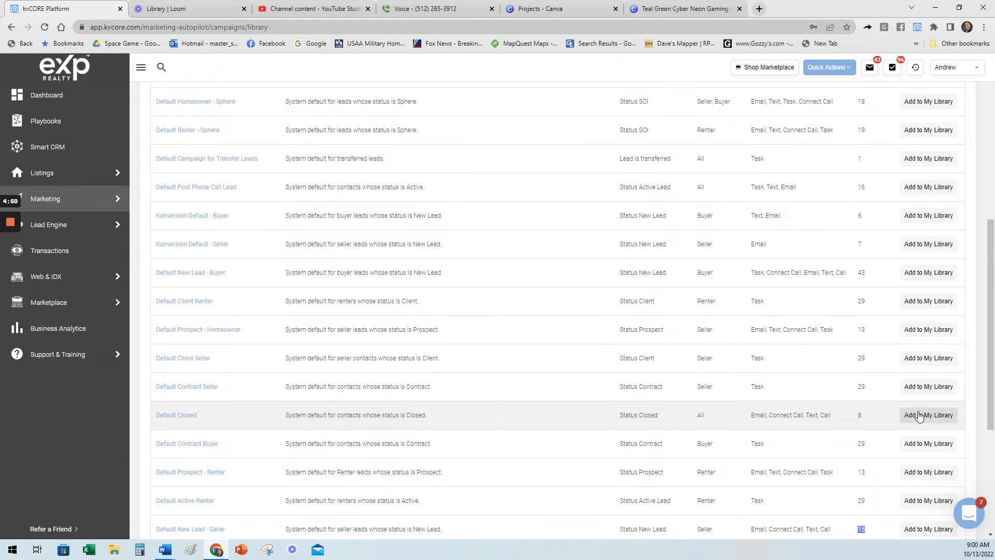
scroll(918, 417, down, 3)
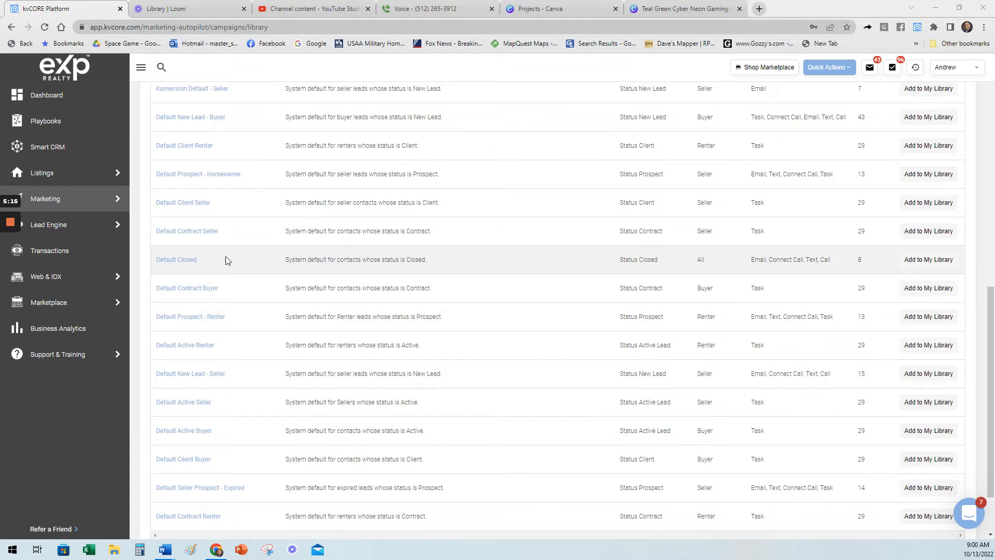
Return to My Campaigns and locate the Open House entries by searching the page for "open house".
scroll(478, 353, up, 15)
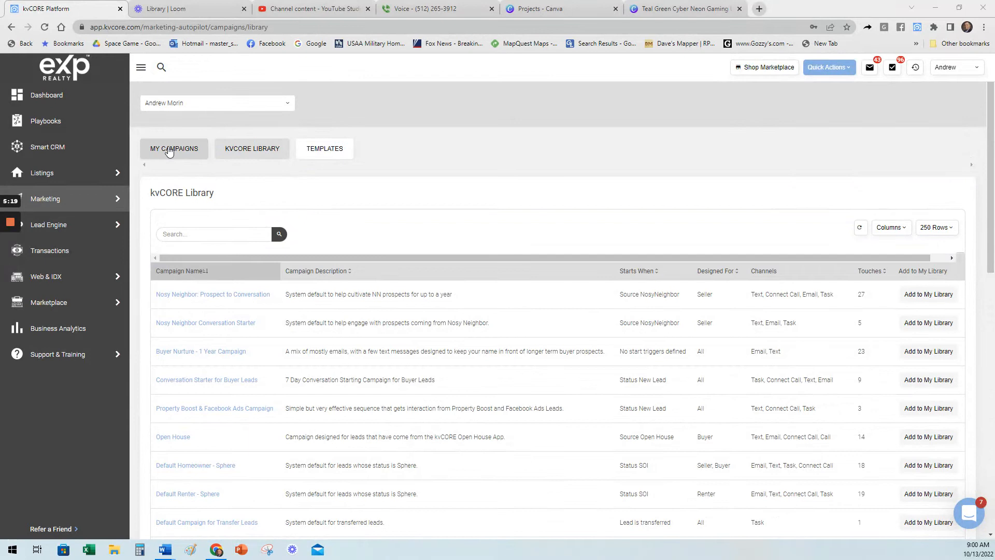
click(169, 150)
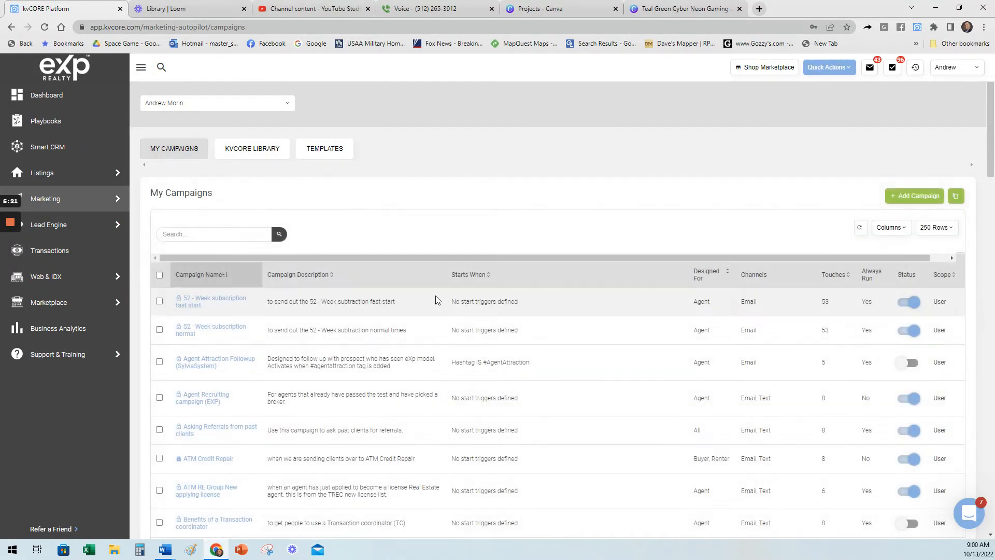
scroll(569, 245, down, 2)
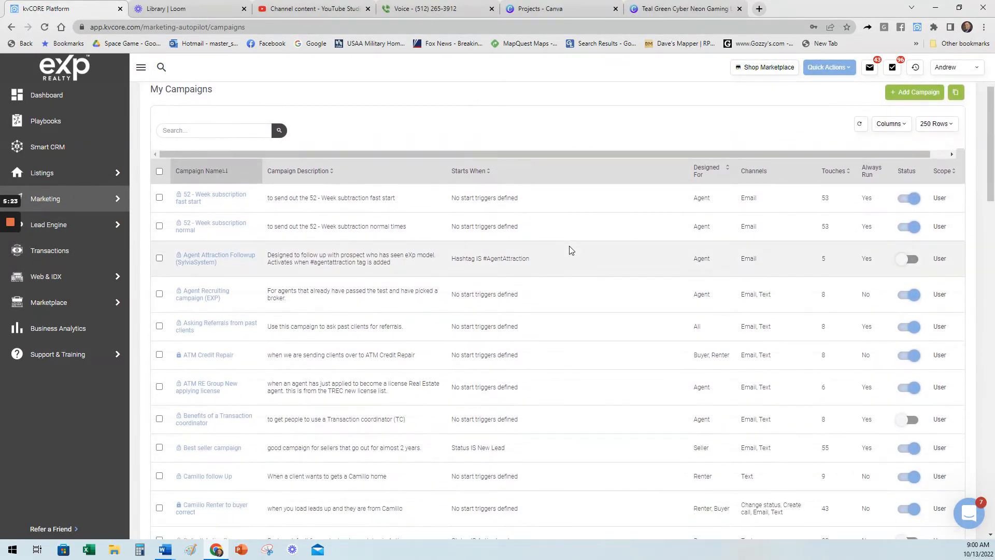
key(ctrl+f)
text(open house)
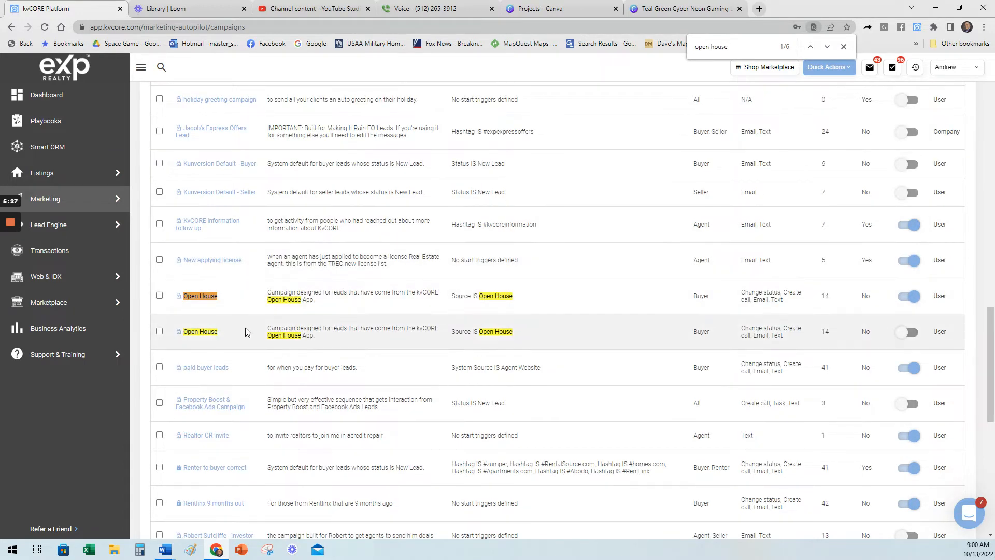
click(844, 46)
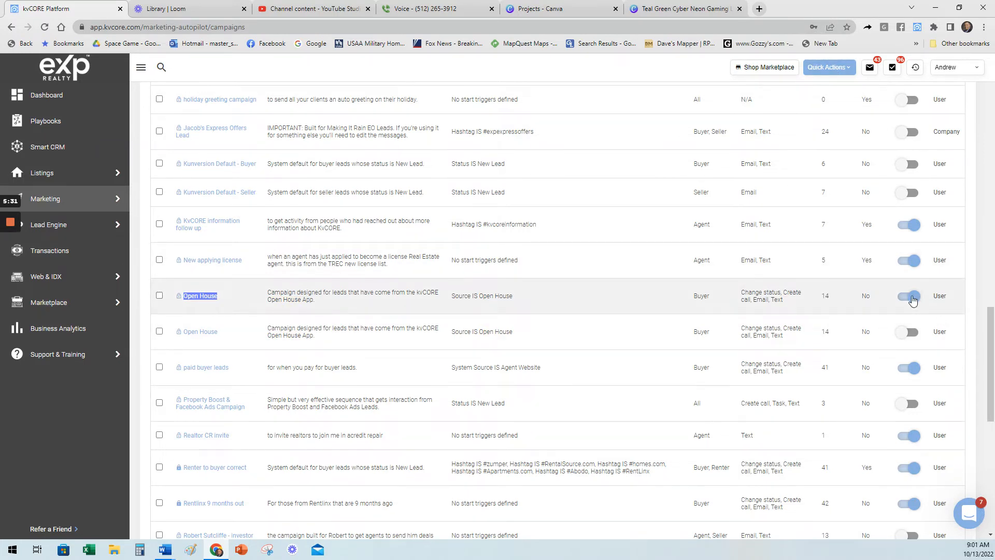
Remove the inactive duplicate Open House campaign and return to the list of all campaigns.
click(614, 302)
click(908, 334)
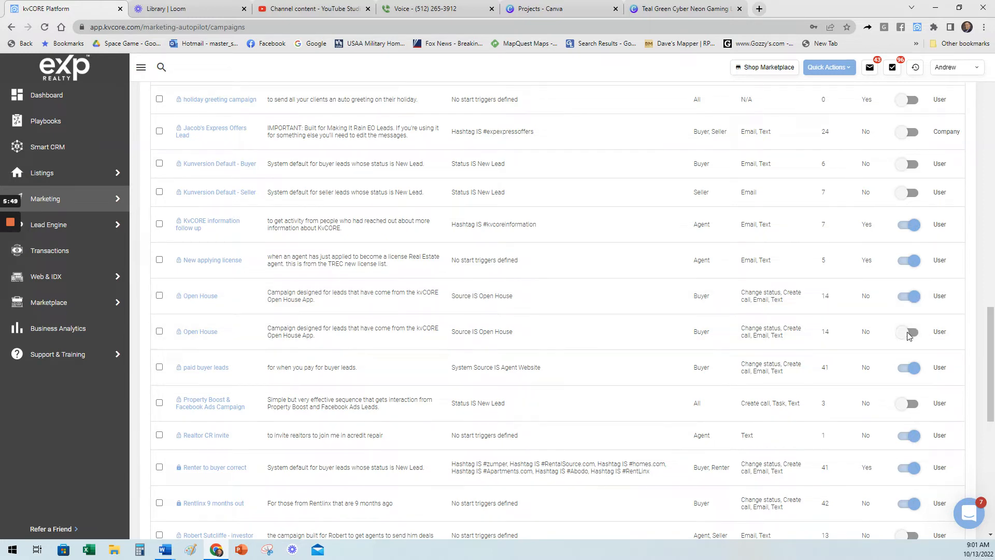
click(527, 283)
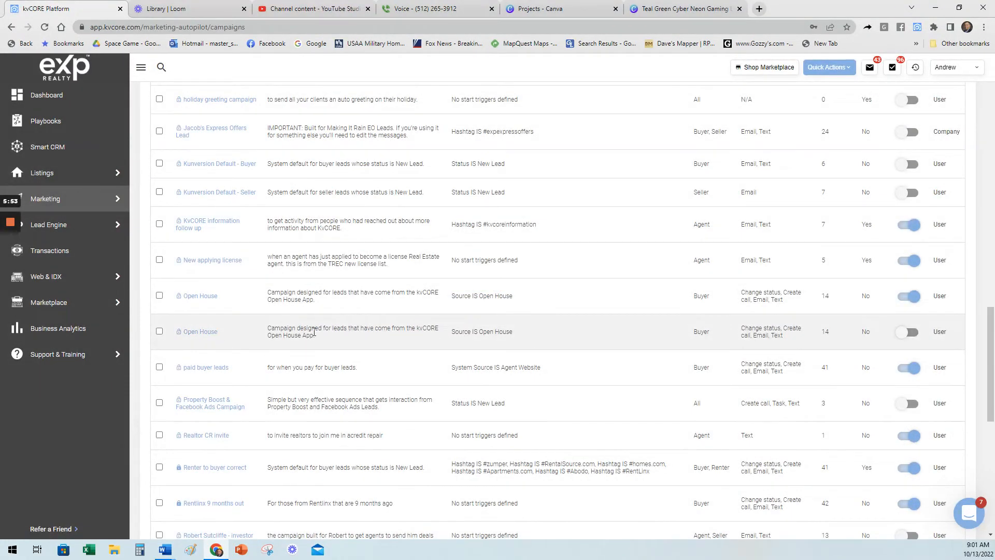
click(197, 333)
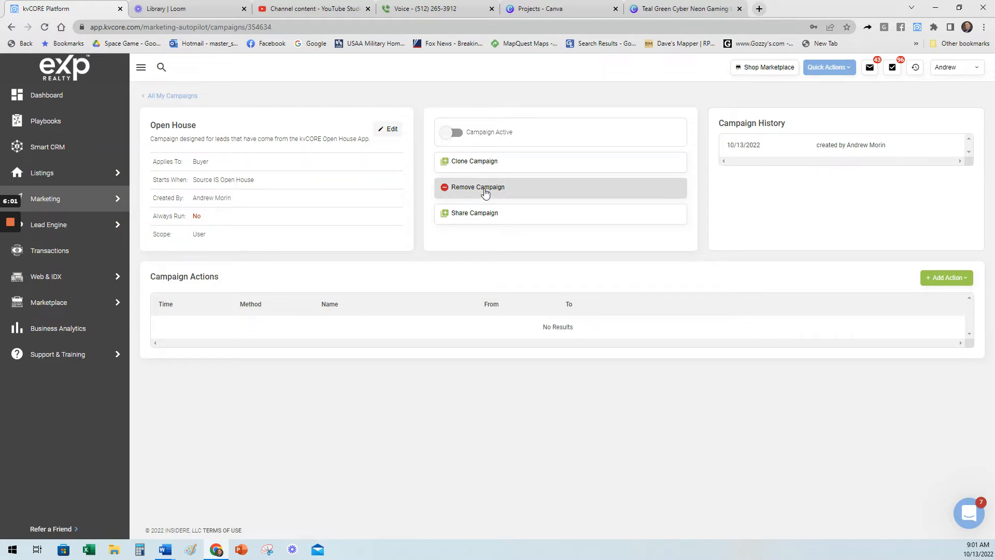
click(484, 188)
click(476, 280)
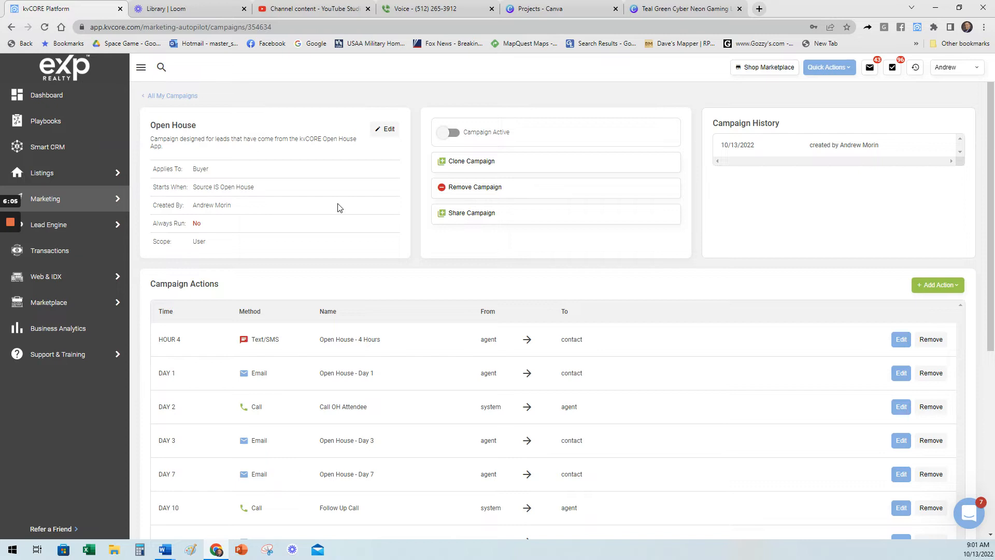
click(184, 96)
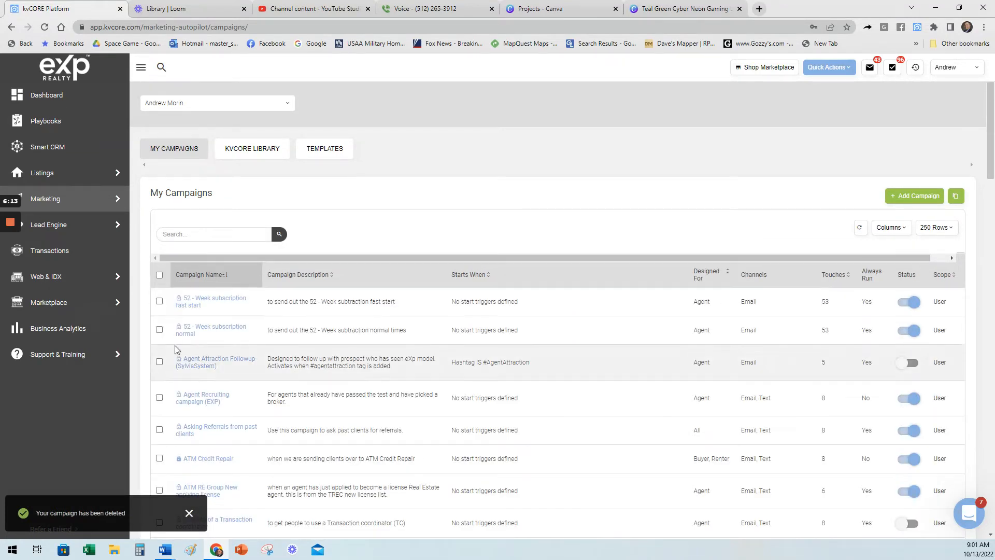
Look through My Campaigns and open the Default New Lead - Buyer campaign.
mouse_move(11, 263)
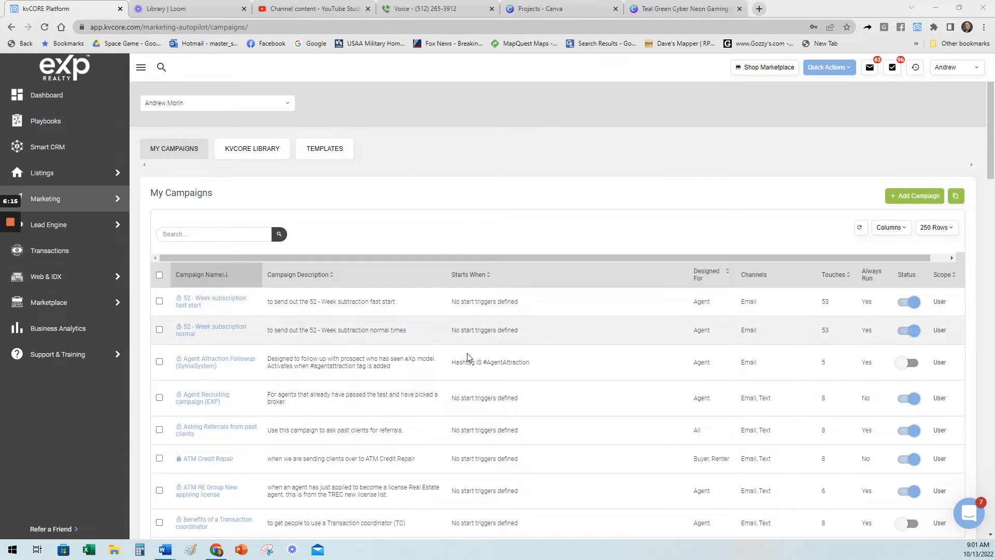
scroll(664, 371, down, 1)
scroll(658, 363, down, 2)
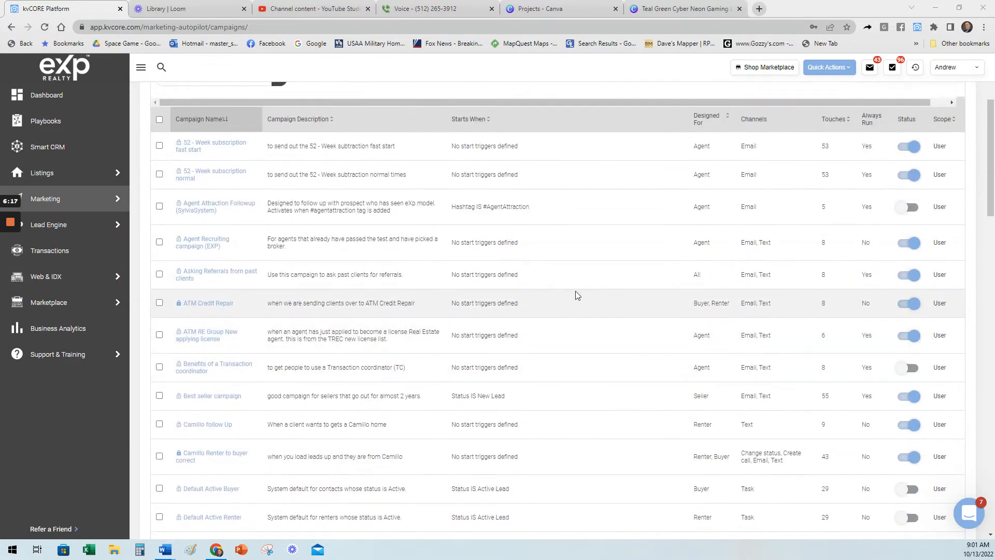
scroll(565, 294, down, 2)
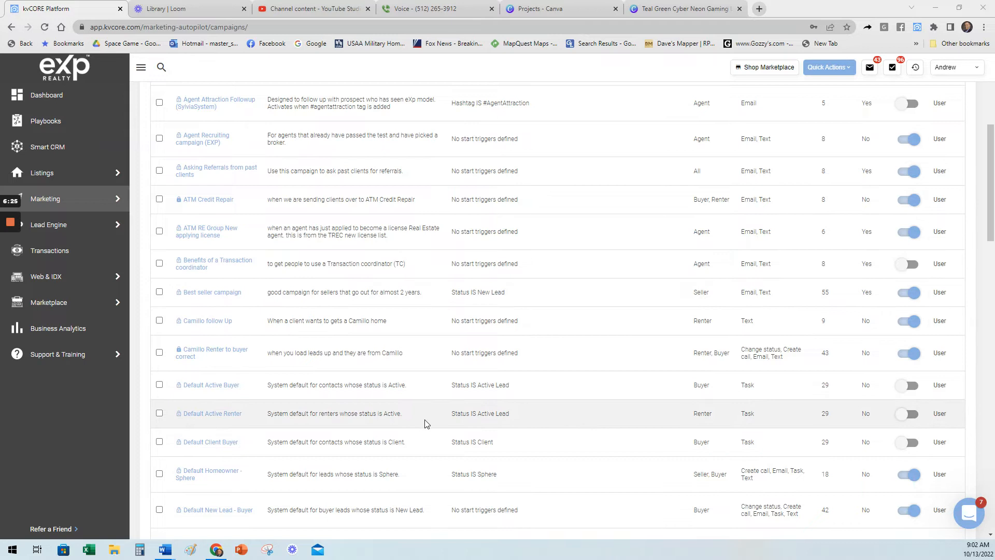
scroll(453, 351, down, 2)
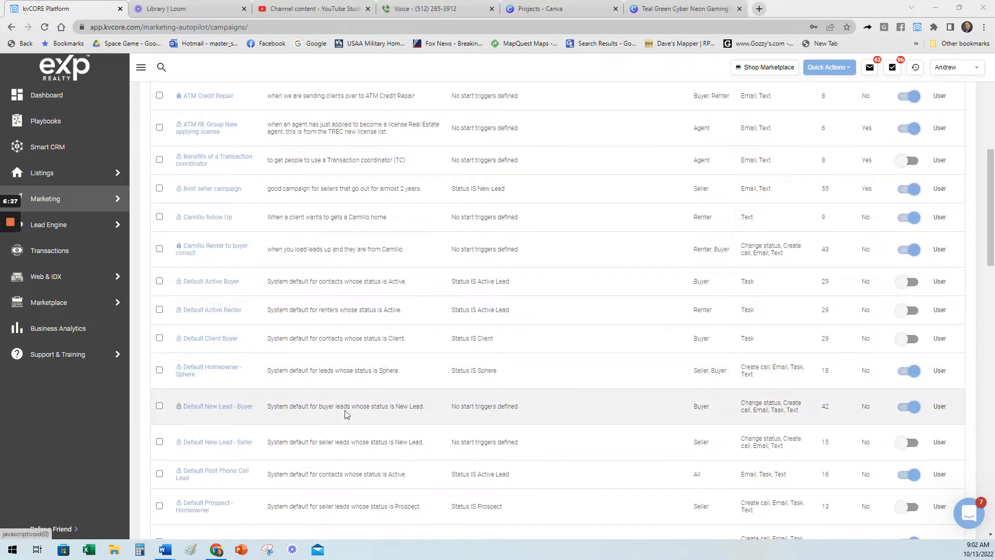
click(210, 407)
Read through the scheduled actions of the Default New Lead - Buyer campaign down to the Day 720 status change.
scroll(725, 311, up, 6)
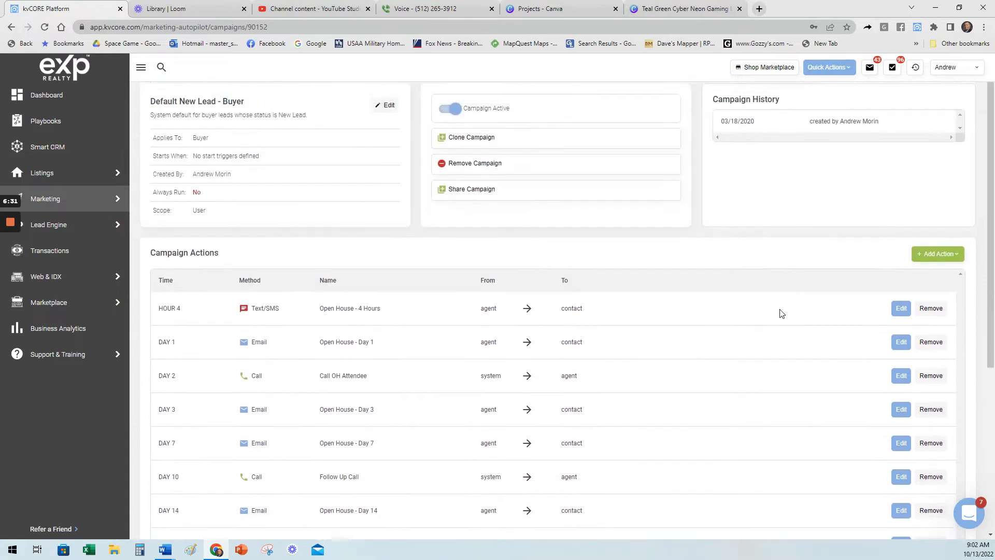
scroll(373, 274, down, 1)
scroll(388, 267, down, 4)
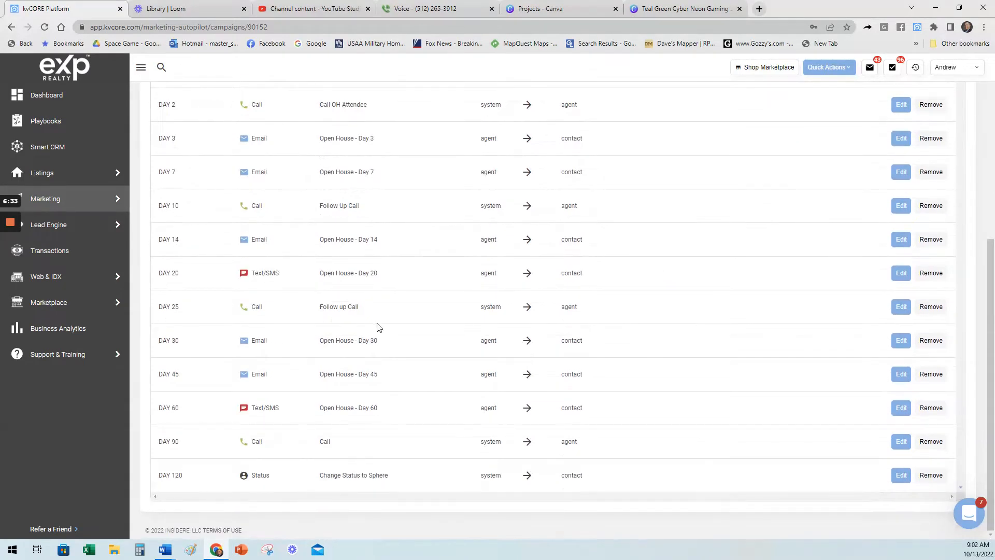
scroll(282, 371, down, 20)
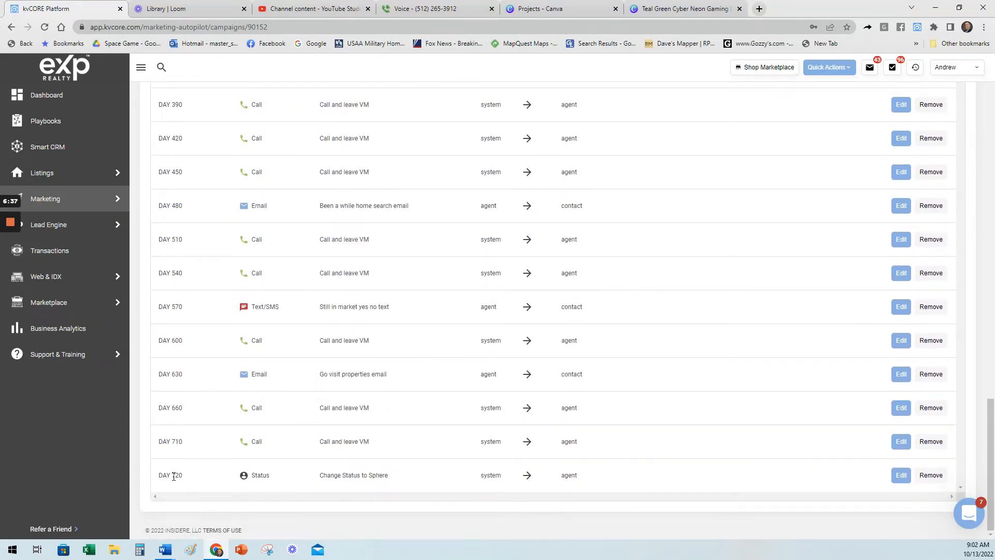
Open the Day 1 First Email - Buyer action of the campaign for editing and read its template text and timing settings.
scroll(681, 396, up, 20)
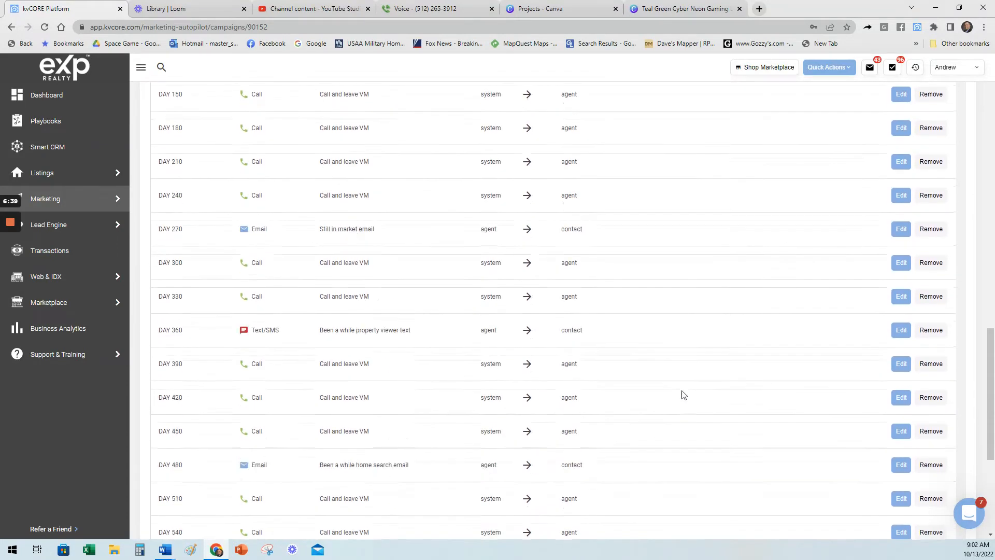
scroll(683, 396, up, 6)
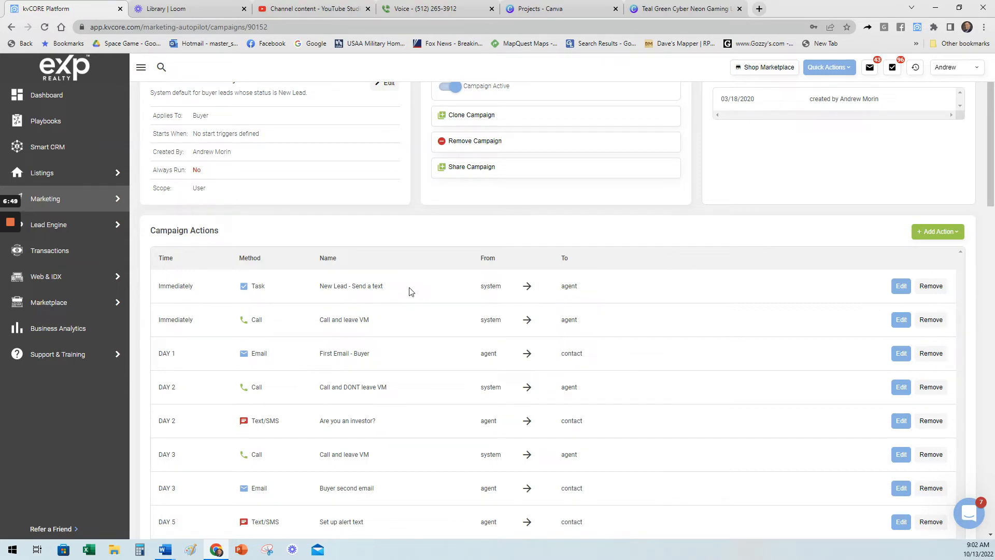
drag(182, 354, 159, 361)
click(359, 350)
click(901, 353)
scroll(464, 319, down, 3)
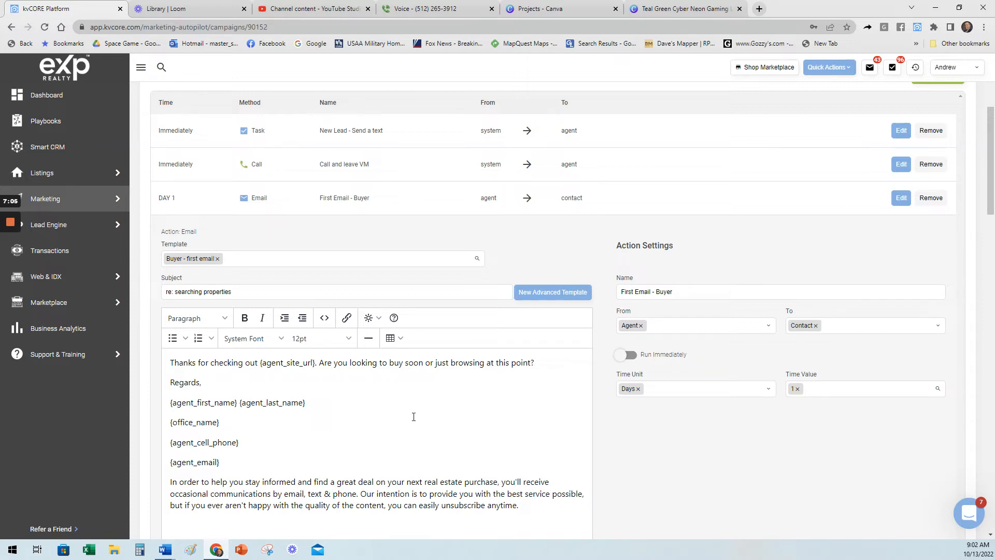
scroll(433, 414, down, 2)
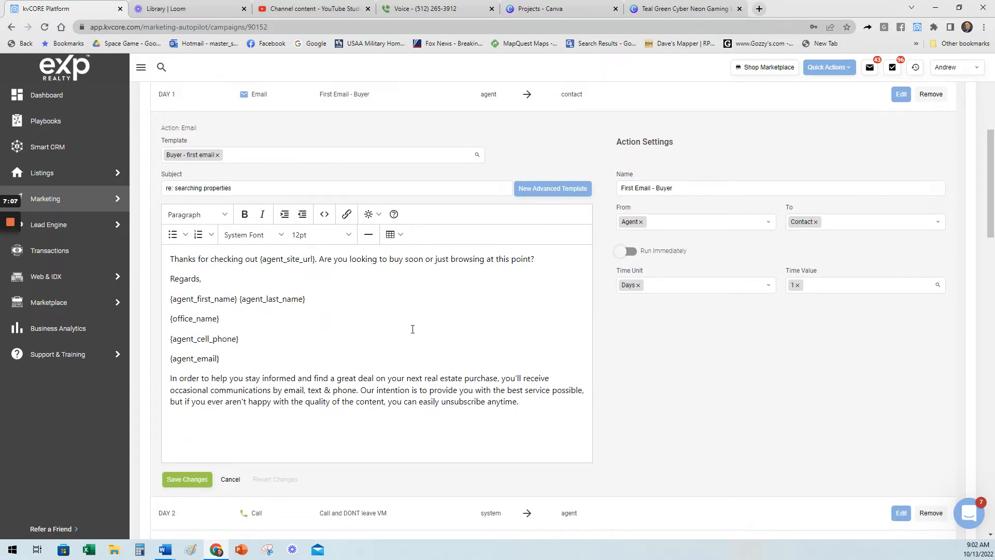
Try removing the word "anytime" so the email's closing sentence ends with "unsubscribe.".
click(537, 403)
key(BackSpace)
key(BackSpace)
key(BackSpace)
key(BackSpace)
key(BackSpace)
key(BackSpace)
key(BackSpace)
key(BackSpace)
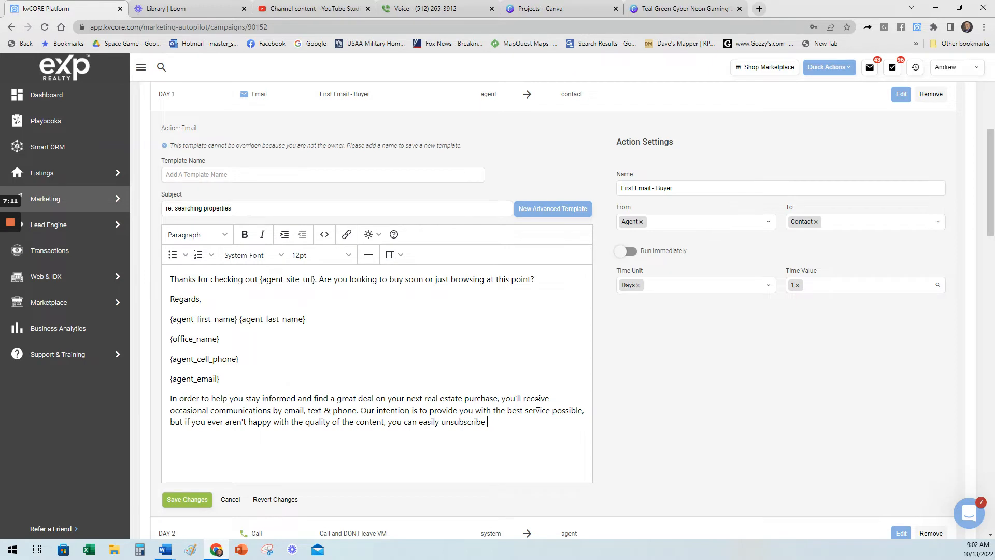
scroll(513, 370, up, 2)
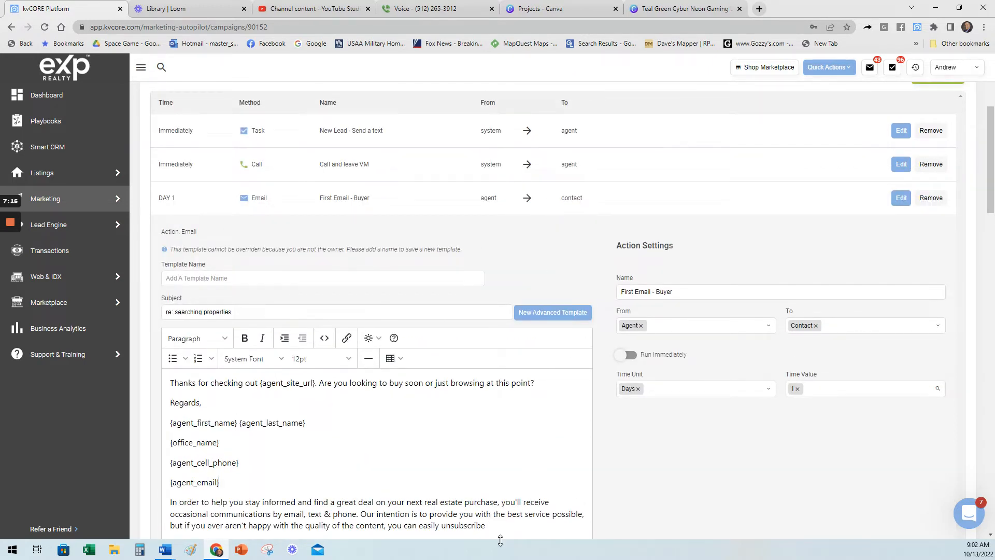
scroll(505, 525, down, 2)
key(BackSpace)
text(e.)
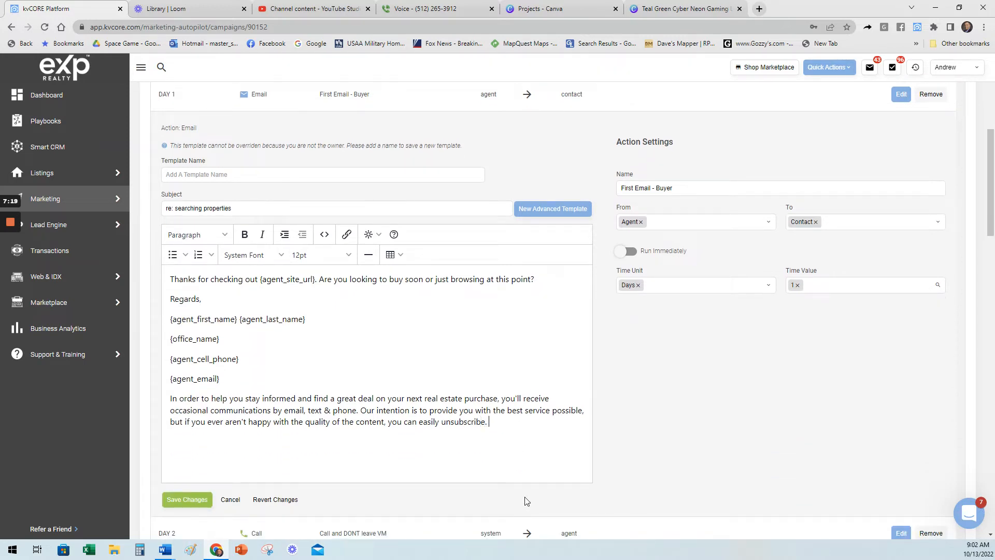
Enter jkg as the new template name and cancel the edits to the Day 1 email.
click(260, 174)
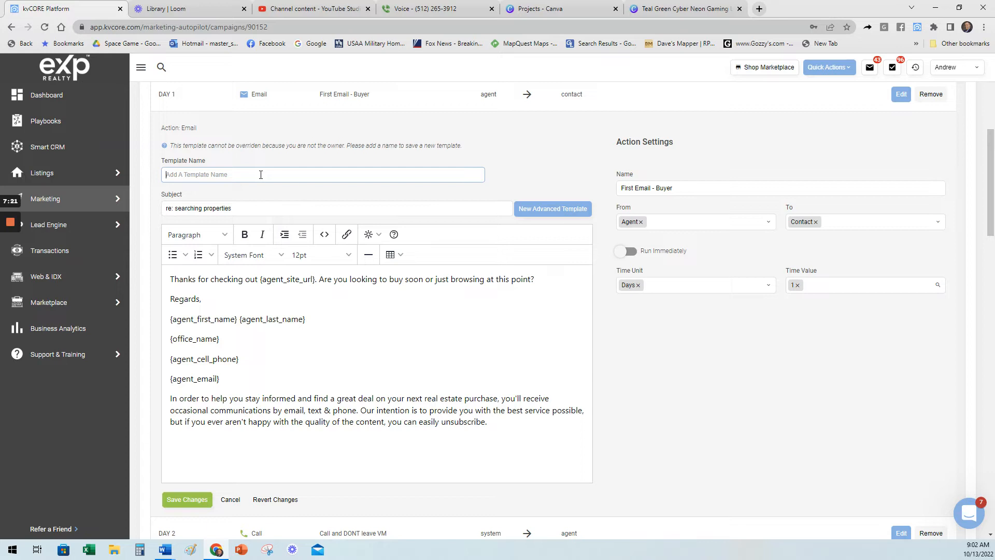
text(jkg)
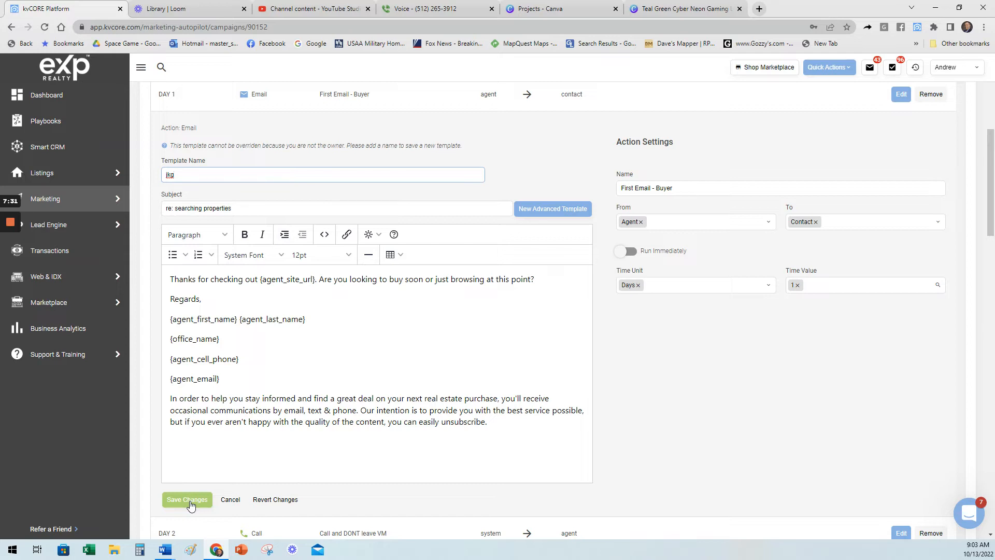
click(230, 500)
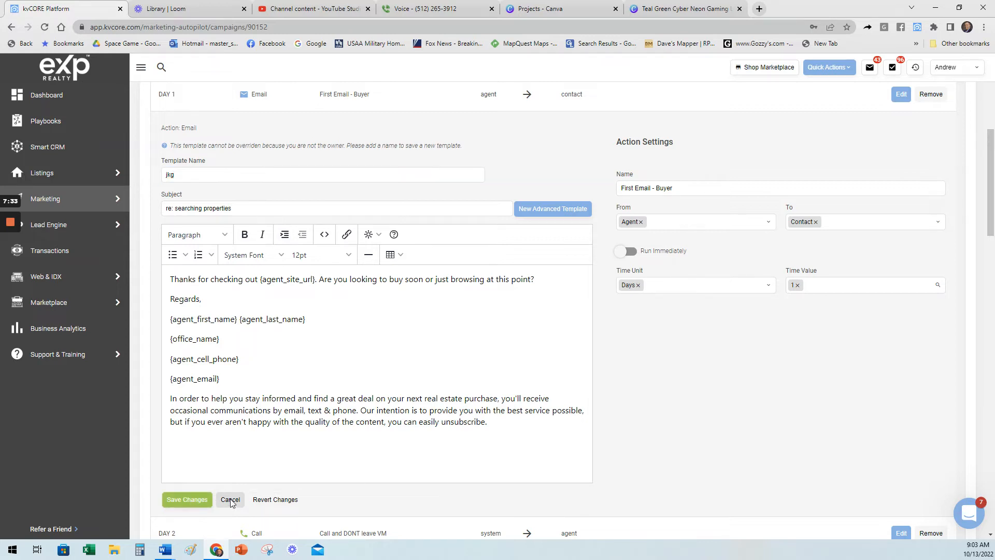
Leave the Default New Lead - Buyer campaign and return to the My Campaigns list.
click(483, 283)
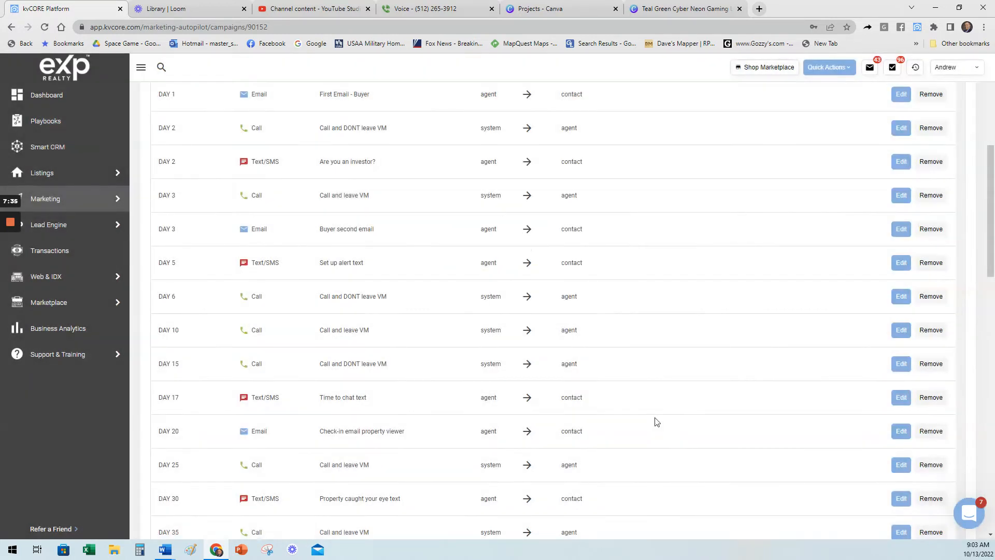
scroll(669, 429, up, 5)
scroll(669, 426, up, 1)
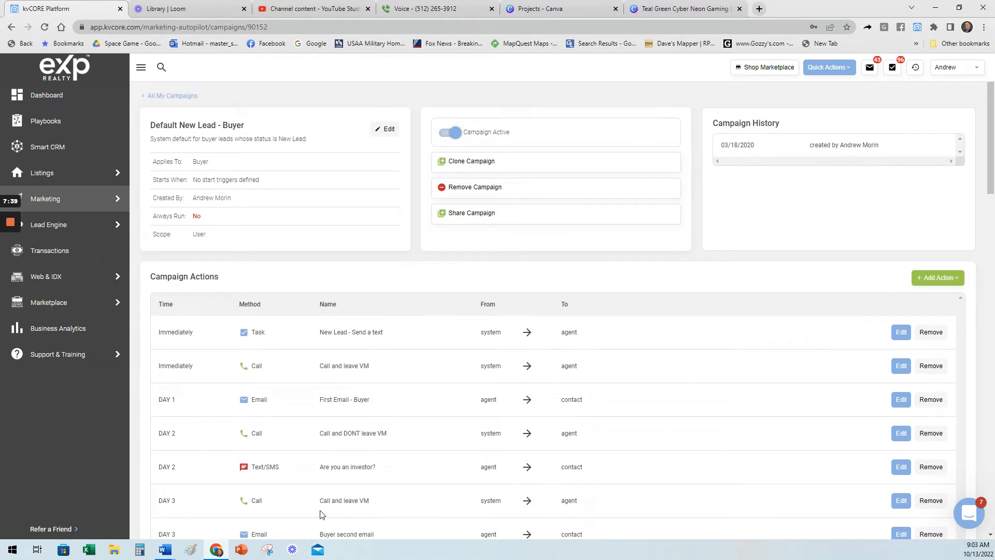
click(177, 96)
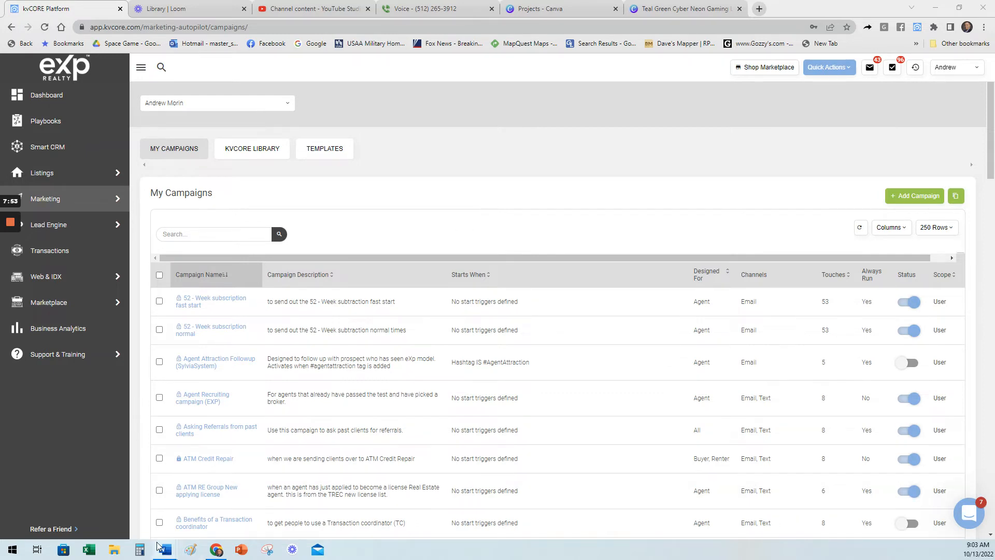
Switch to the blank Word document and set its font to Times New Roman.
mouse_move(165, 549)
click(512, 511)
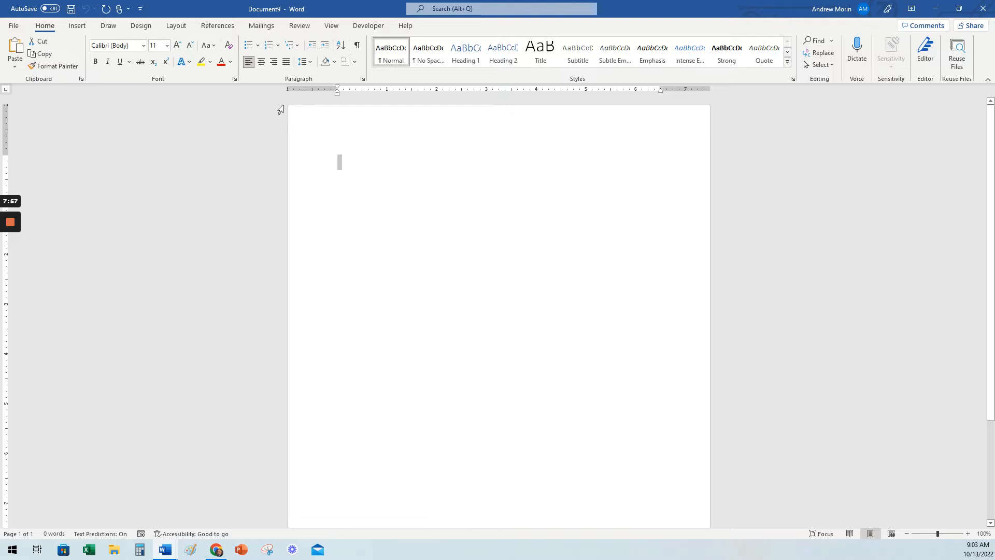
click(143, 46)
click(173, 124)
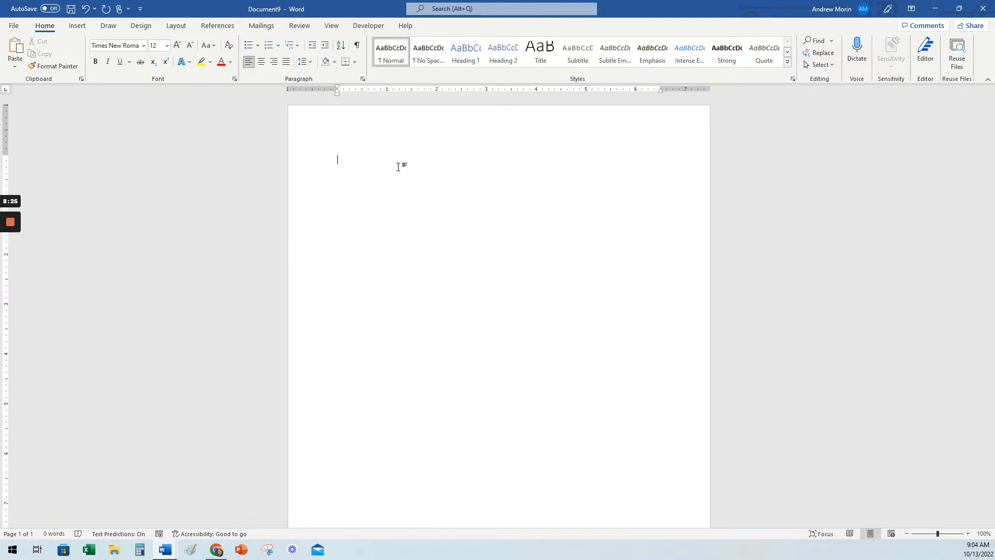
List the message topics "Down payment", "Time" and "Credit" on separate lines.
text(down payment)
key(Return)
text(Time )
text(credit)
key(Return)
key(Return)
Add the lines "Text" and "immediately" above Down payment, correcting the spelling of "immediately".
key(Return)
key(Up)
key(Return)
text(text)
Add the lines "Email" and "Day 3" above the Time topic.
key(Return)
text(immedu)
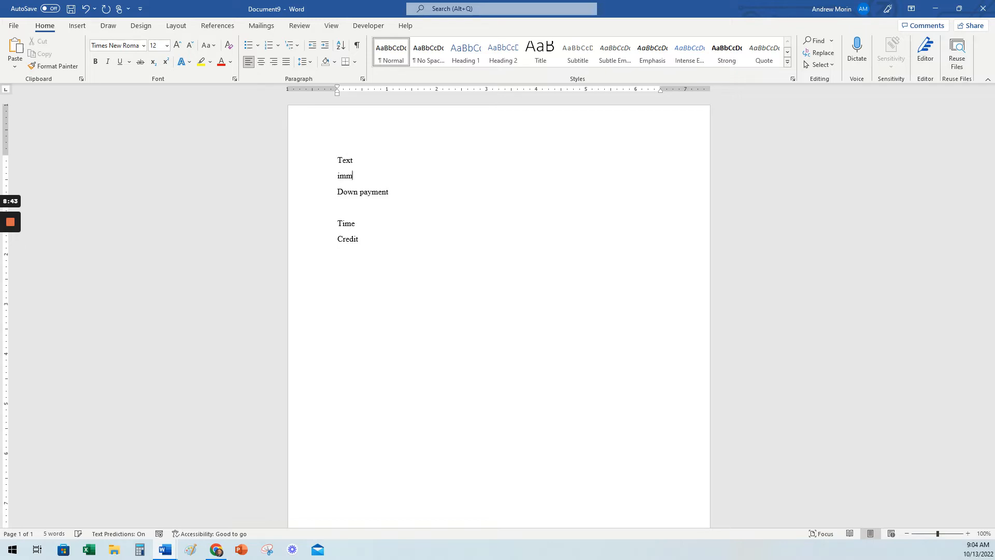
key(BackSpace)
text(iaetly)
key(Down)
right_click(368, 176)
click(399, 189)
key(Return)
text(kmail)
key(BackSpace)
key(BackSpace)
key(BackSpace)
key(BackSpace)
key(BackSpace)
text(mail)
key(Return)
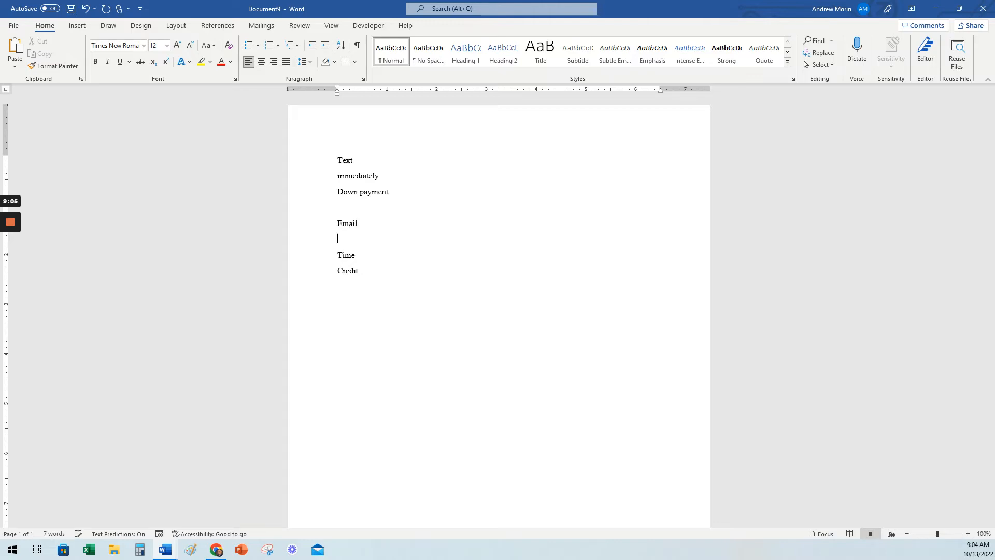
text(Day 3)
Expand the Time topic to "Time is there to make it happen", correcting "makeit", with blank lines below it.
key(Return)
key(BackSpace)
key(End)
key(Return)
key(Return)
key(Up)
text(is there to makeit happen)
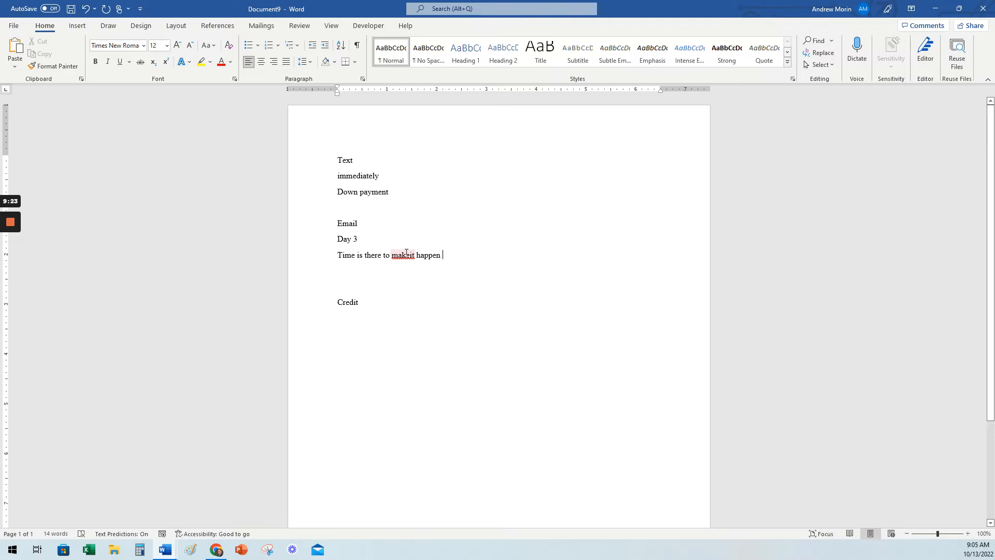
click(407, 253)
right_click(406, 254)
click(410, 283)
Add the lines "Text" and "Day 7" directly above the Credit topic.
text(Text)
key(Return)
text(Day )
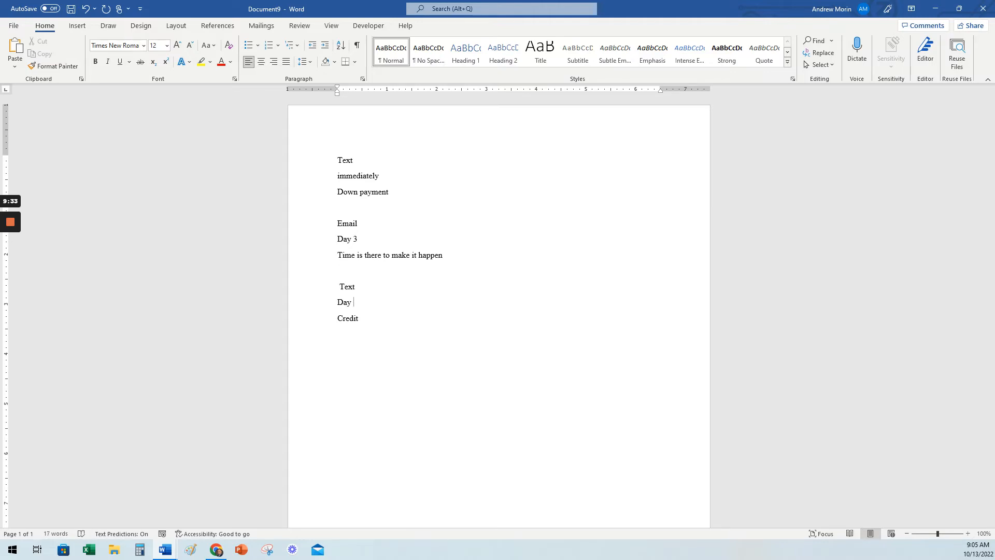
text(78)
key(BackSpace)
key(Return)
key(Delete)
key(Down)
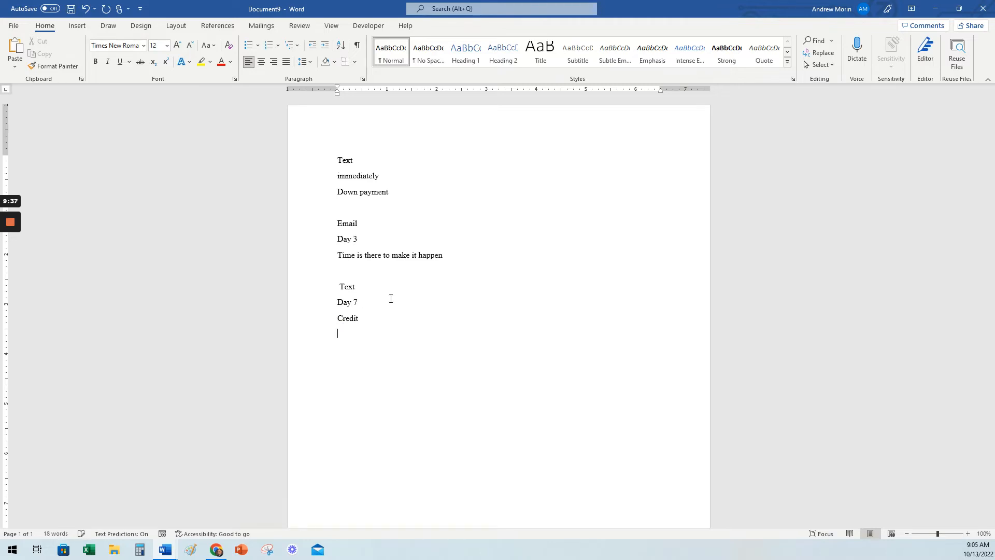
Under Down payment, begin the message with "We can help you buya home, what is stopping you from".
click(357, 201)
key(Return)
key(Down)
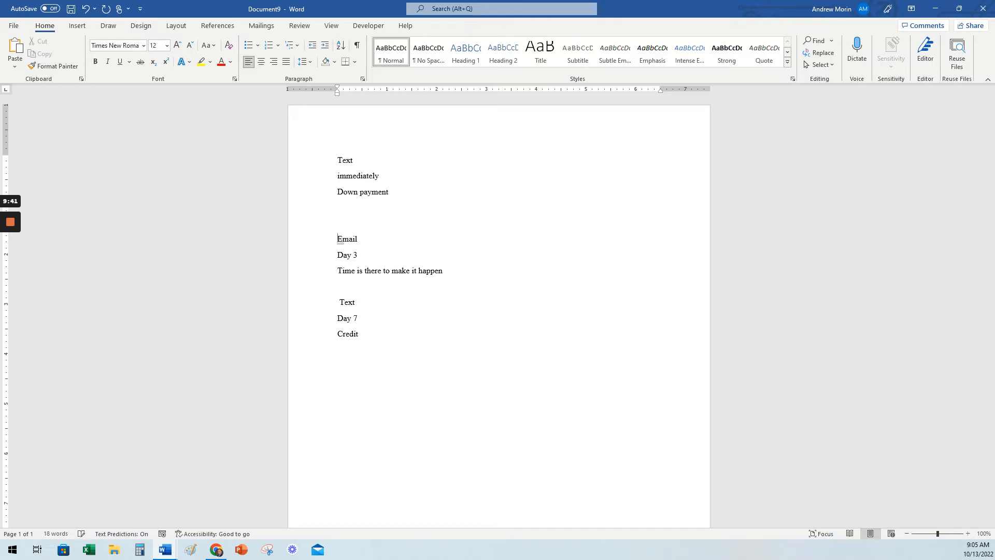
text(We can help you buya home, what is s)
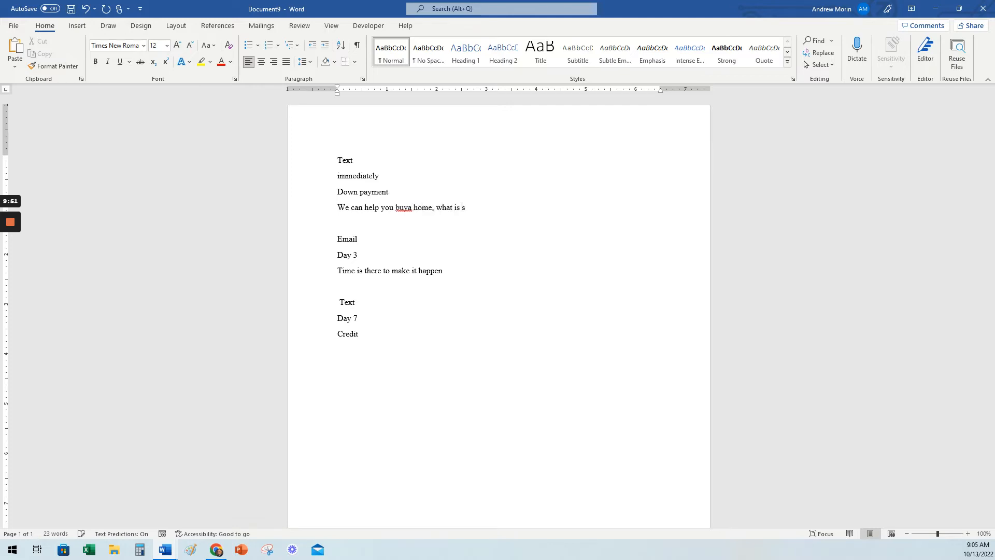
text(topping you from)
Replace "buya" with "rent a" and extend the message's ending with "owing your own home".
drag(414, 207, 396, 209)
text(rent)
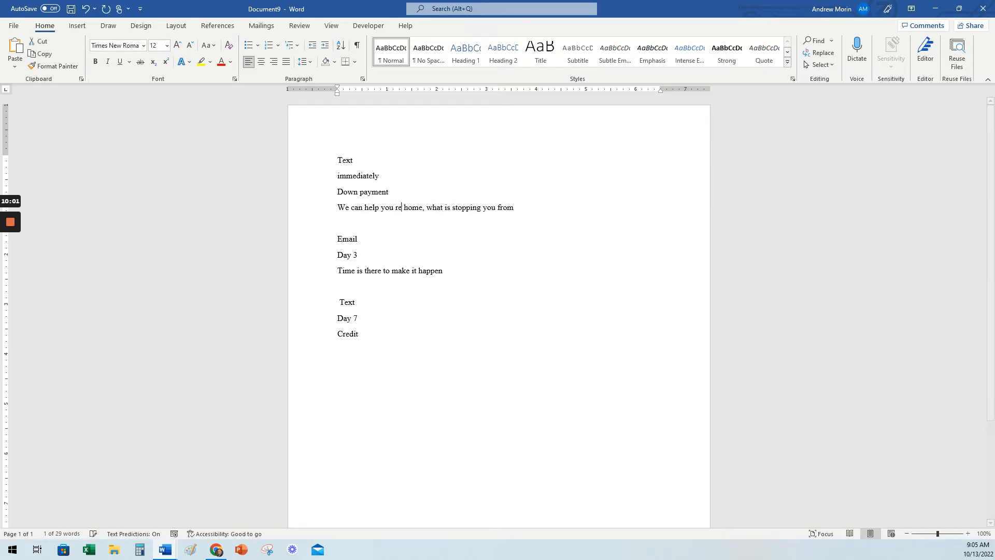
text( a)
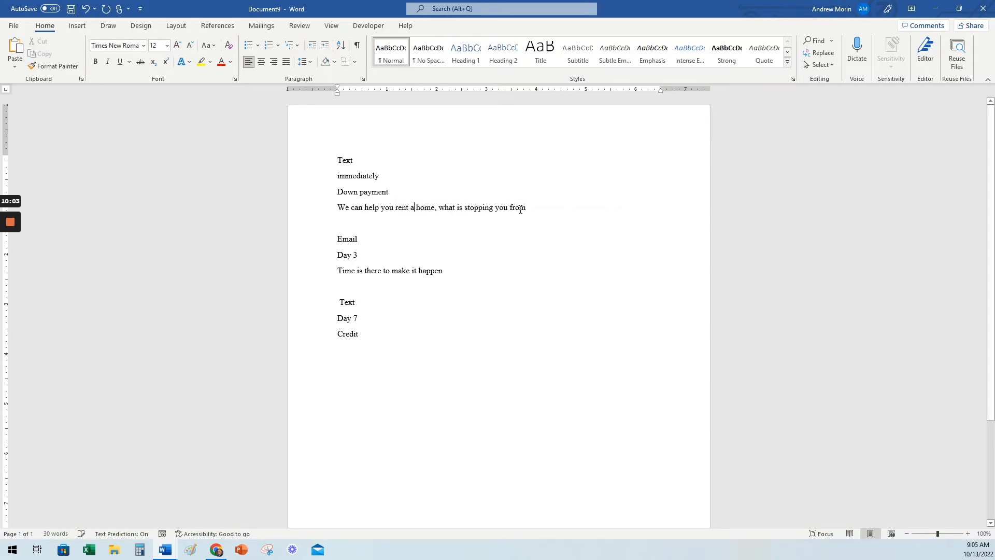
text(ow)
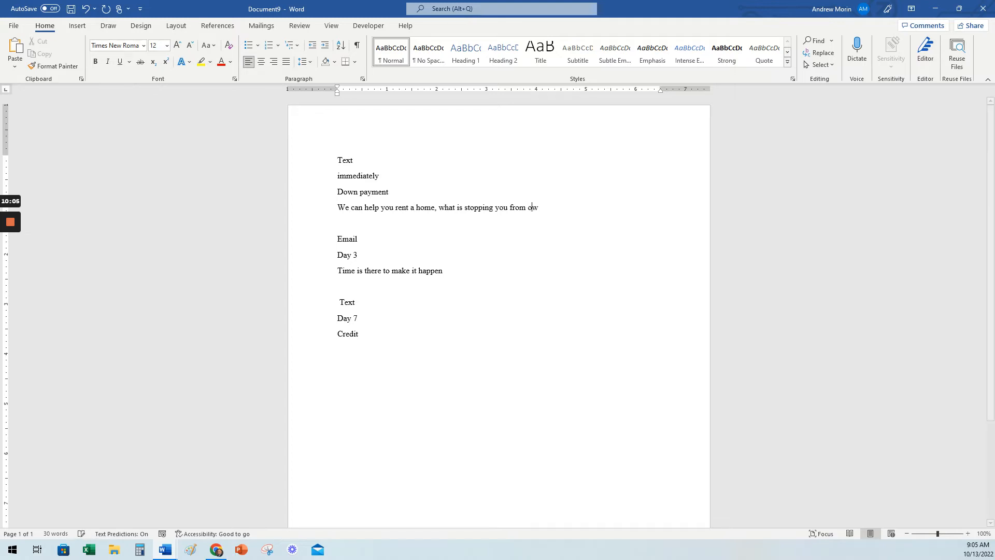
text(ing your own home)
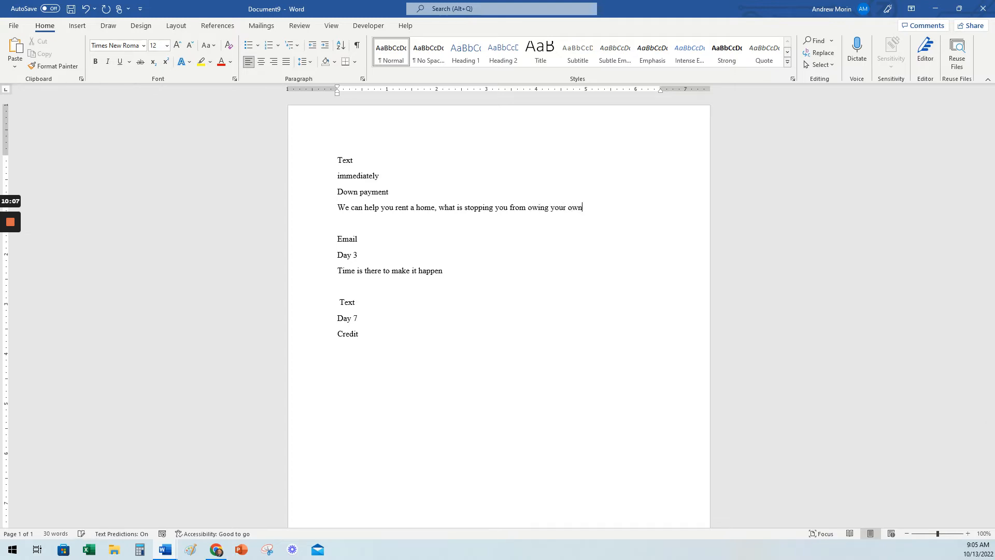
End the question with a question mark and add "Many times people can own their own home for the same price as buying.".
text(?  Many times people can )
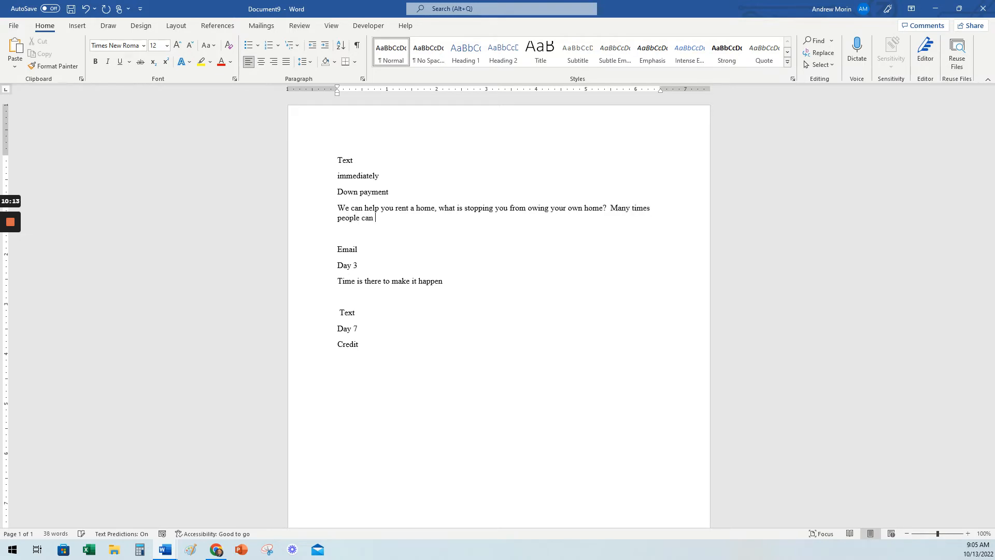
text(own their own home for the same prioce as buying.)
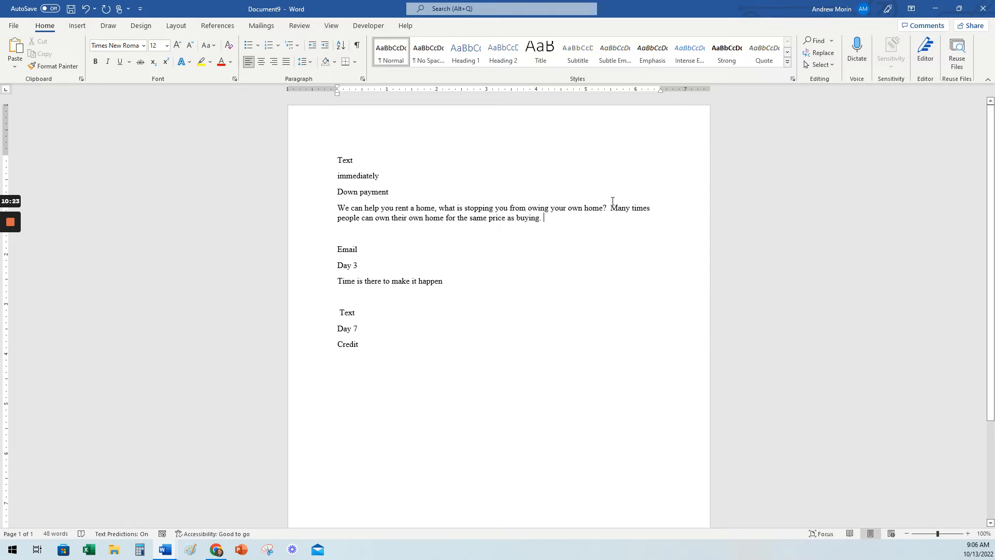
Move the "Many times people can own..." sentence in front of "what is stopping you".
drag(610, 208, 544, 224)
key(ctrl+c)
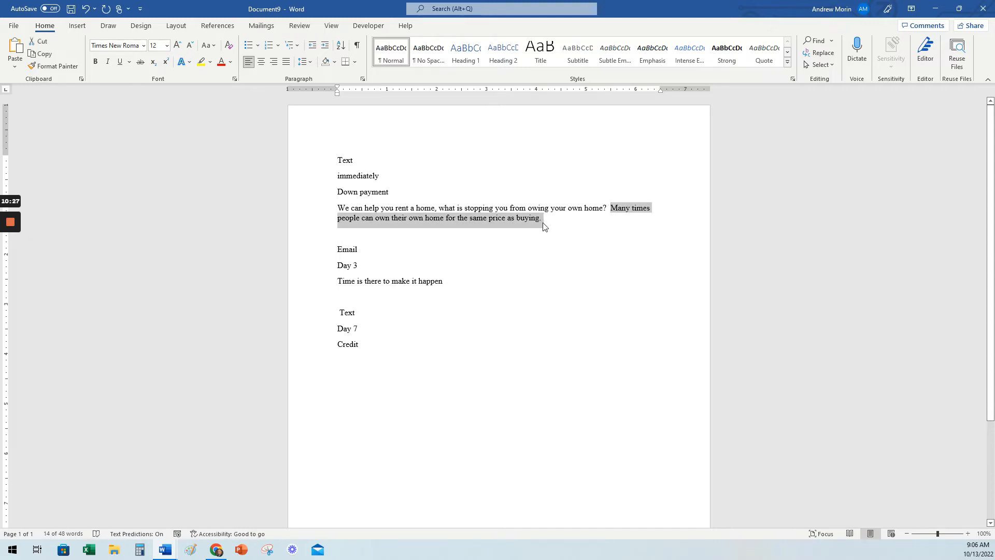
key(Delete)
click(440, 208)
key(ctrl+v)
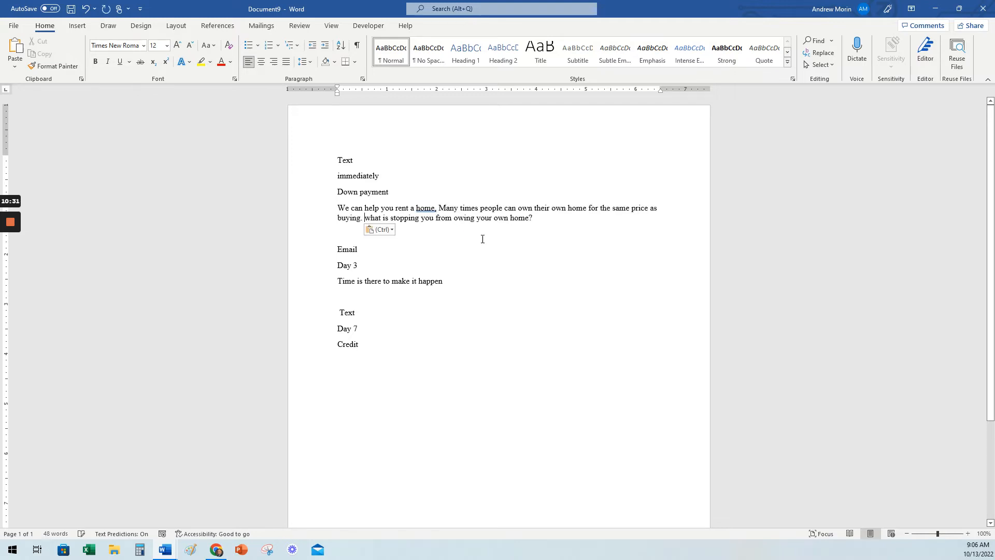
Replace the comma after "home" with a semicolon, lowercase "many" and capitalize "What" in the message.
right_click(430, 207)
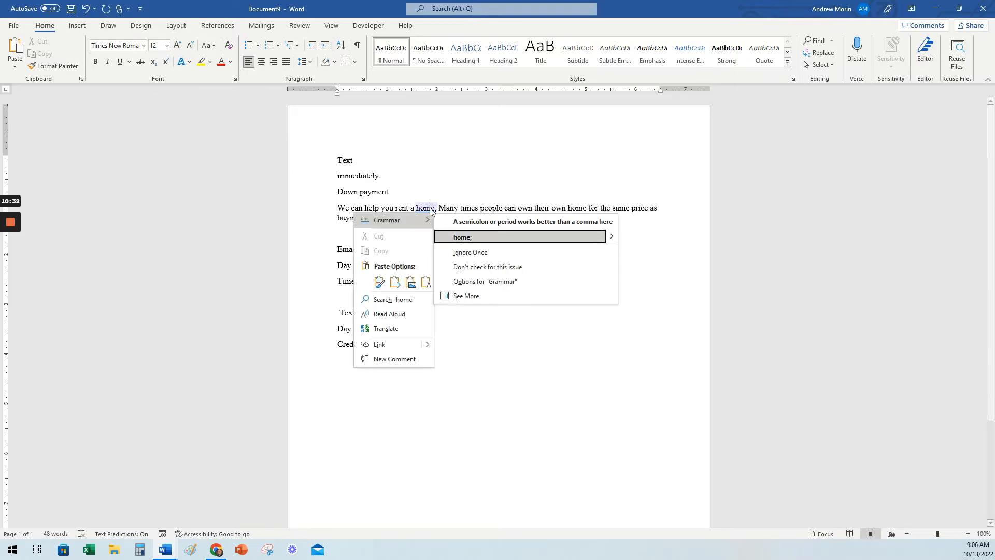
click(465, 235)
key(Delete)
text(m)
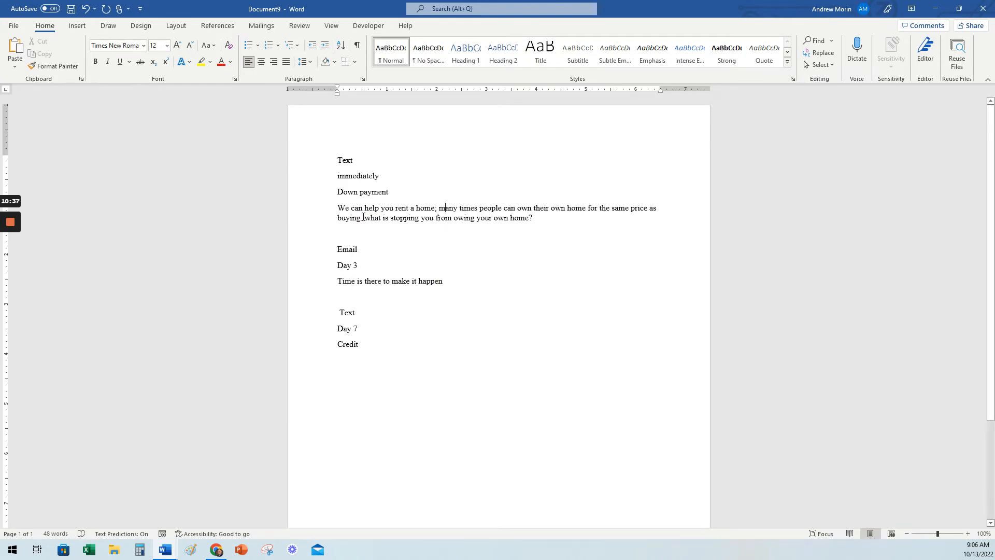
click(368, 221)
key(Delete)
text(W)
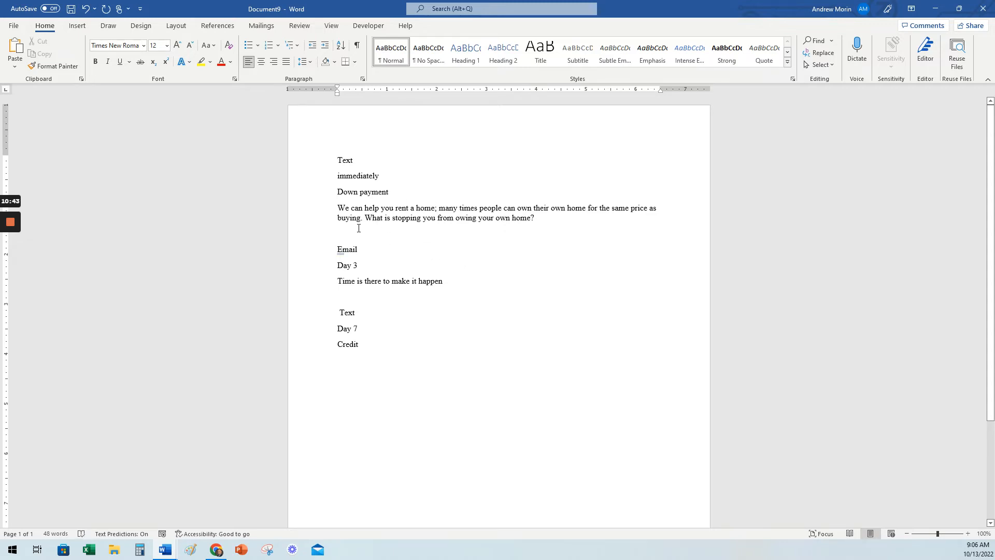
Insert "but" before "many times people" in the Down payment message.
click(440, 208)
text(but)
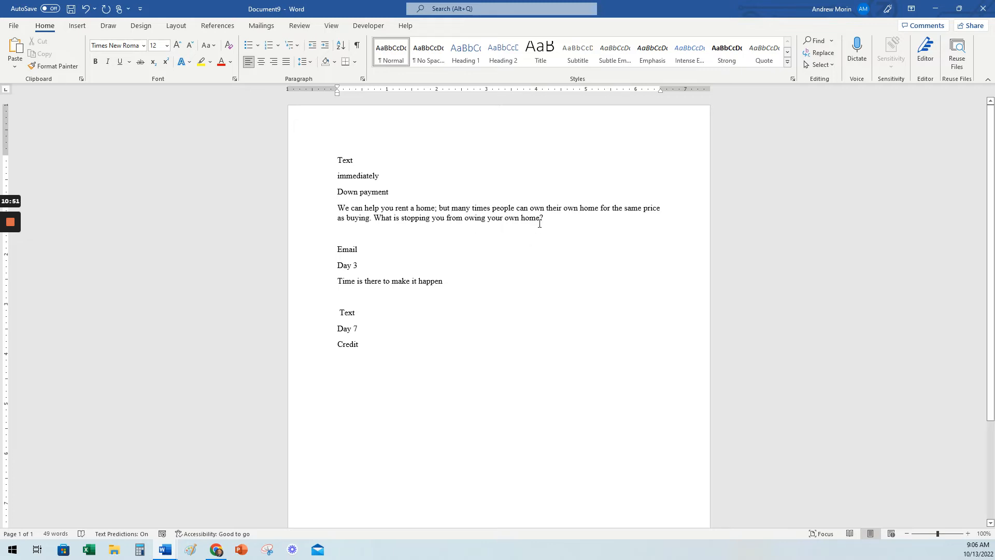
click(512, 232)
mouse_move(11, 264)
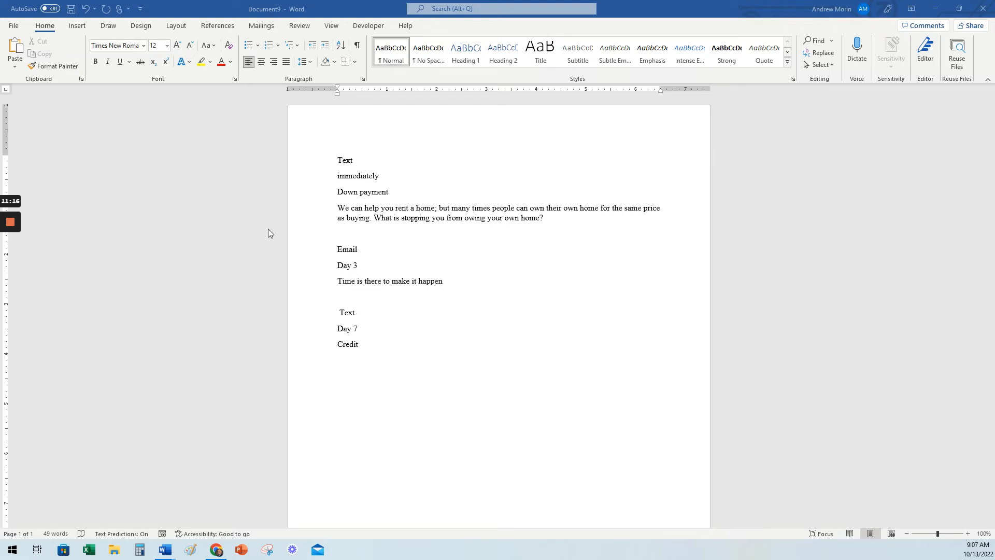
Add a "Text 5 min" entry between the first message and the Day 3 Email entry, with an empty line beneath it.
click(545, 217)
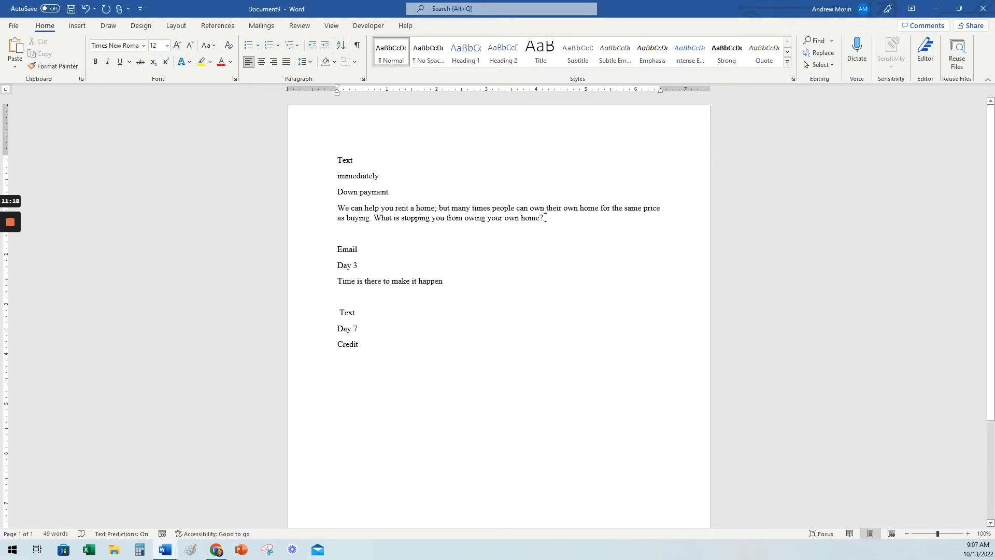
key(Return)
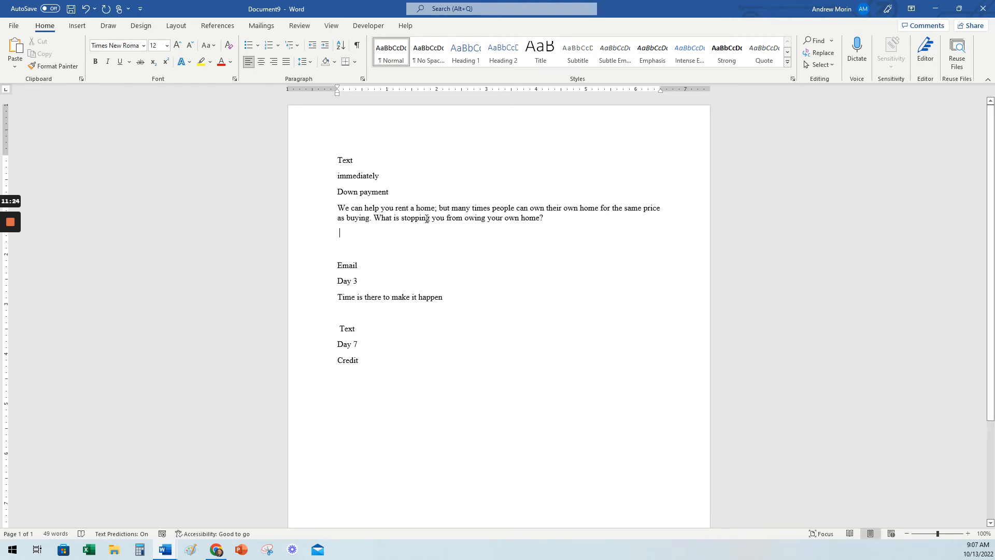
key(Return)
text(te)
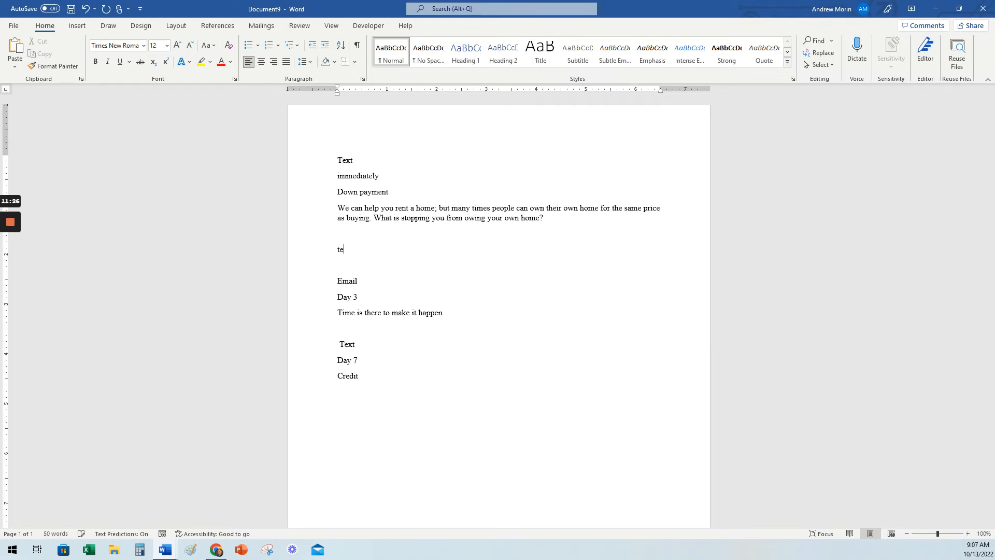
text(xt 4)
key(BackSpace)
text(5 min)
key(Return)
key(Return)
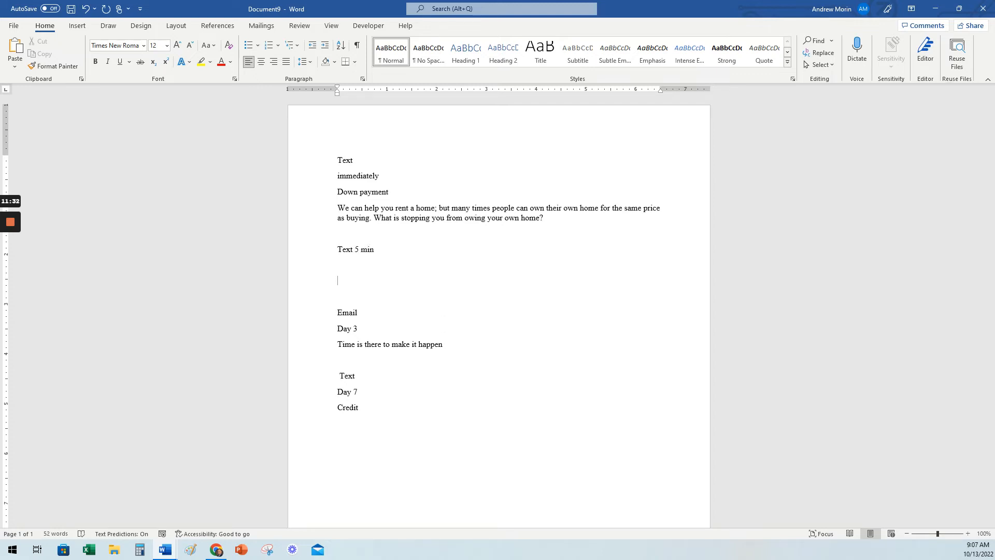
key(Delete)
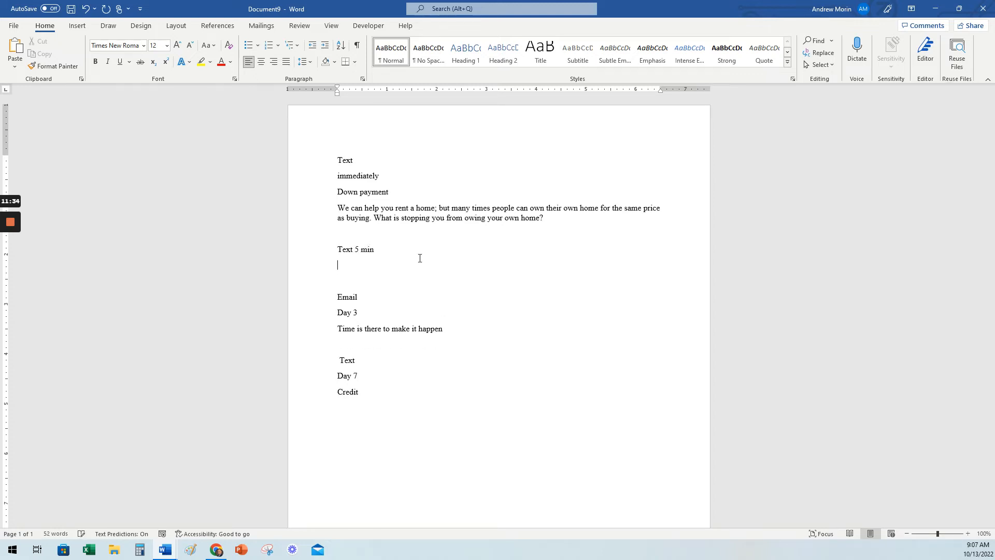
Move the "Down payment" heading and its message from "immediately" to below "Text 5 min".
drag(539, 218, 332, 199)
key(ctrl+c)
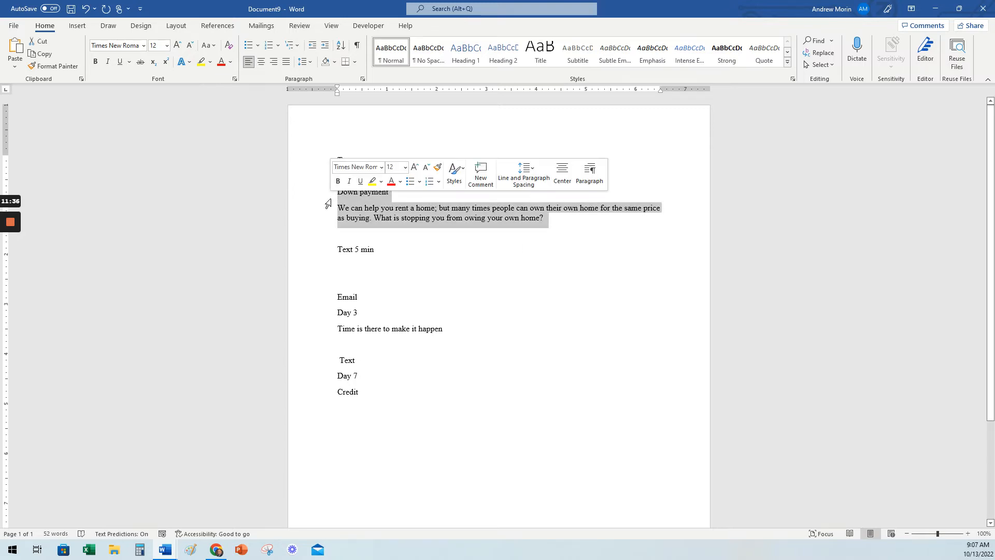
key(Delete)
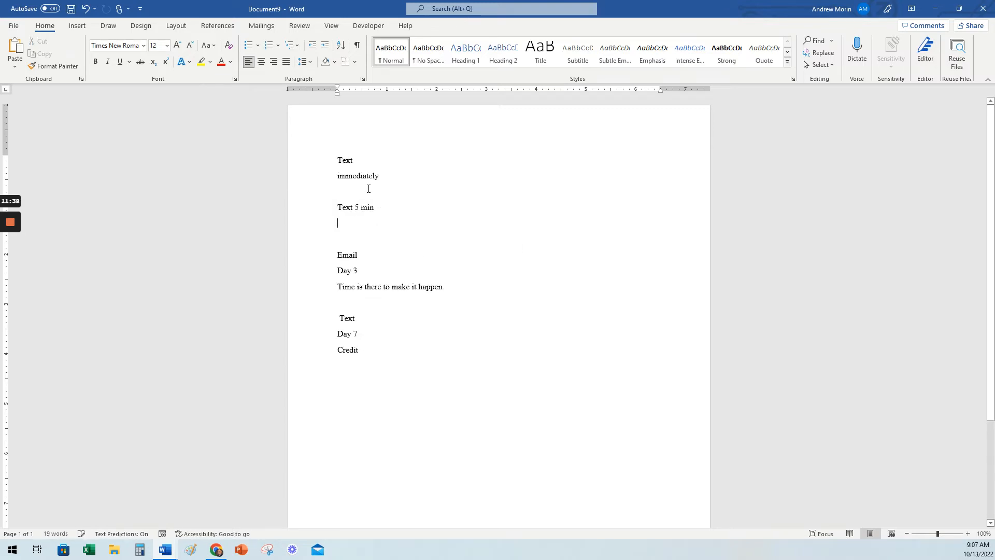
key(ctrl+v)
Add an "intro" heading below "immediately" and move the "We can help you rent a home" message beneath it.
click(382, 189)
key(Return)
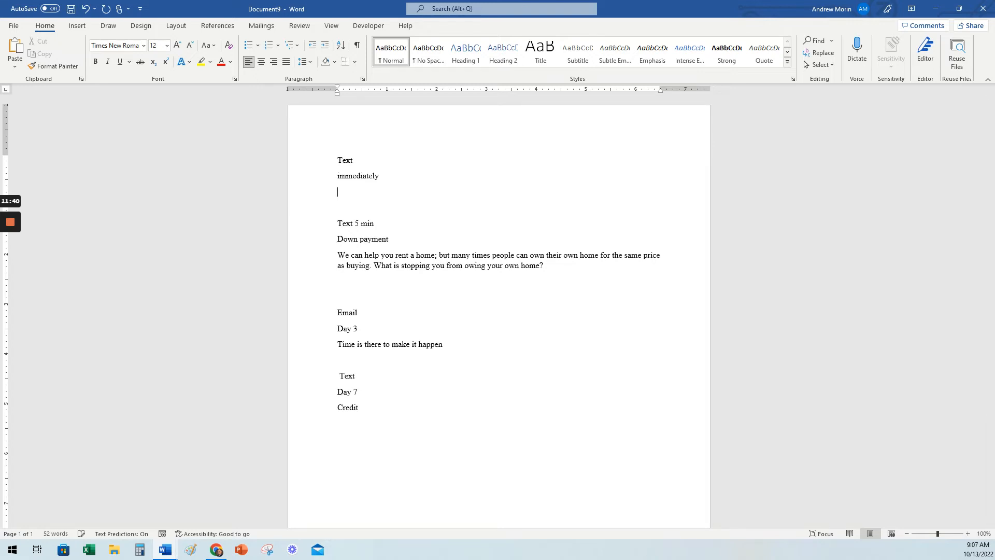
drag(569, 273, 332, 258)
key(ctrl+x)
click(376, 185)
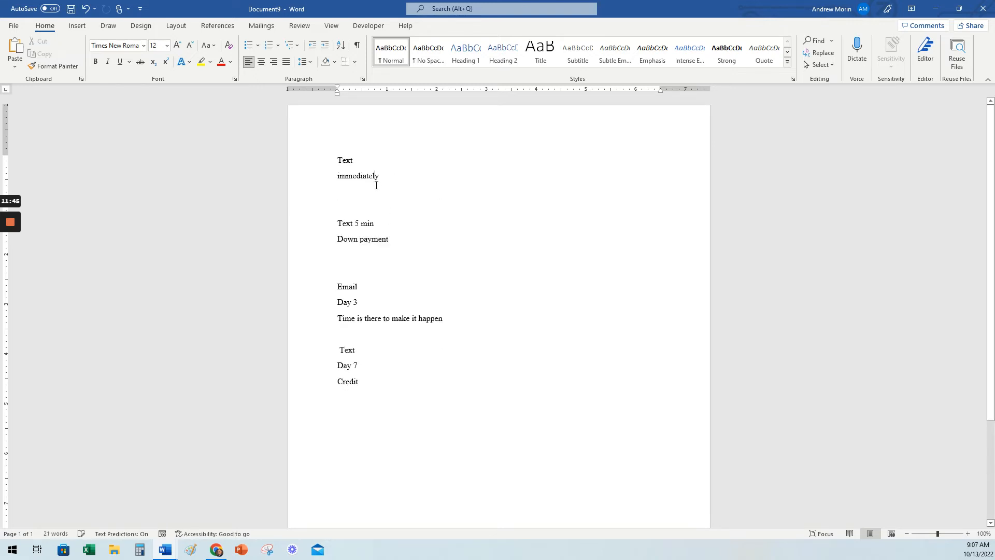
click(366, 189)
text(intro)
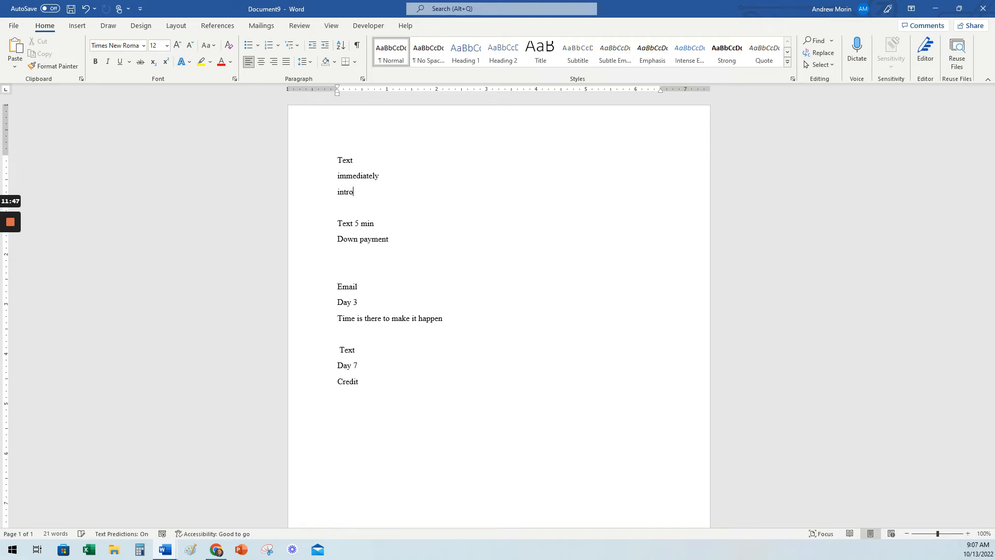
key(Return)
key(ctrl+v)
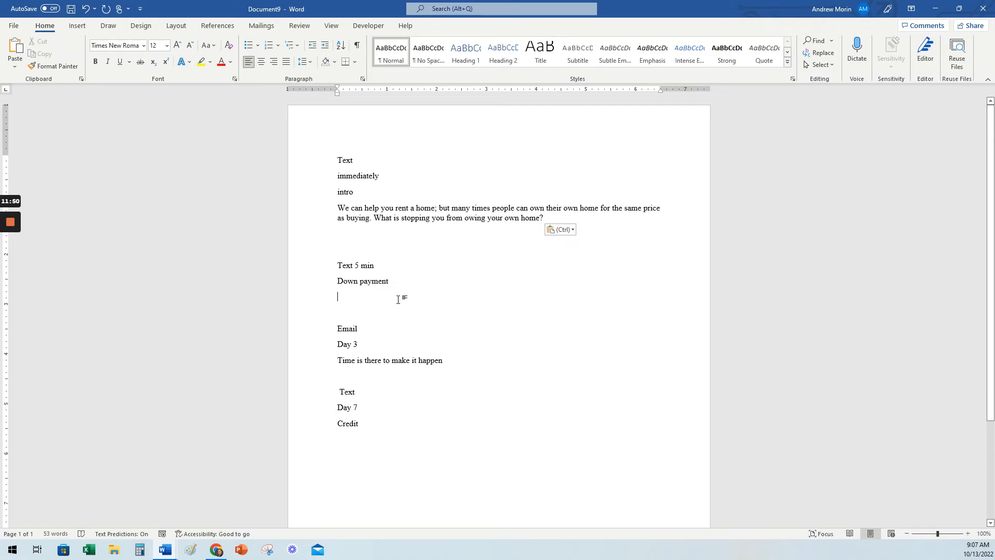
Enter "Down payments" as the line beneath the "Down payment" heading, with its spelling corrected.
text(Daown payments)
key(Return)
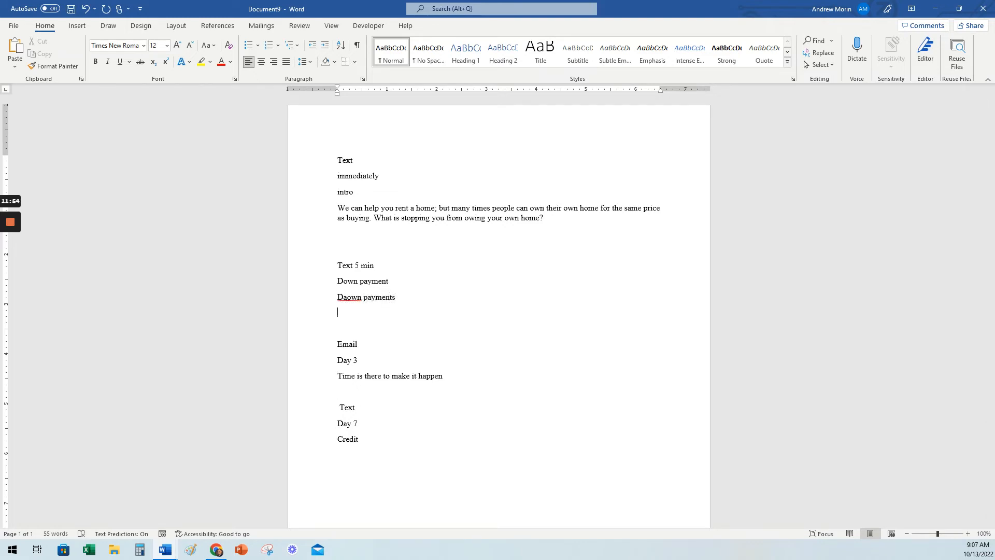
right_click(352, 298)
mouse_move(356, 310)
click(405, 316)
Add an extra blank line between the Day 3 Email entry and the Day 7 Text entry.
click(348, 387)
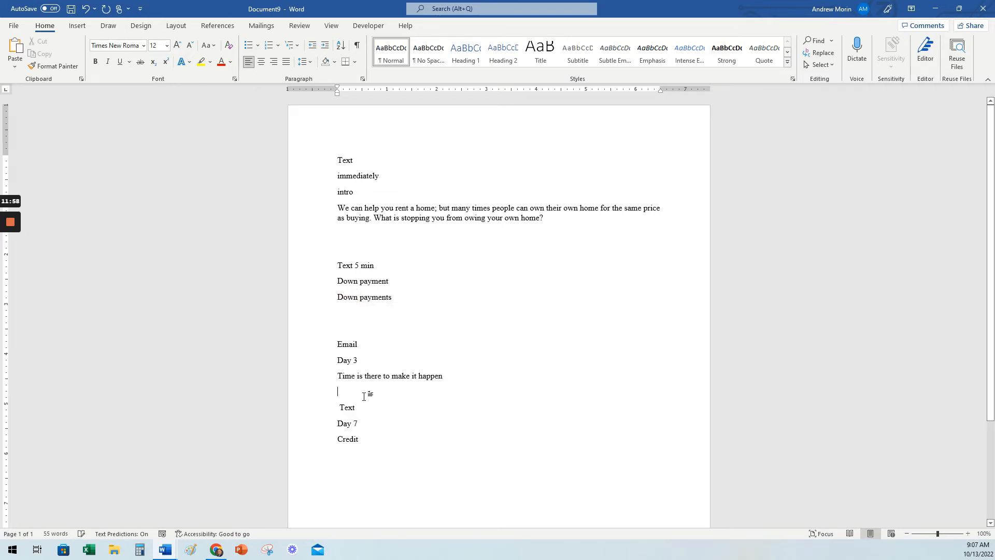
key(Return)
click(354, 476)
scroll(460, 205, down, 5)
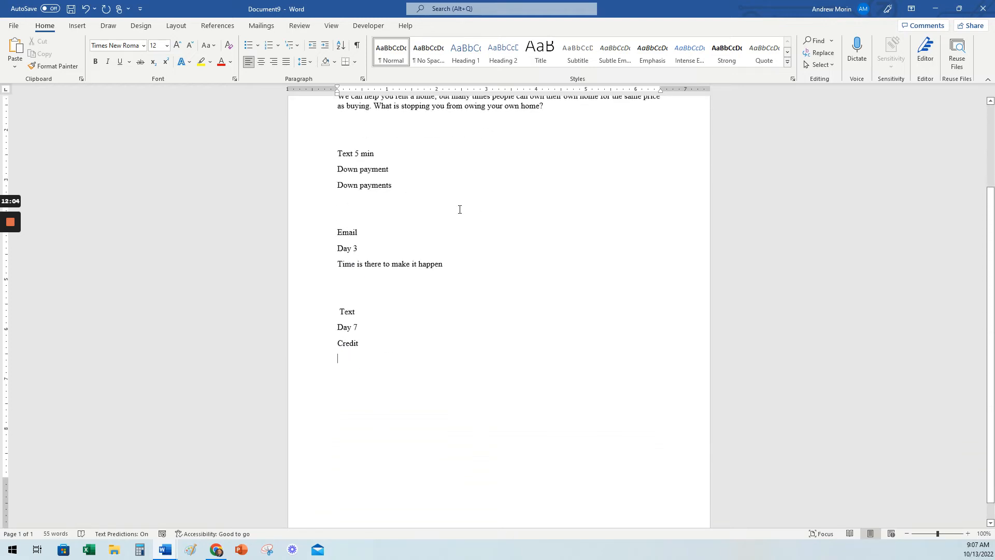
scroll(444, 332, up, 4)
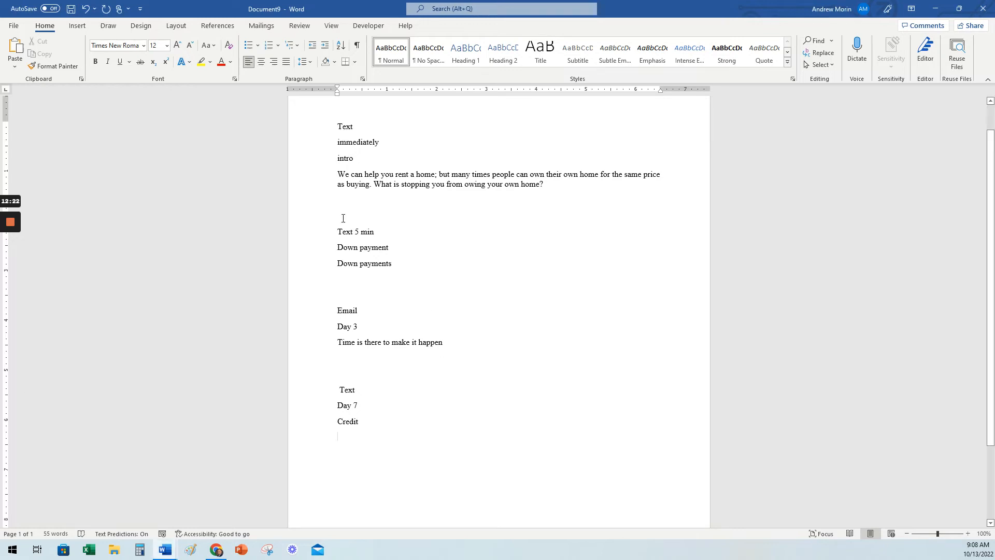
scroll(516, 280, up, 1)
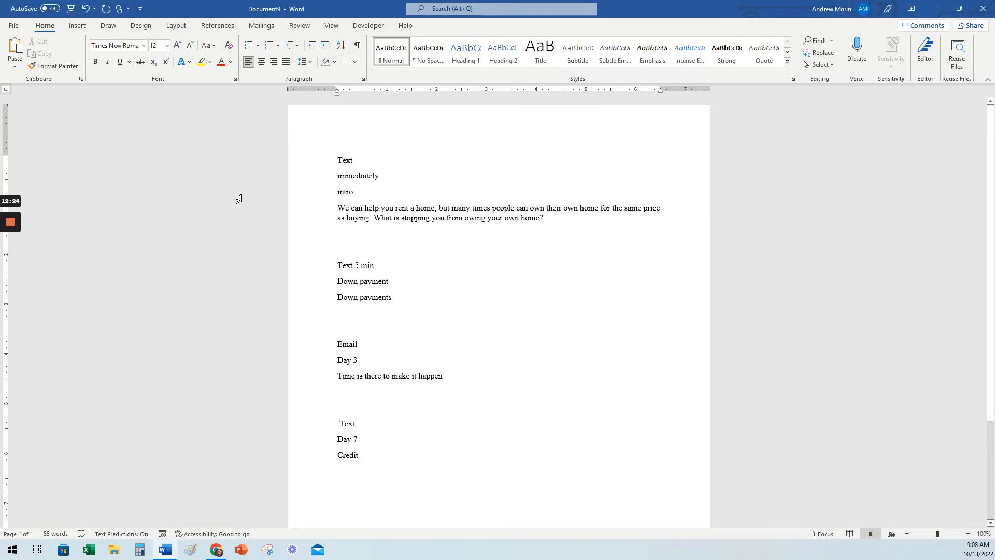
Switch to kvCORE in the browser and start a new text template in the campaign templates.
click(935, 8)
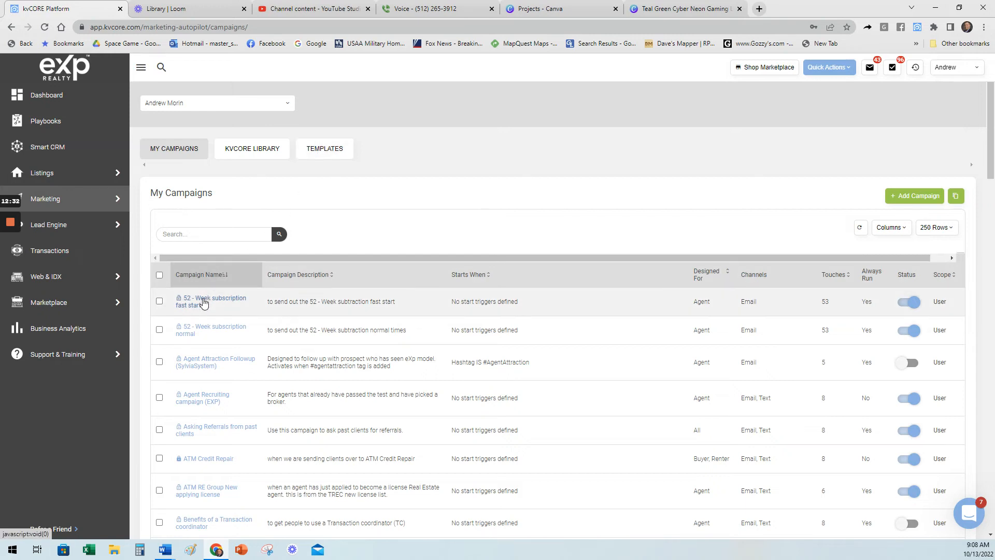
click(325, 149)
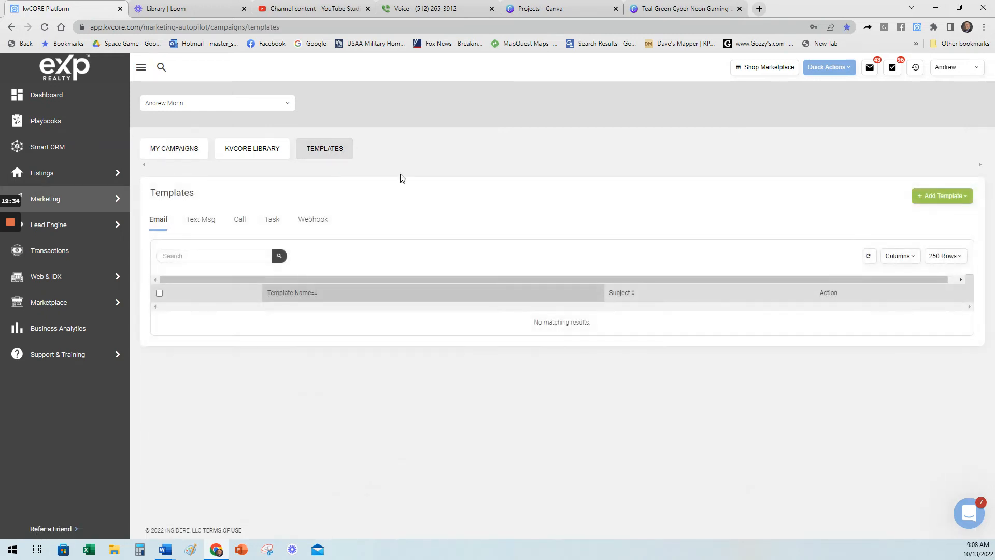
click(925, 202)
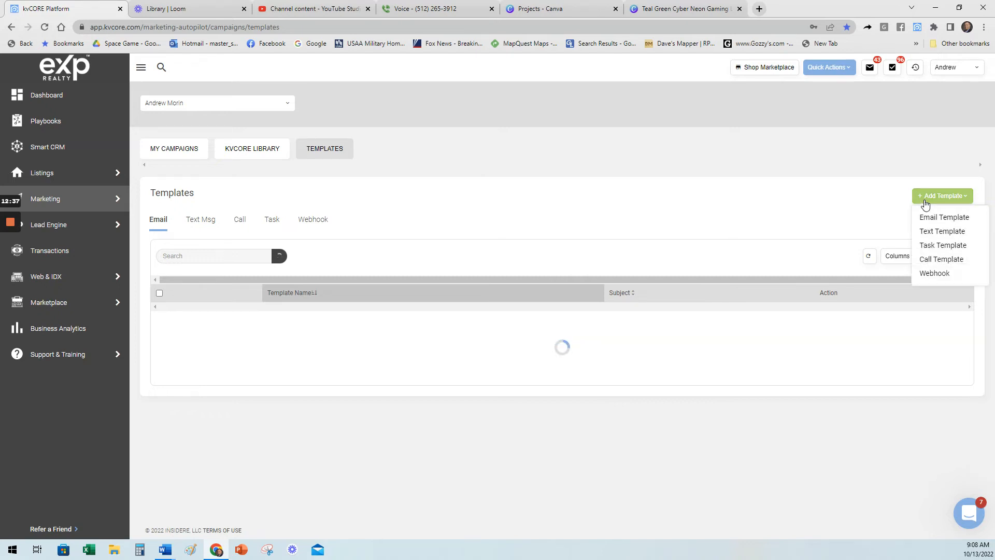
click(933, 233)
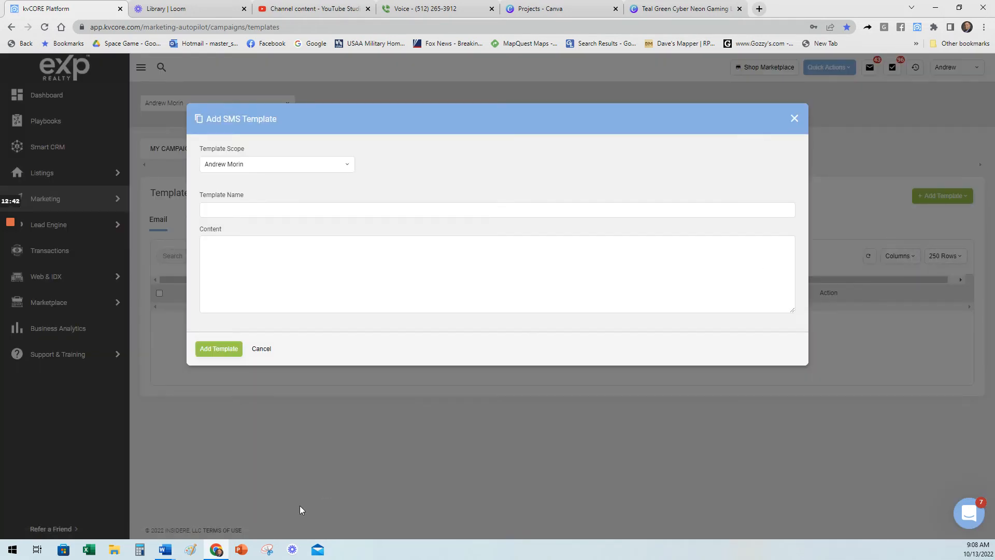
Copy the intro message from the Word document into the content of the new SMS template in kvCORE.
mouse_move(165, 550)
click(502, 497)
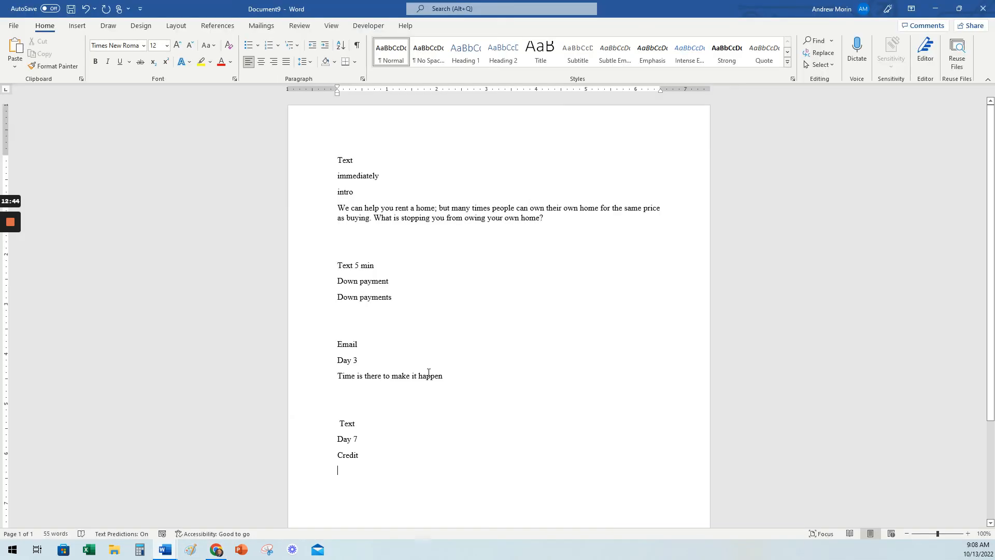
drag(545, 218, 291, 213)
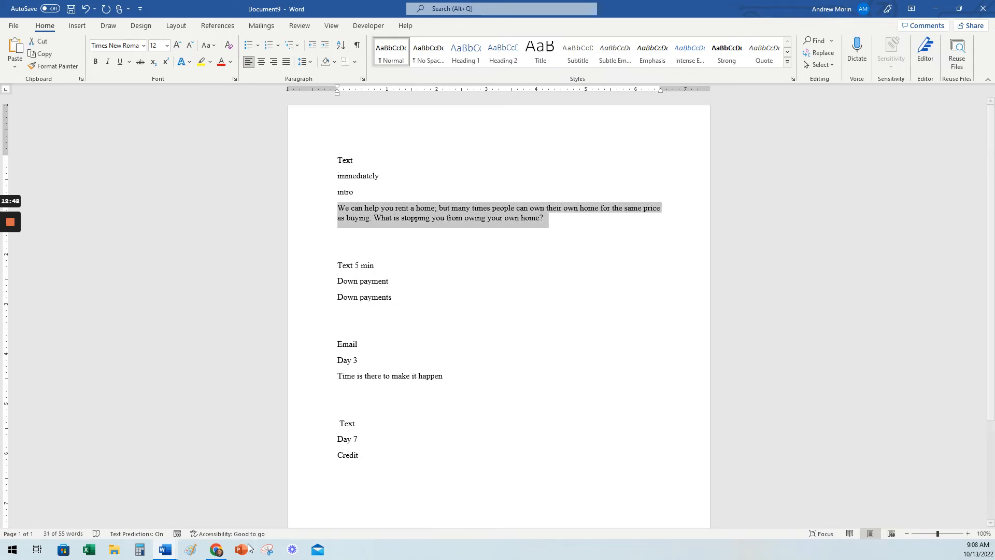
click(217, 549)
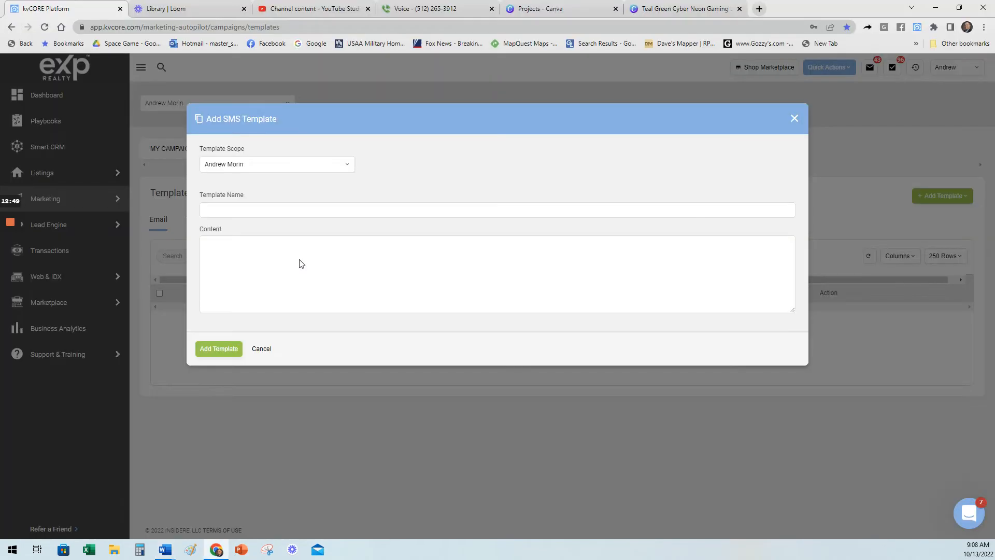
click(241, 257)
key(ctrl+v)
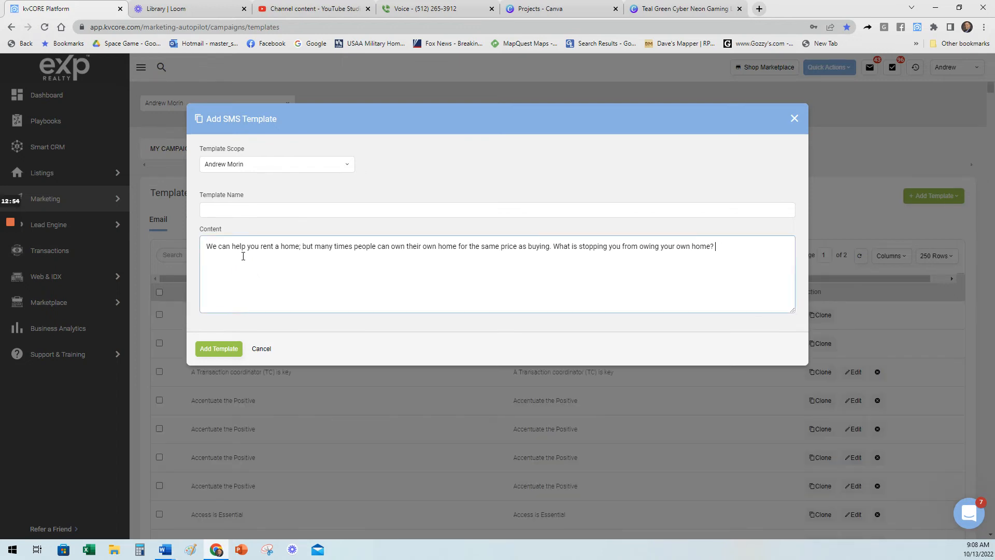
Name the SMS template "intro" and add it.
click(247, 212)
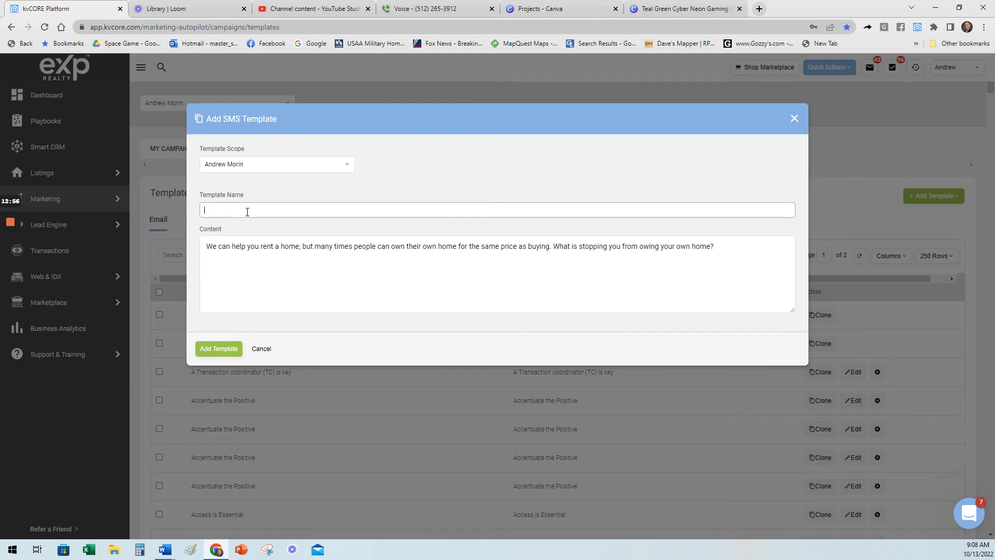
text(intro)
click(218, 349)
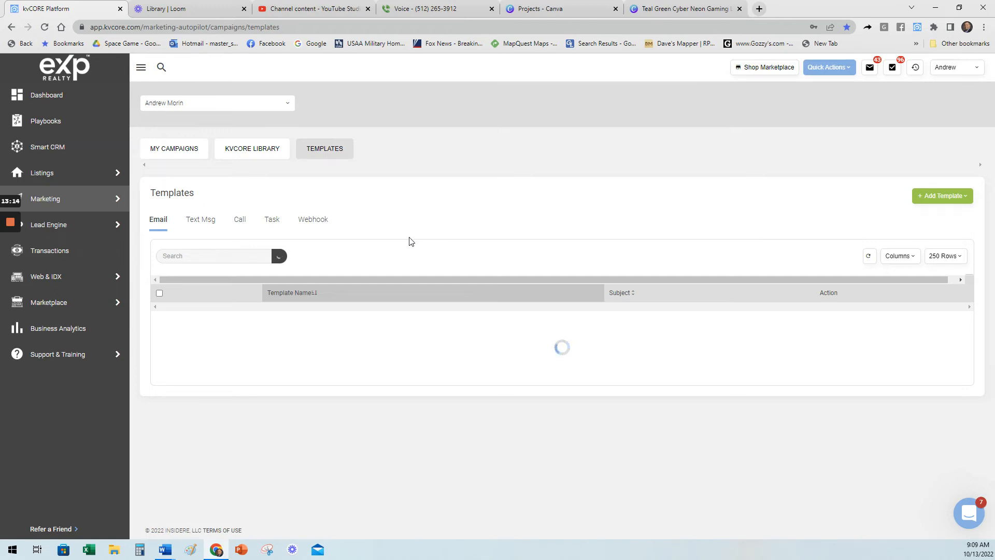
Start a new campaign under My Campaigns without a start trigger, designed for buyers and renters.
click(160, 151)
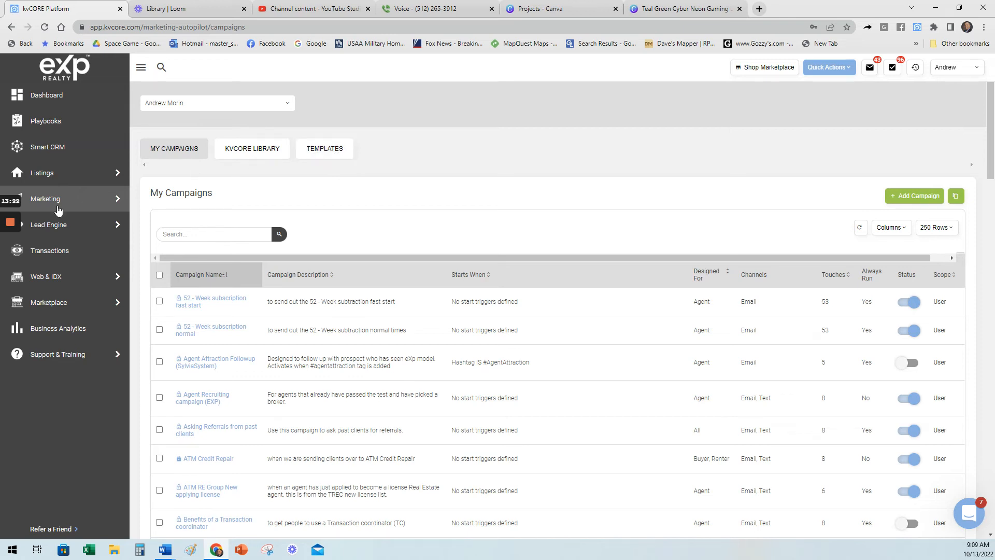
mouse_move(80, 206)
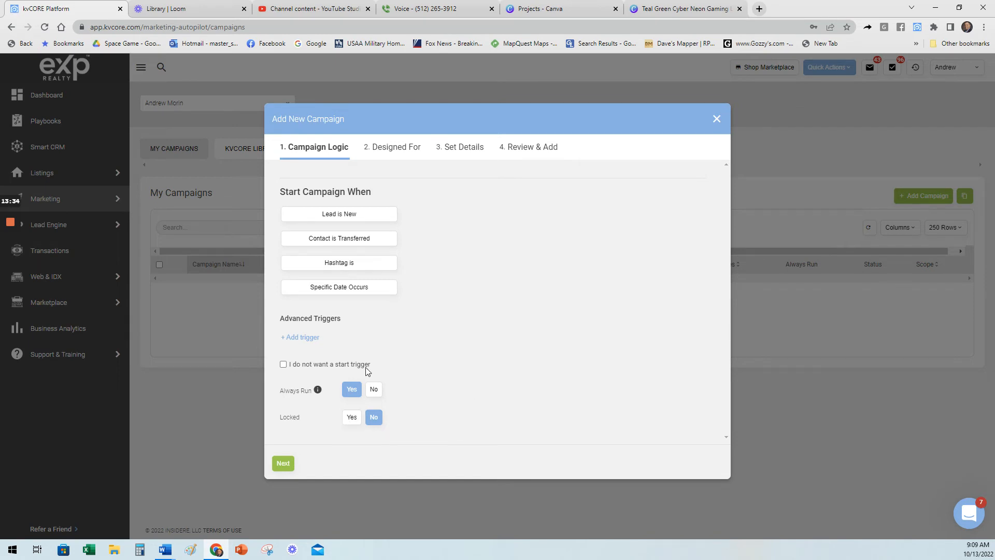
click(283, 463)
click(284, 364)
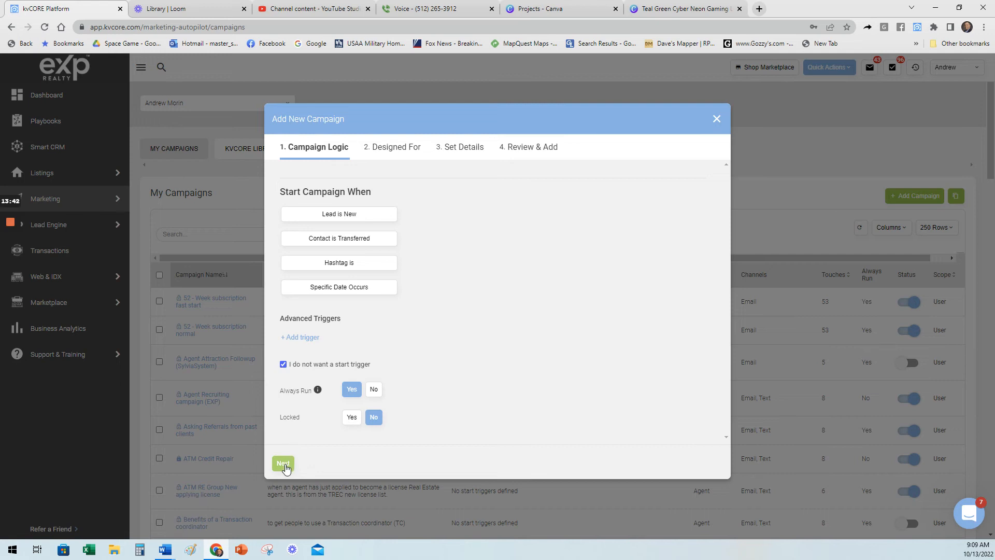
click(285, 467)
click(352, 254)
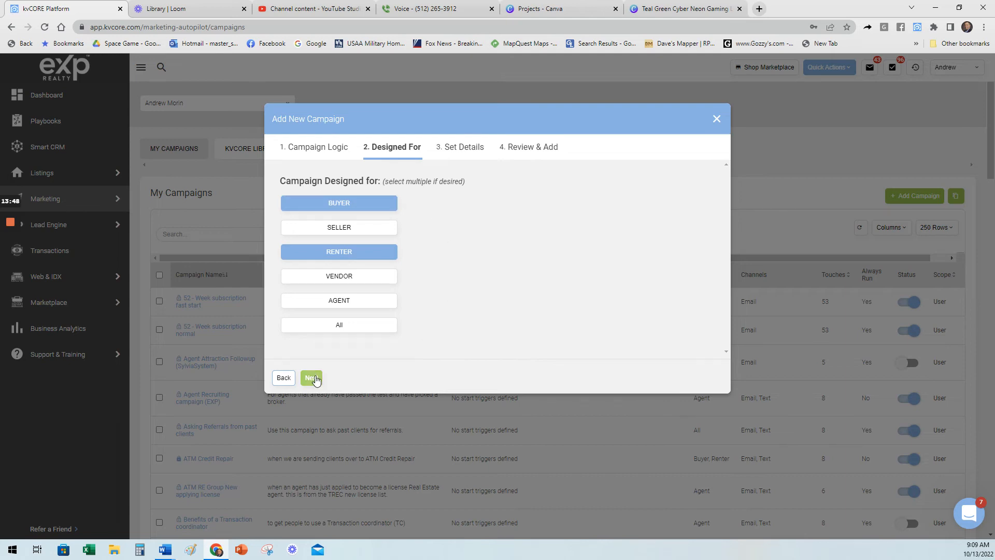
click(312, 378)
Name the campaign "FTHB - test", describe it as "FTHB", and finish adding it.
click(384, 212)
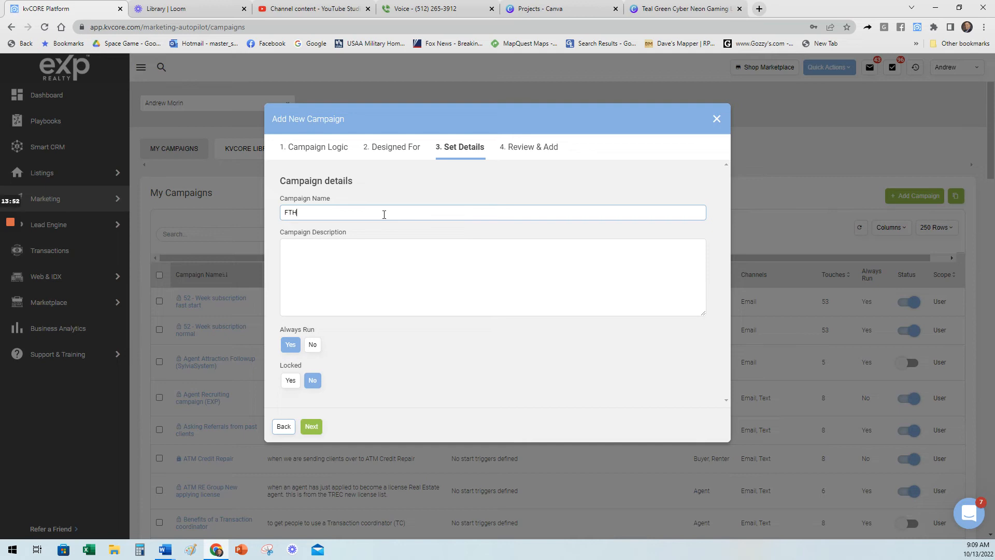
click(380, 260)
click(372, 210)
text(- test)
click(402, 258)
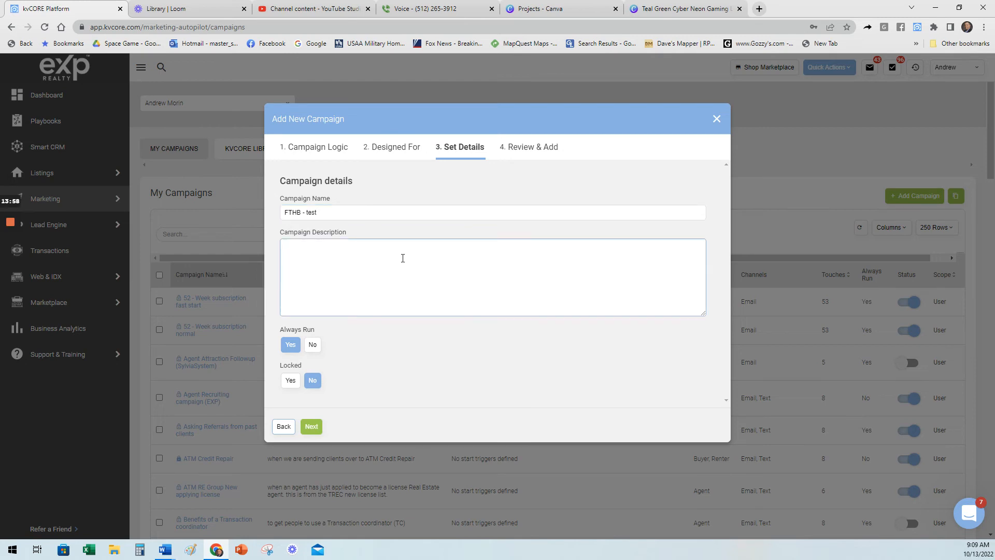
text(FTHB)
click(313, 426)
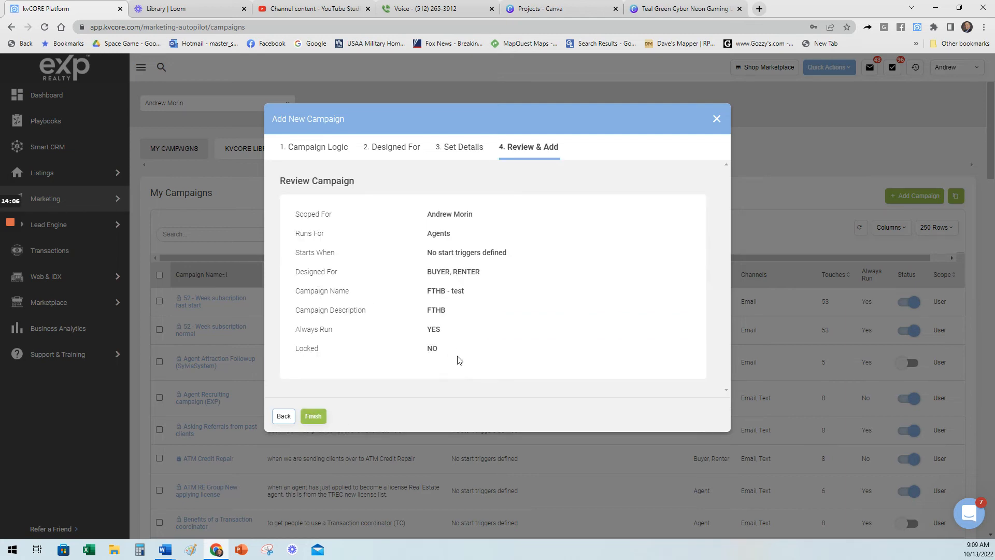
click(313, 416)
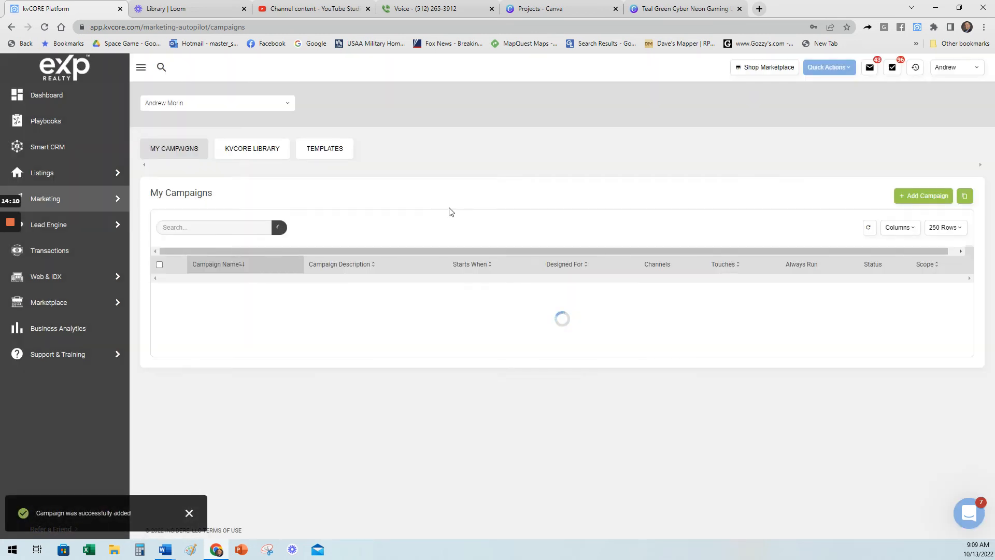
Search the My Campaigns page for "fthb".
key(ctrl+f)
text(fthb)
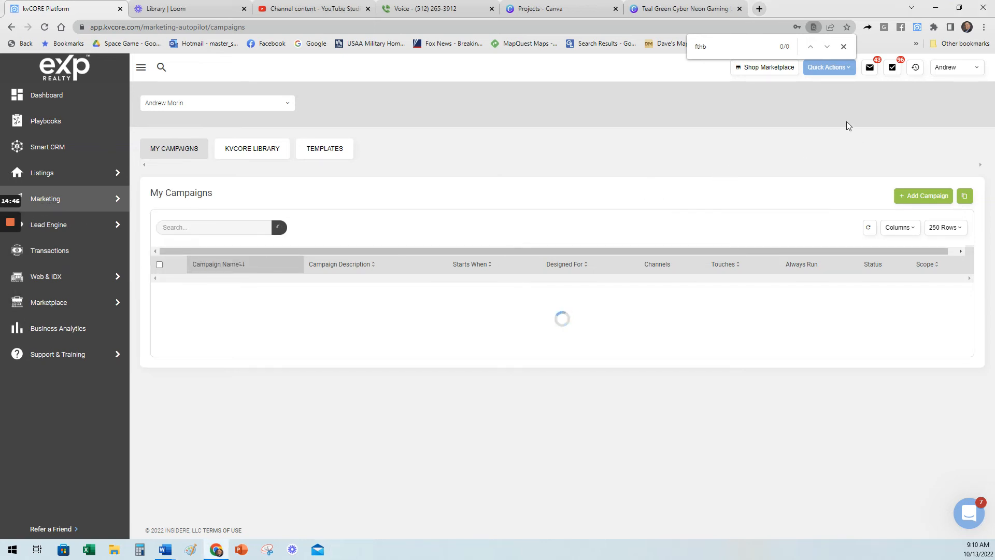
Find the "FTHB - test" campaign by searching My Campaigns for "fthb" and open it.
click(325, 150)
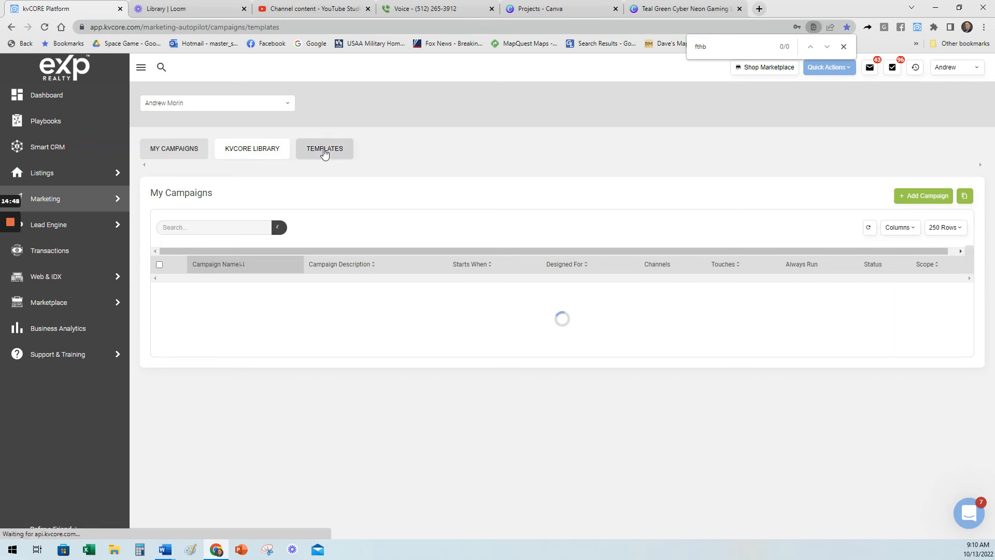
click(190, 159)
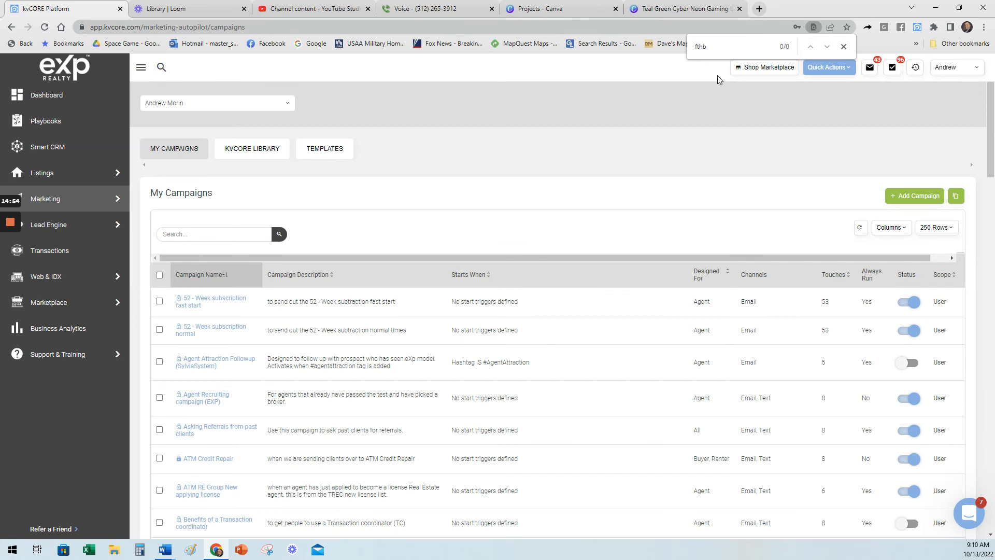
key(Return)
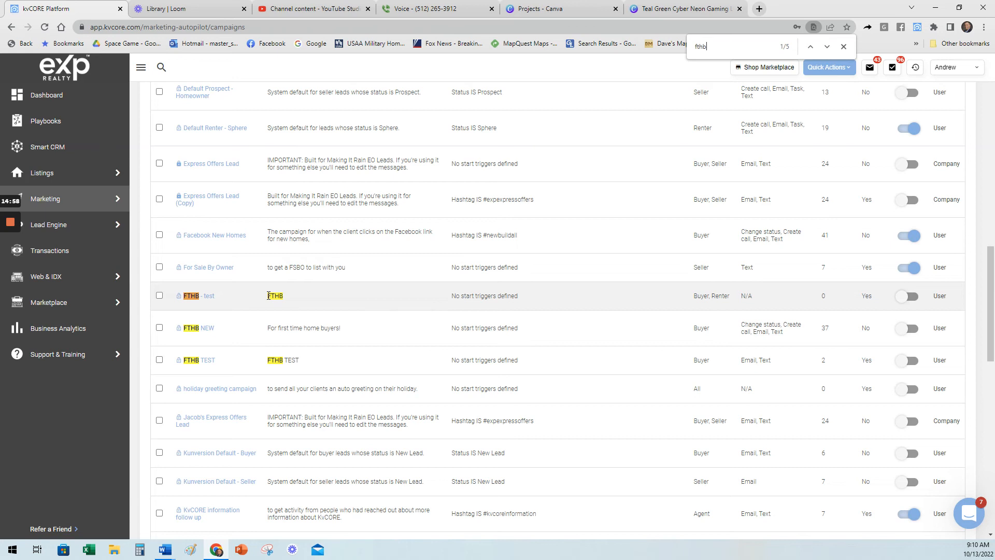
drag(826, 297, 814, 303)
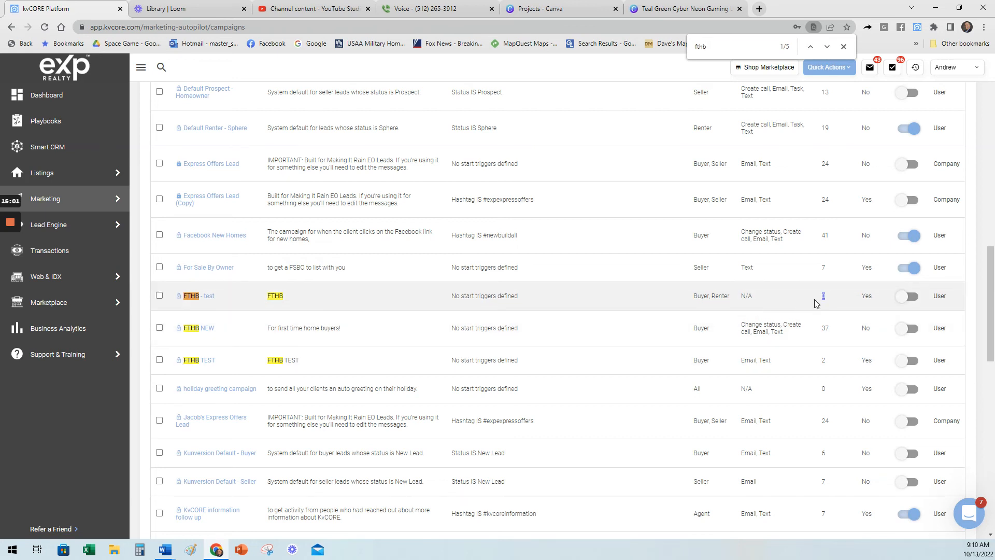
click(190, 299)
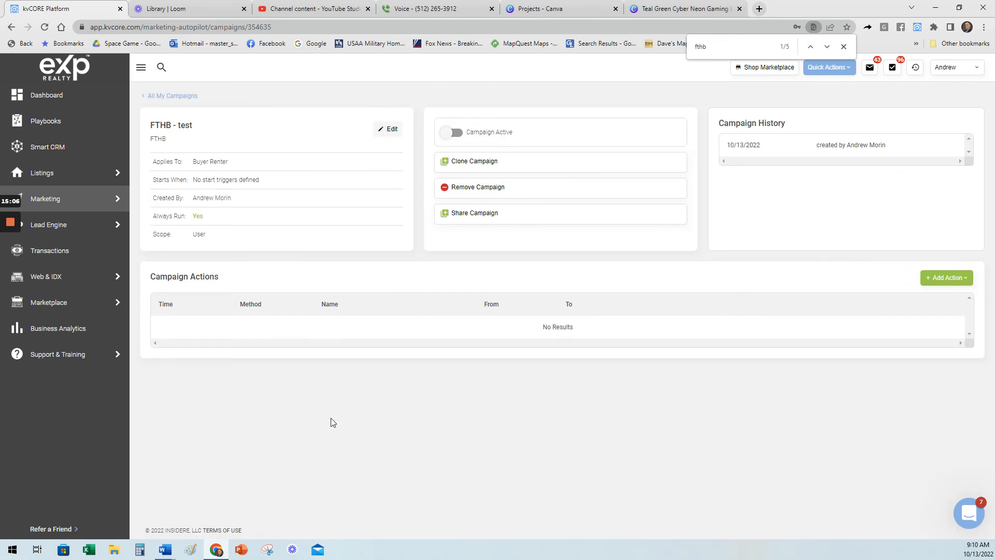
Start a Text/SMS action in the FTHB - test campaign using the existing "intro" template.
click(943, 284)
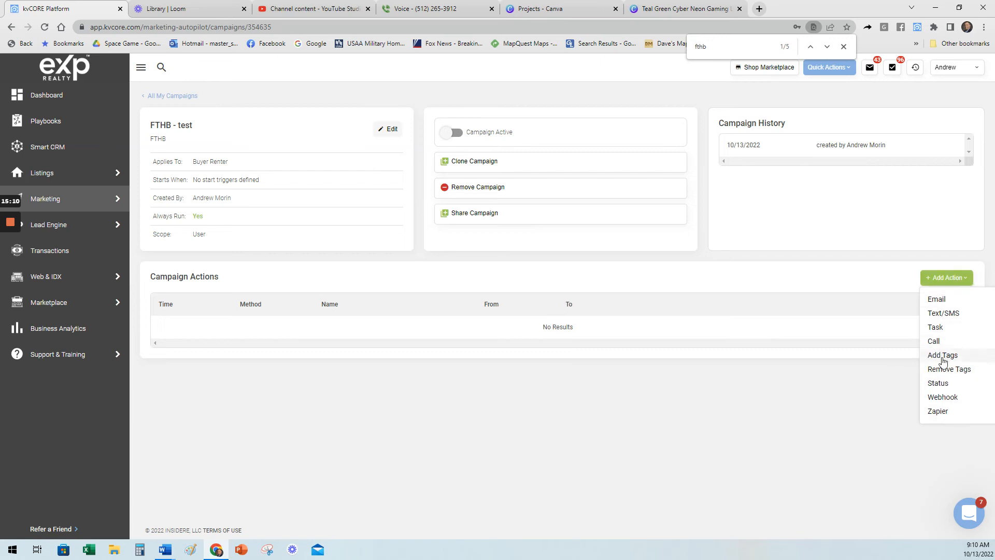
click(944, 313)
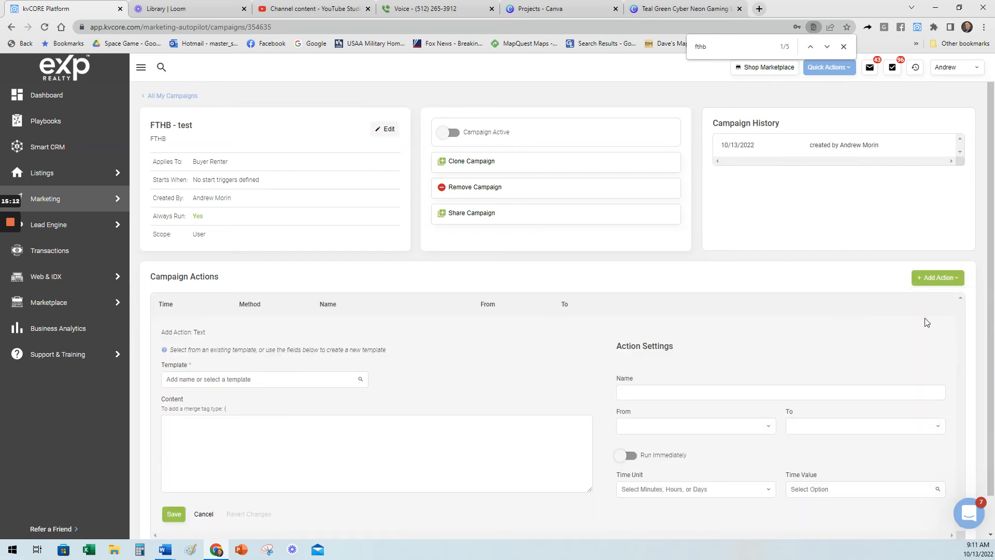
click(219, 380)
text(intro)
click(201, 396)
scroll(441, 379, down, 1)
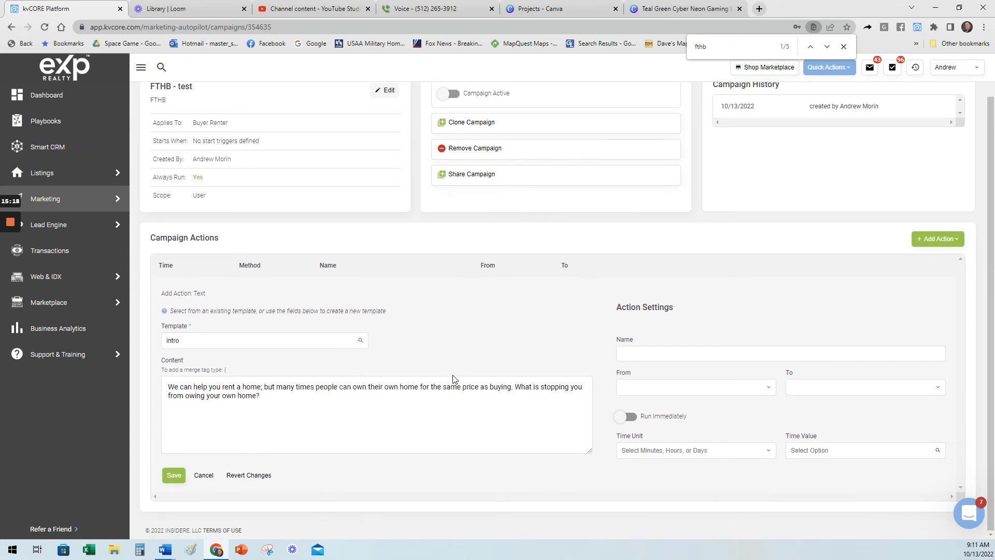
Name the text action "intro", send it from Agent to Contact, set it to run immediately, and save it.
click(644, 352)
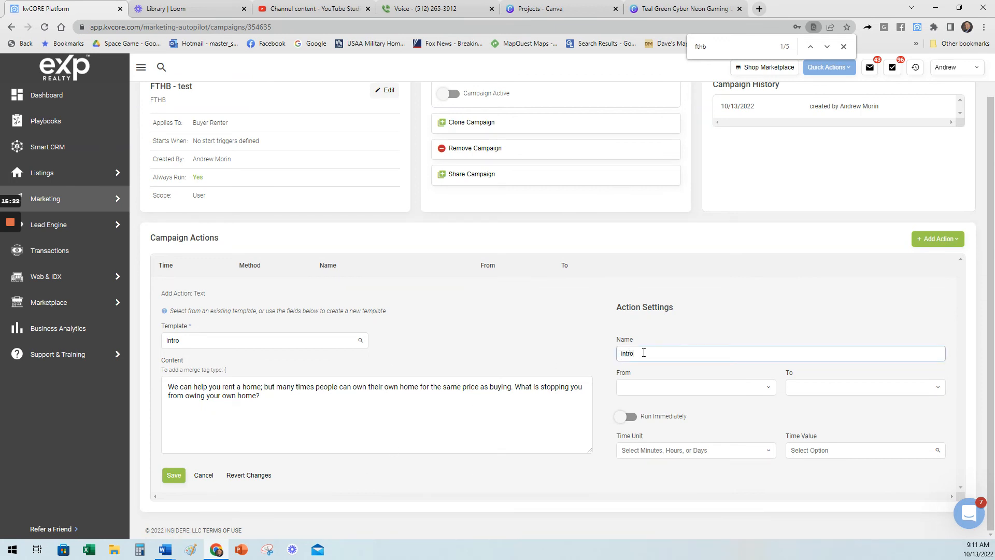
click(681, 384)
click(673, 408)
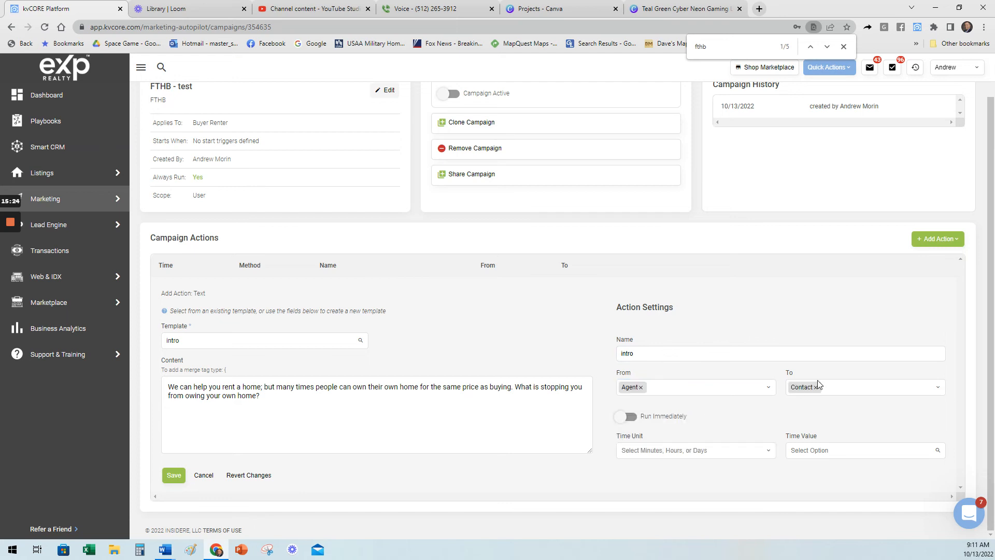
click(628, 417)
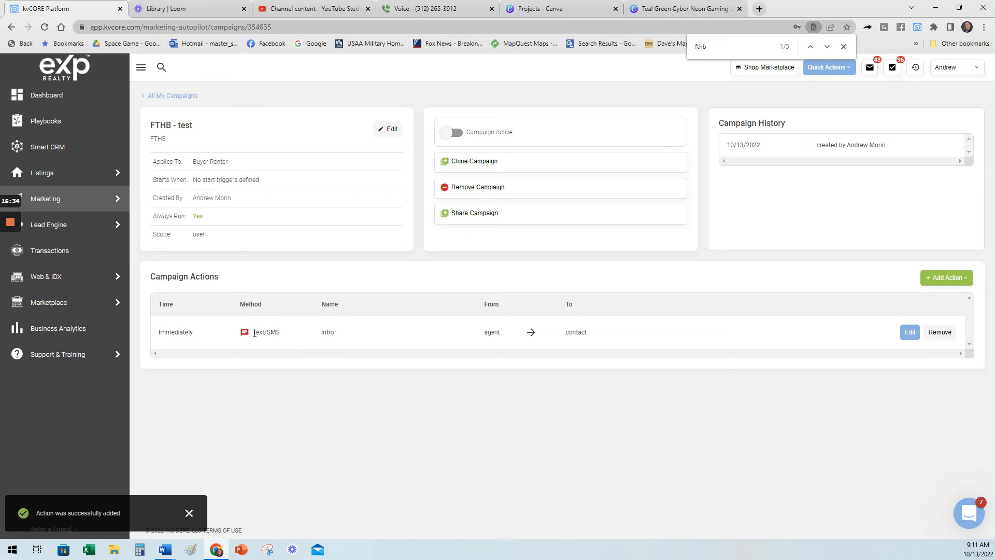
Start a second Text/SMS campaign action using the existing "test" template.
click(959, 280)
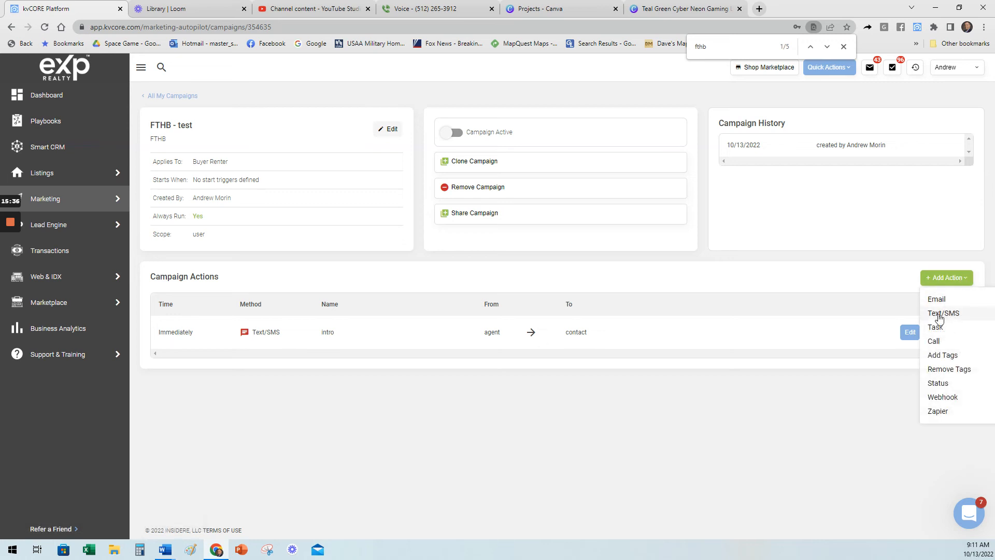
click(940, 315)
click(229, 379)
text(test)
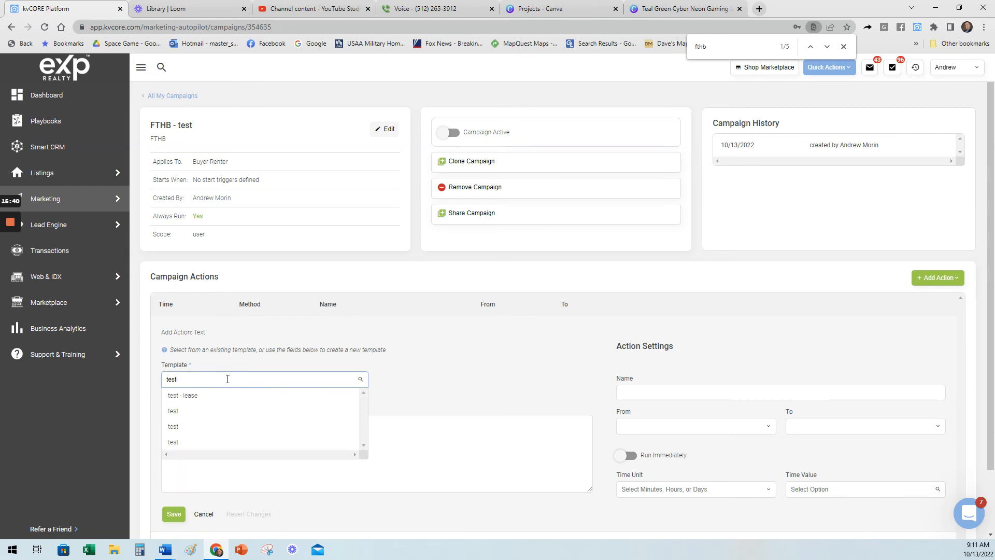
click(211, 411)
Name the second text action "test" and set it to go from Agent to Contact.
click(630, 394)
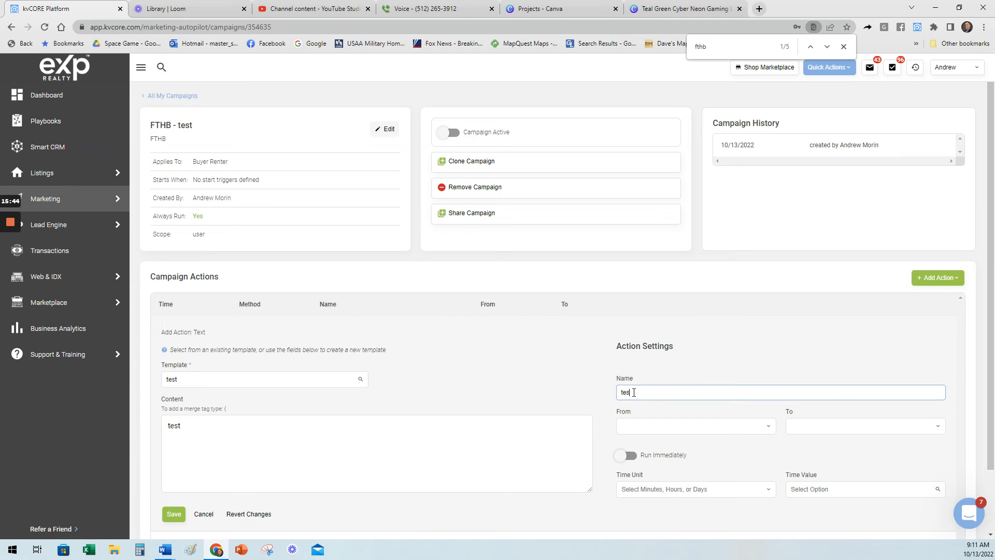
scroll(585, 366, down, 2)
click(600, 435)
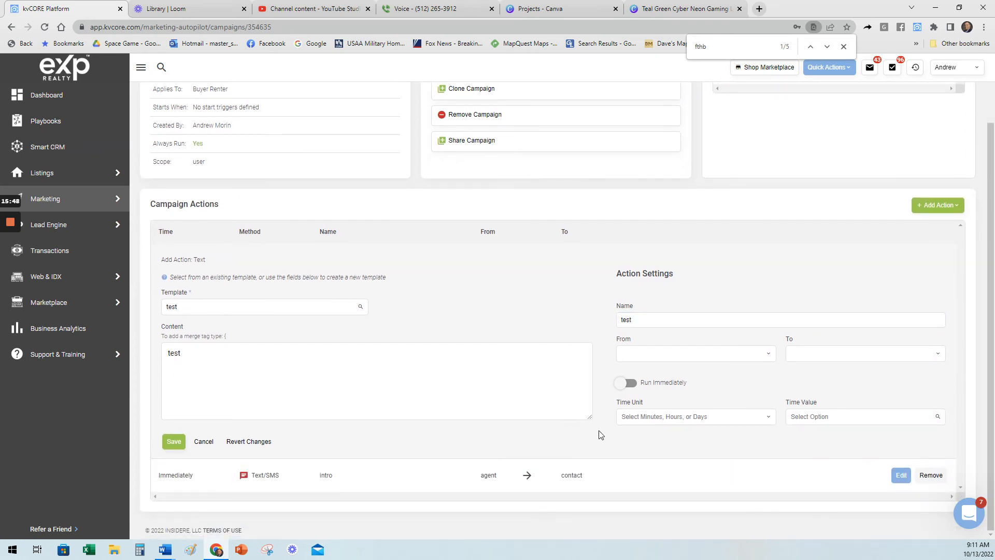
click(694, 352)
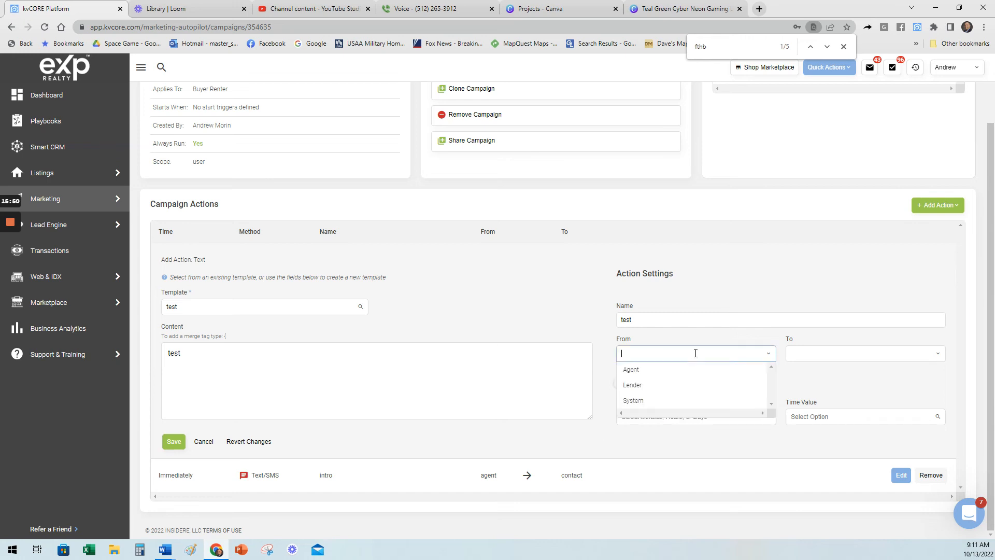
click(690, 369)
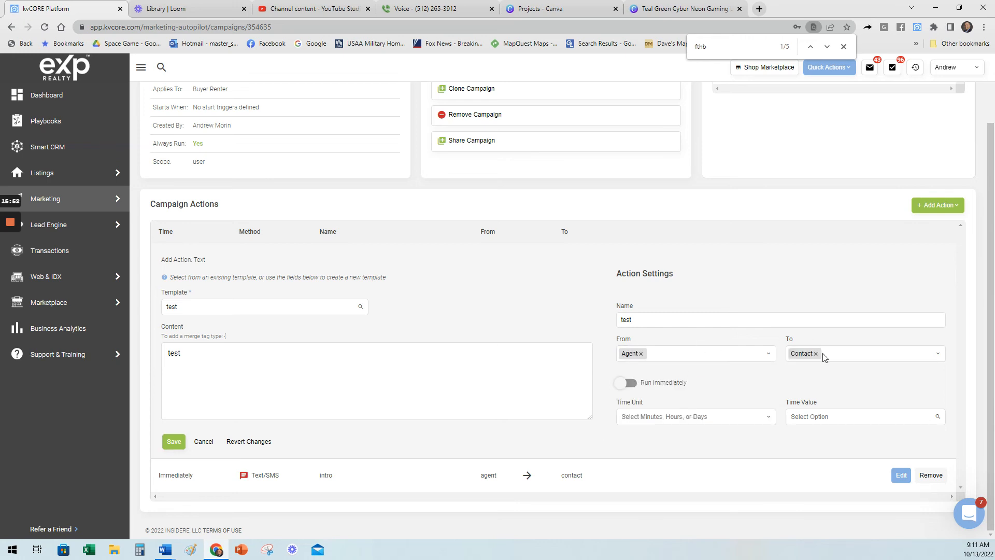
Schedule the "test" text action at 5 minutes and save it to the campaign.
click(652, 416)
click(654, 464)
click(664, 416)
click(658, 450)
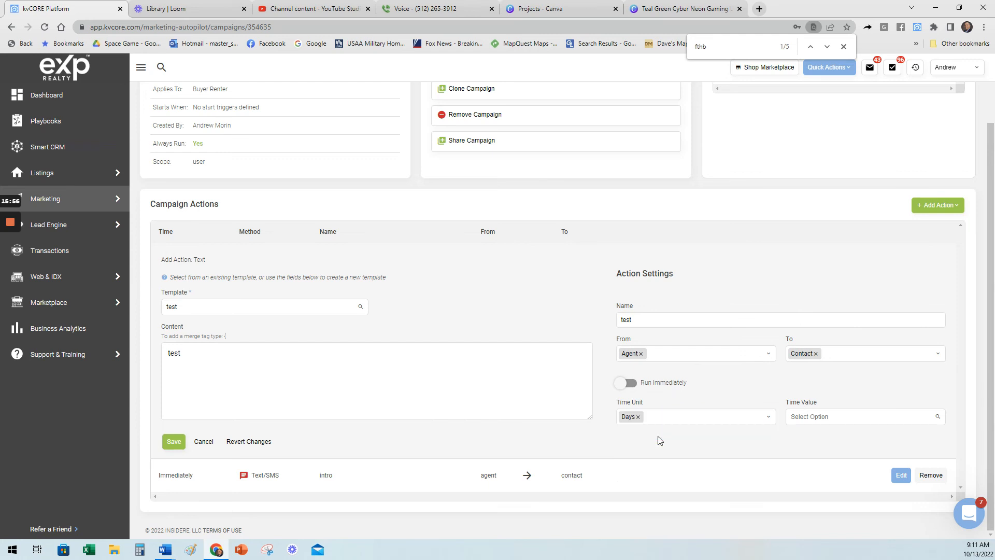
click(661, 418)
click(661, 433)
click(820, 412)
text(5)
click(801, 433)
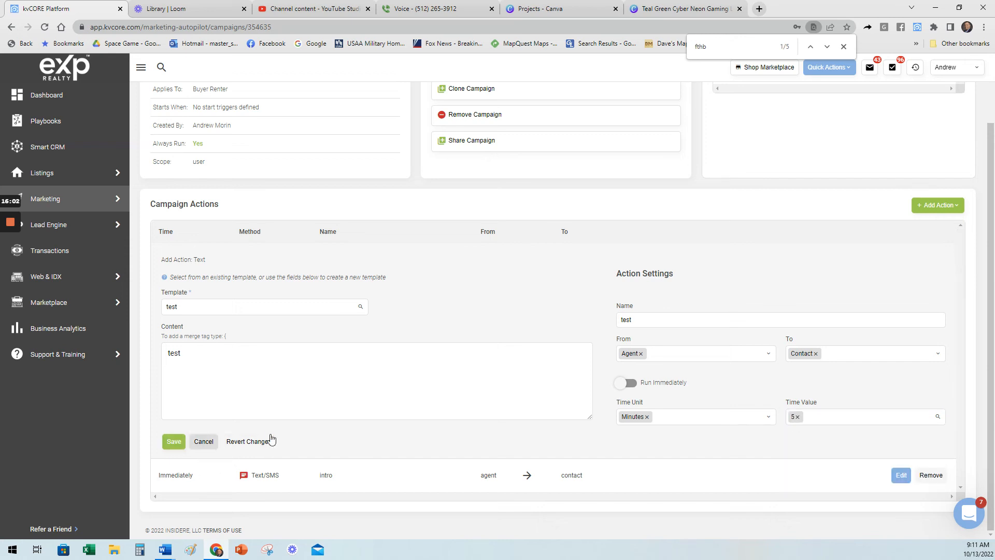
click(173, 441)
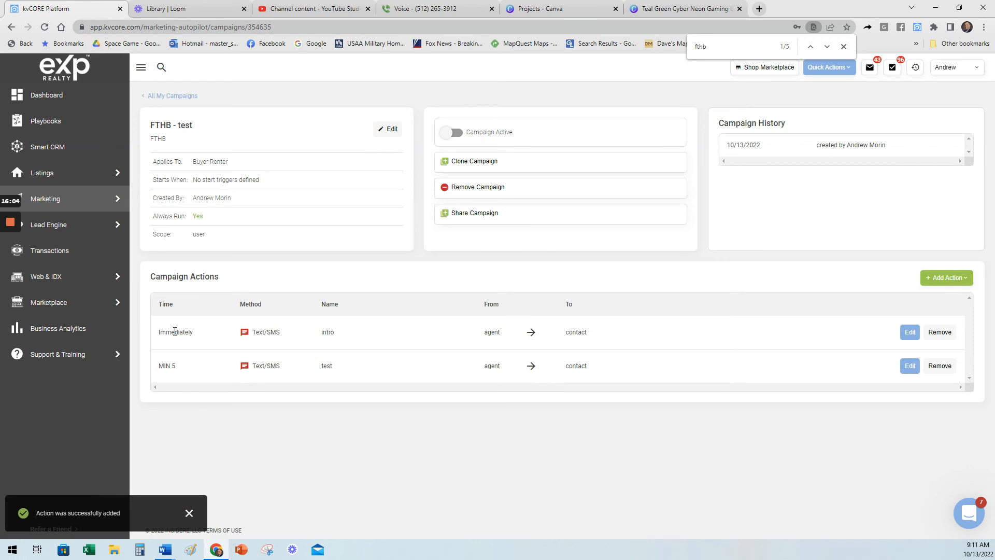
Start an Email campaign action using a "Pay Attention to Color and Light" template.
click(936, 280)
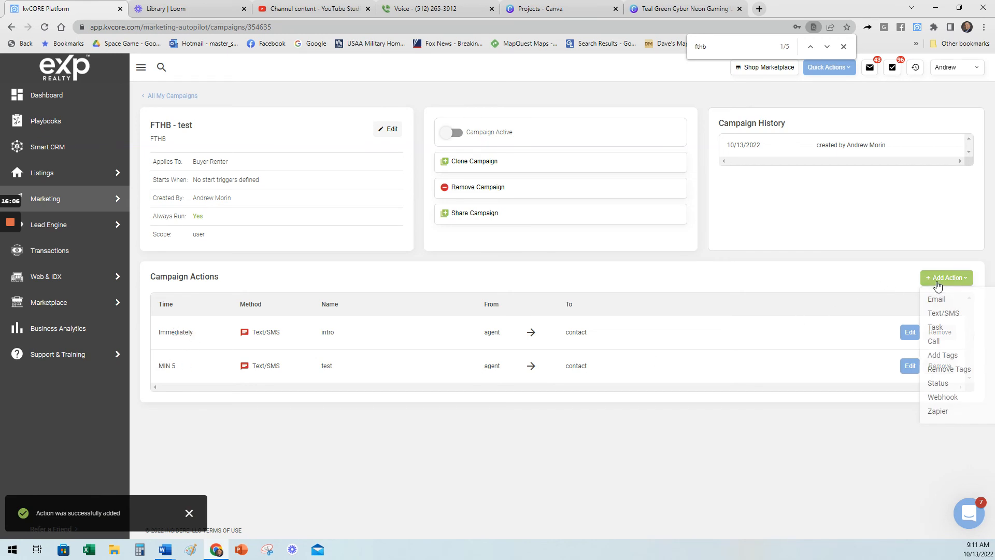
click(936, 303)
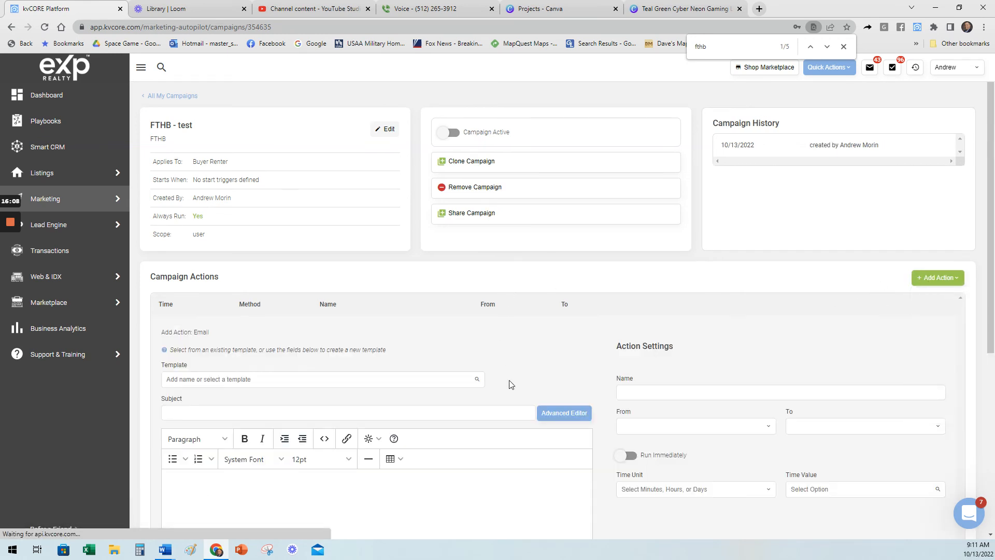
click(283, 379)
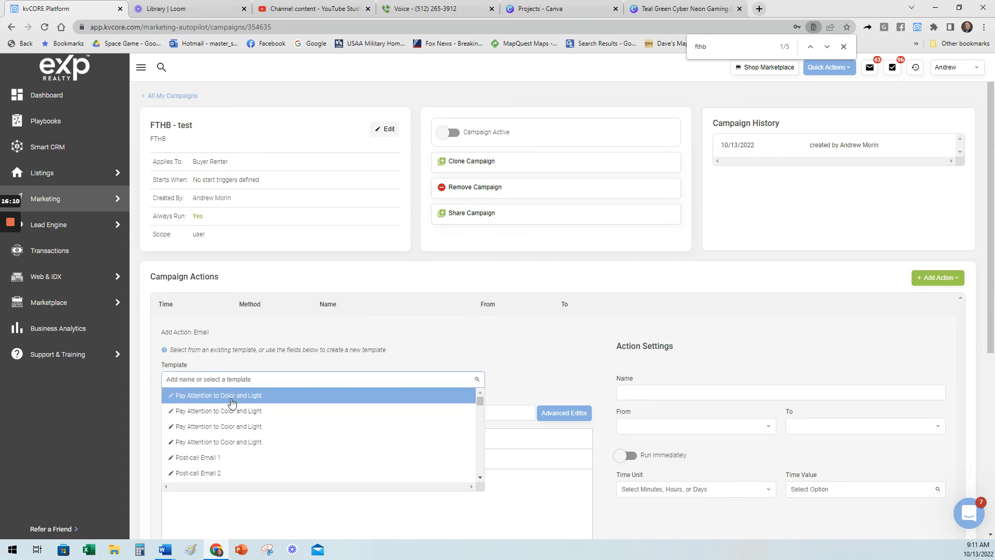
click(234, 416)
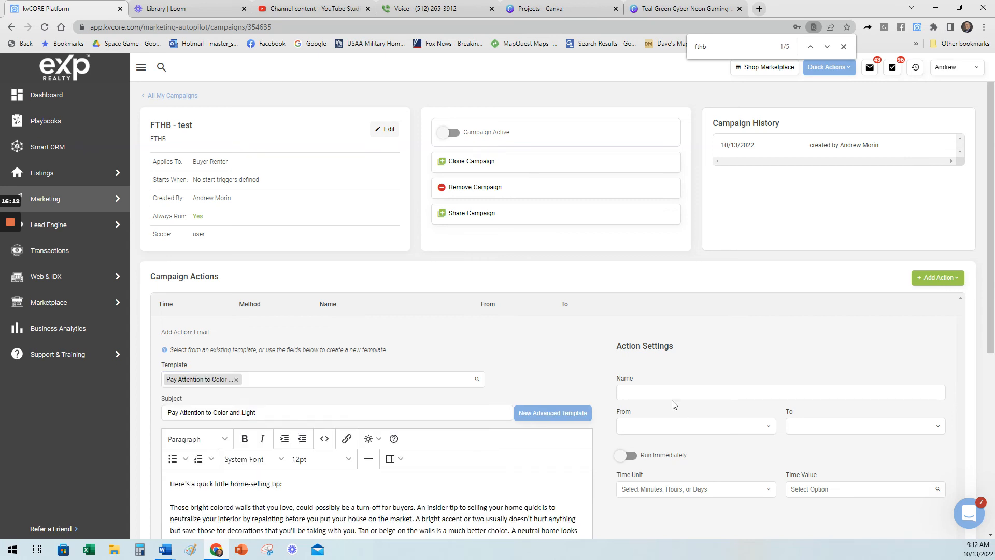
Name the email action "test" and set it to go from Agent to Contact.
click(651, 398)
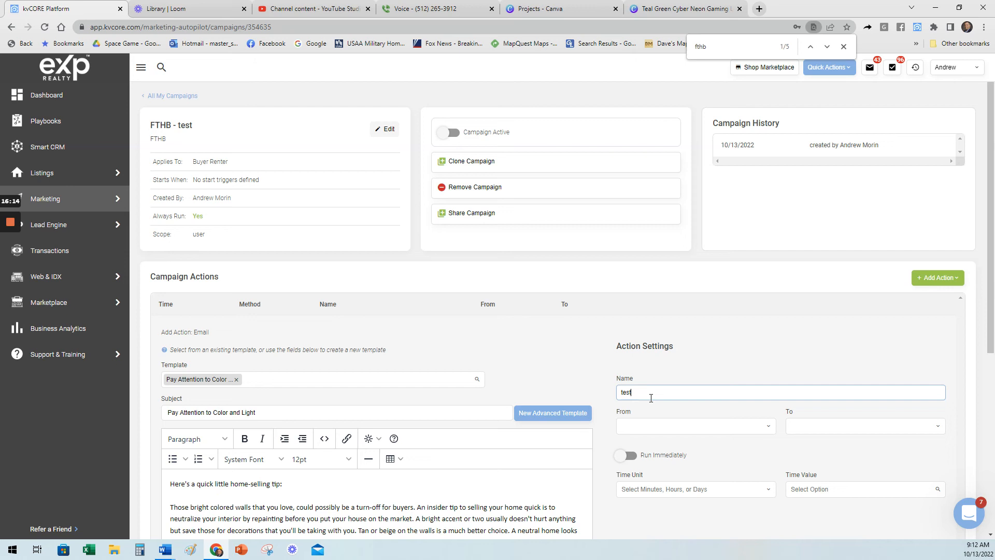
click(670, 422)
click(674, 441)
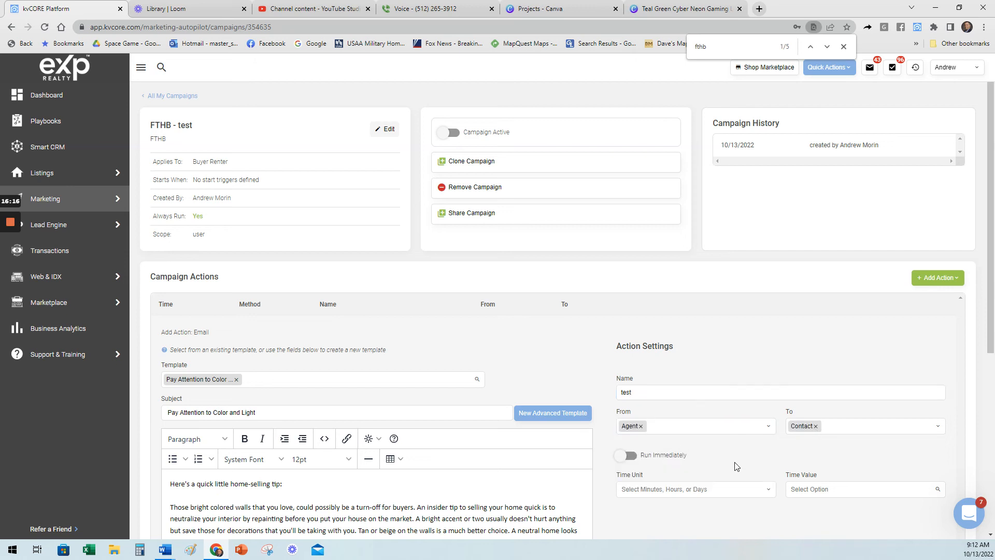
Schedule the email action at 3 days and save it to the campaign.
click(651, 492)
click(643, 530)
scroll(653, 497, down, 2)
click(660, 386)
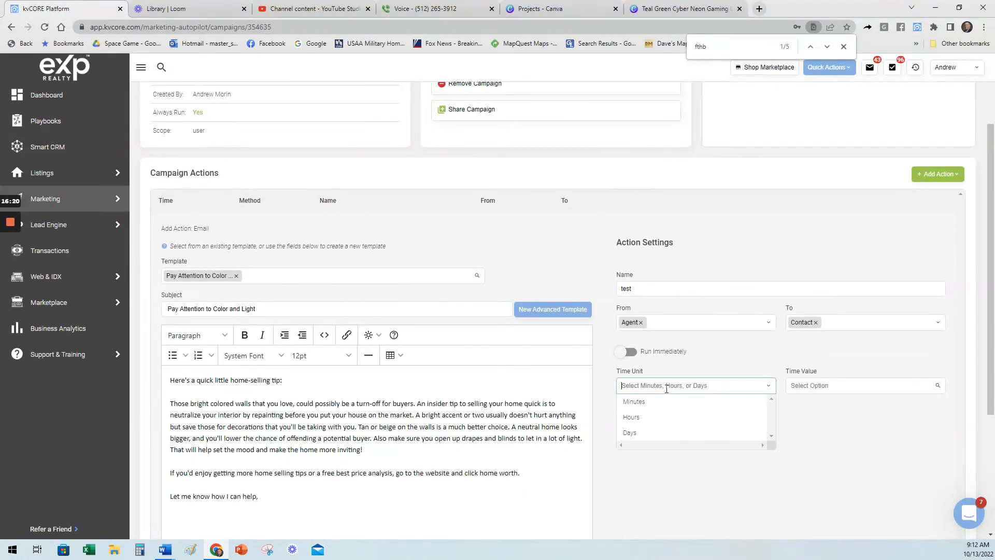
click(662, 436)
click(812, 384)
text(3)
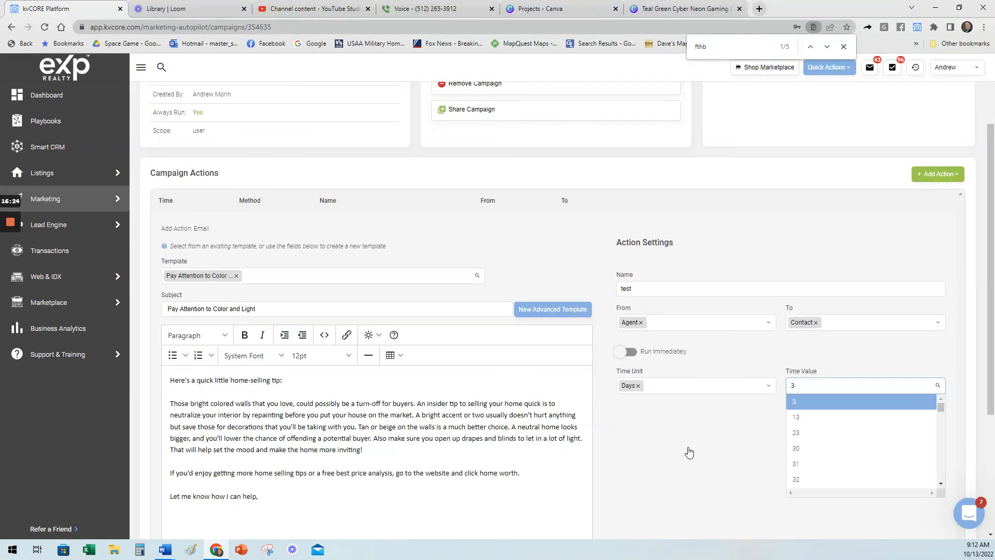
key(Return)
scroll(522, 411, down, 4)
click(186, 408)
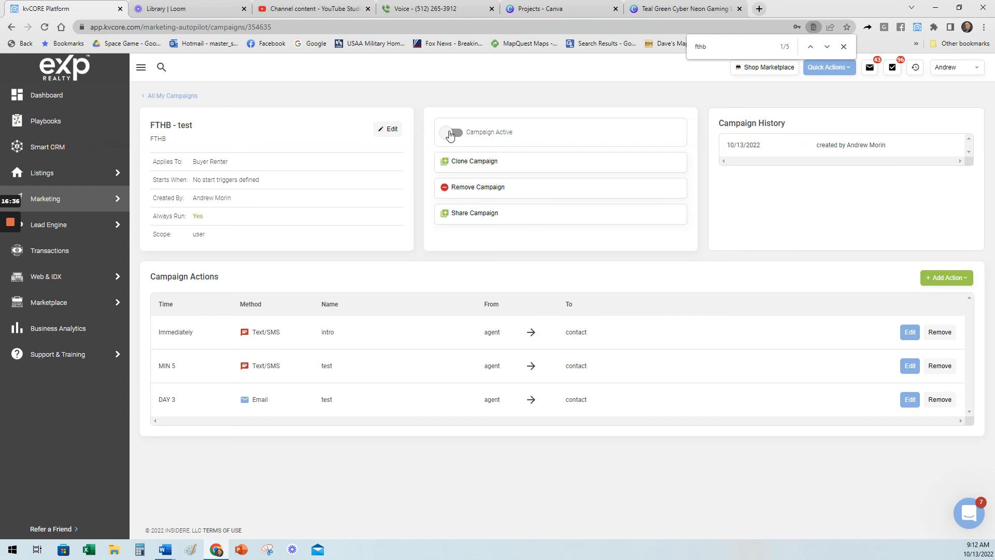
Try to activate the FTHB - test campaign but decline the confirmation, and return to the list of campaigns.
click(451, 133)
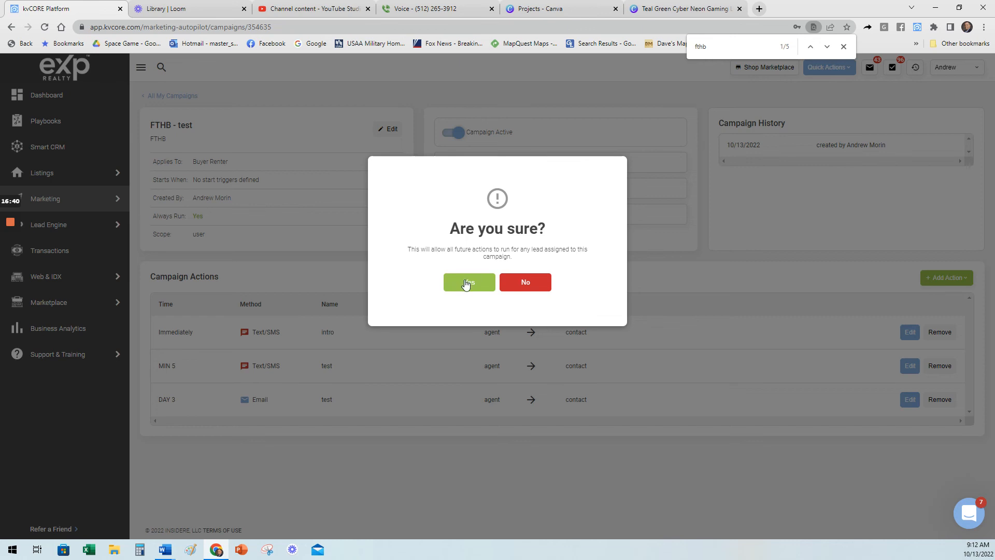
click(547, 284)
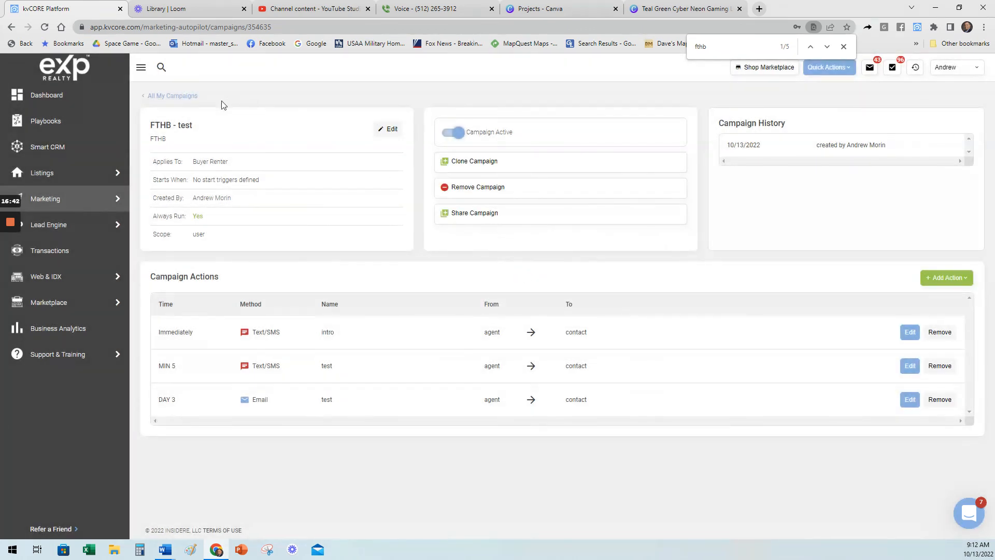
click(177, 96)
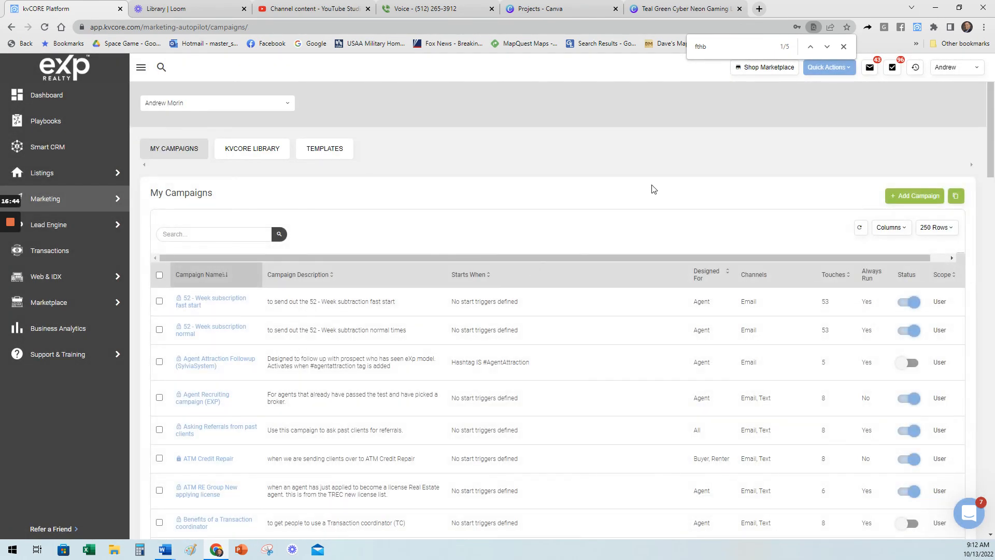
Find the "FTHB - test" campaign in the list again, open it, and remove the campaign.
click(730, 52)
key(Return)
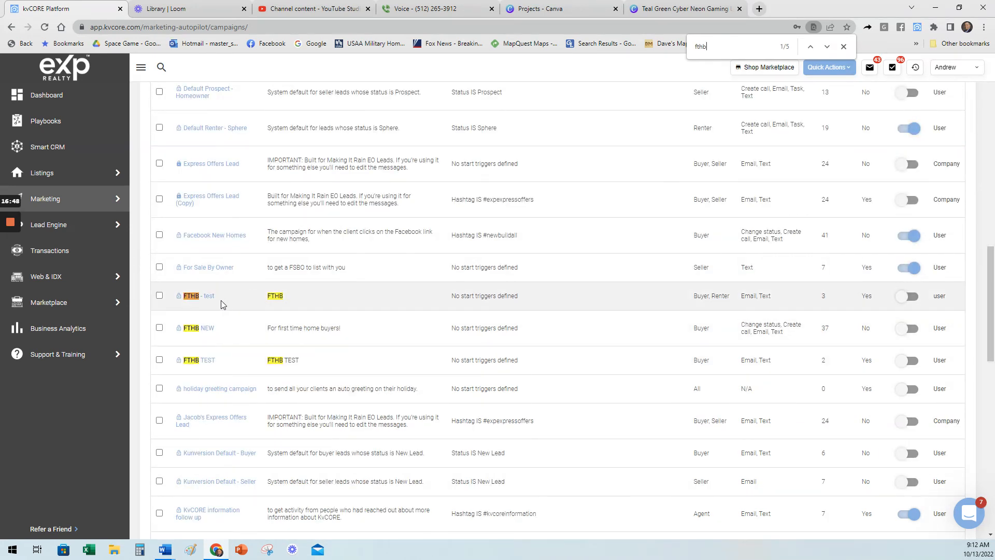
click(197, 296)
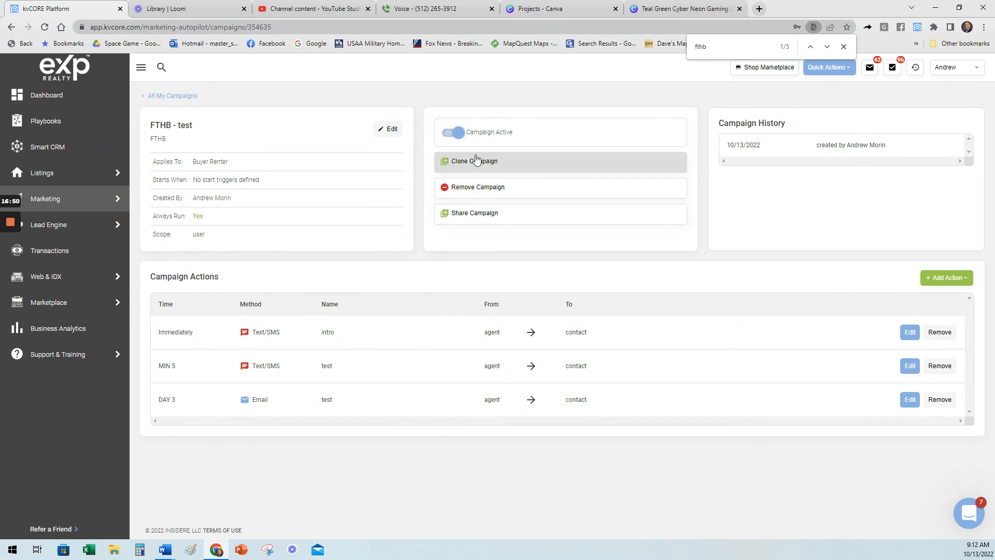
click(459, 188)
click(456, 283)
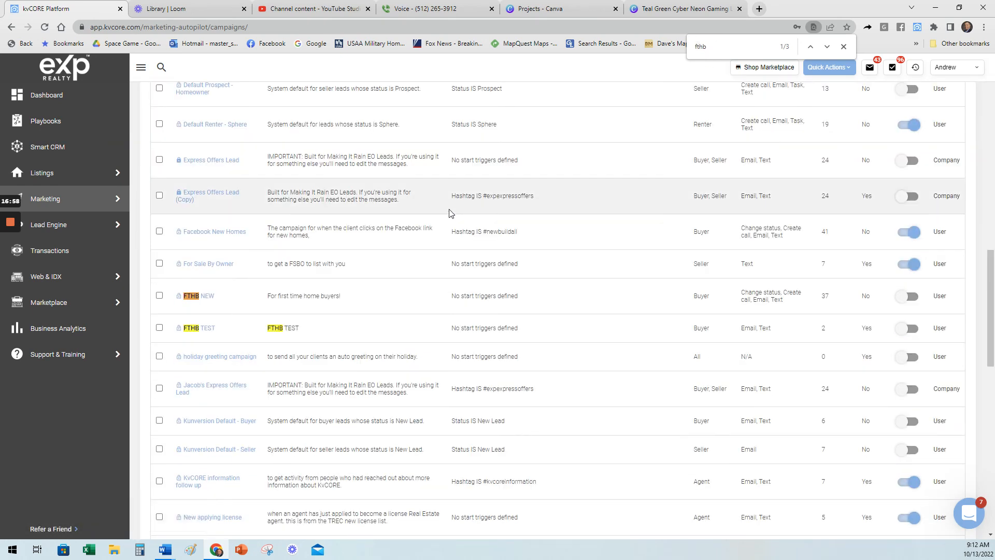
Open the "FTHB TEST" campaign from the campaign list and remove it, confirming the removal.
click(205, 331)
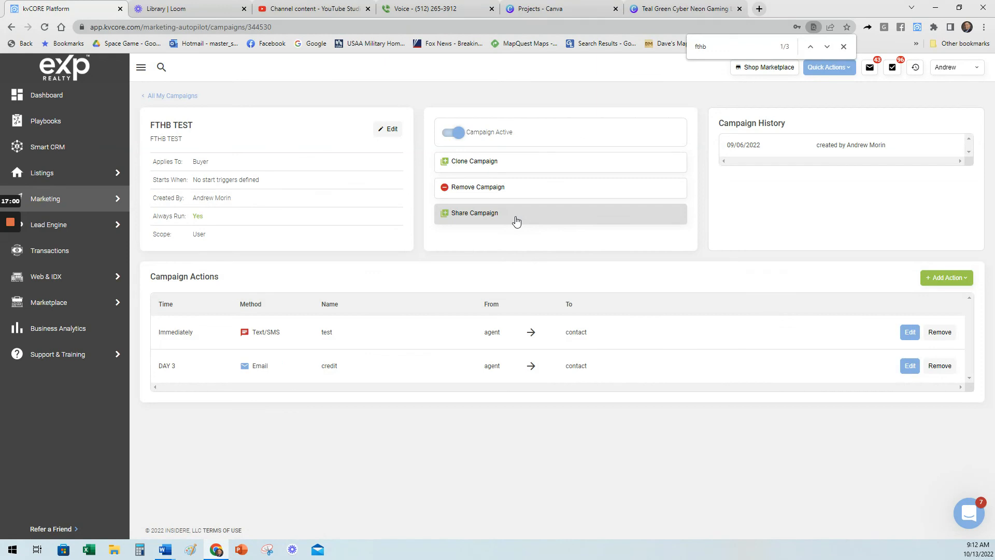
click(481, 192)
click(466, 285)
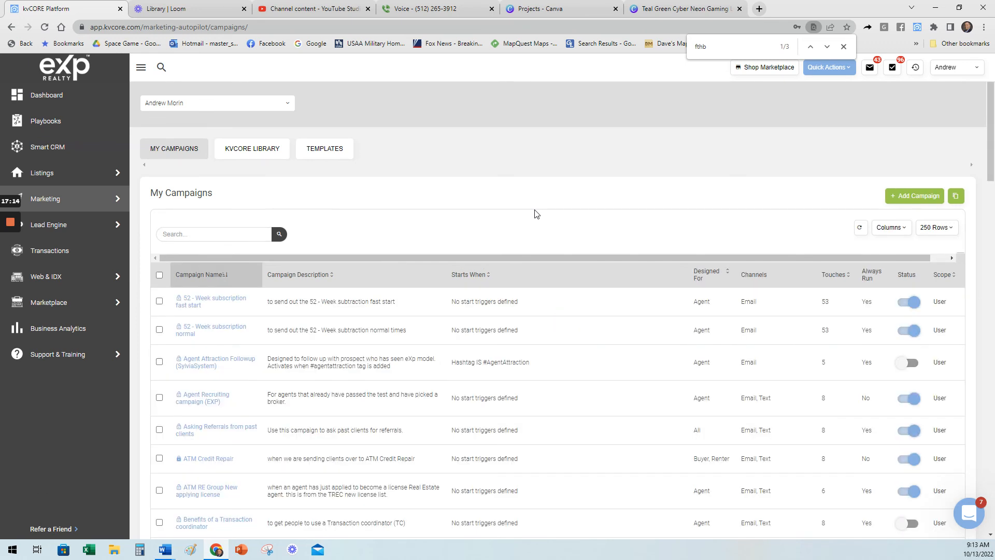
scroll(544, 223, down, 8)
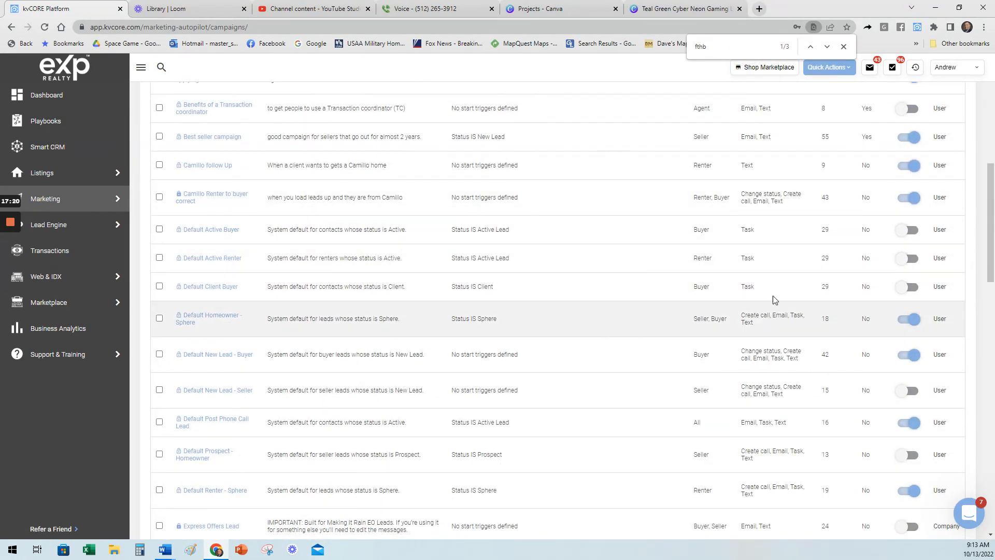
scroll(466, 259, up, 6)
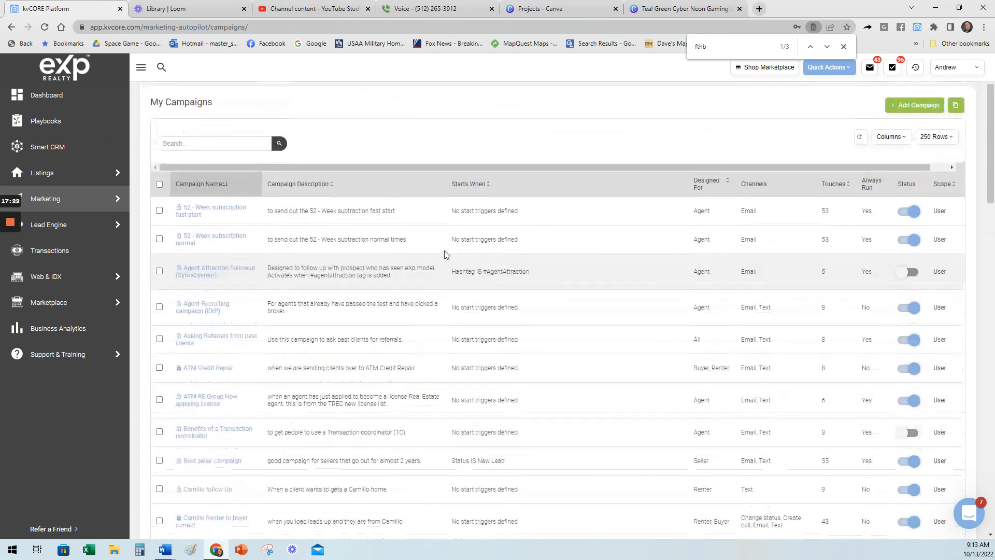
scroll(444, 255, up, 2)
List the Smart CRM contacts 50 rows per page and open a New Lead renter created 08/30/2022 through Apartments.com.
click(47, 146)
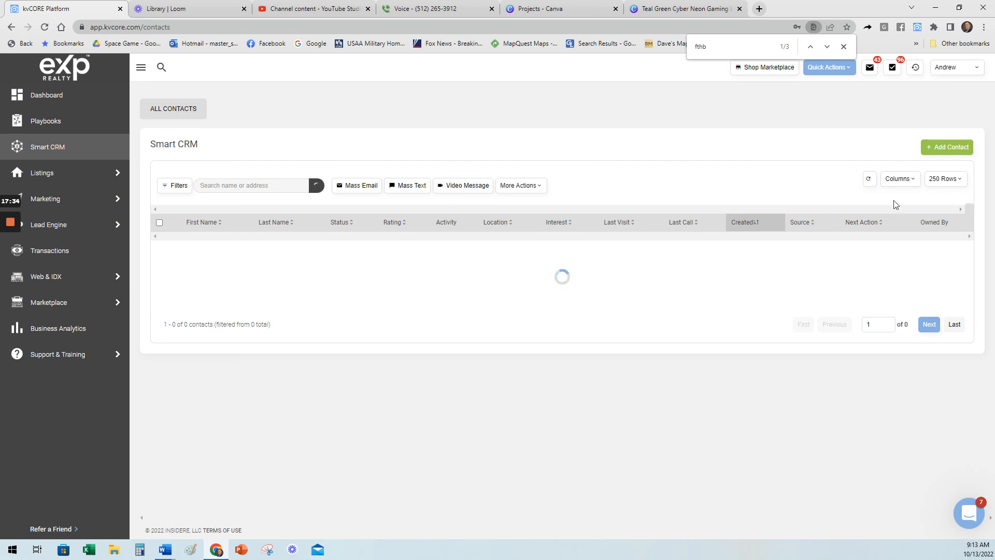
click(942, 179)
click(946, 211)
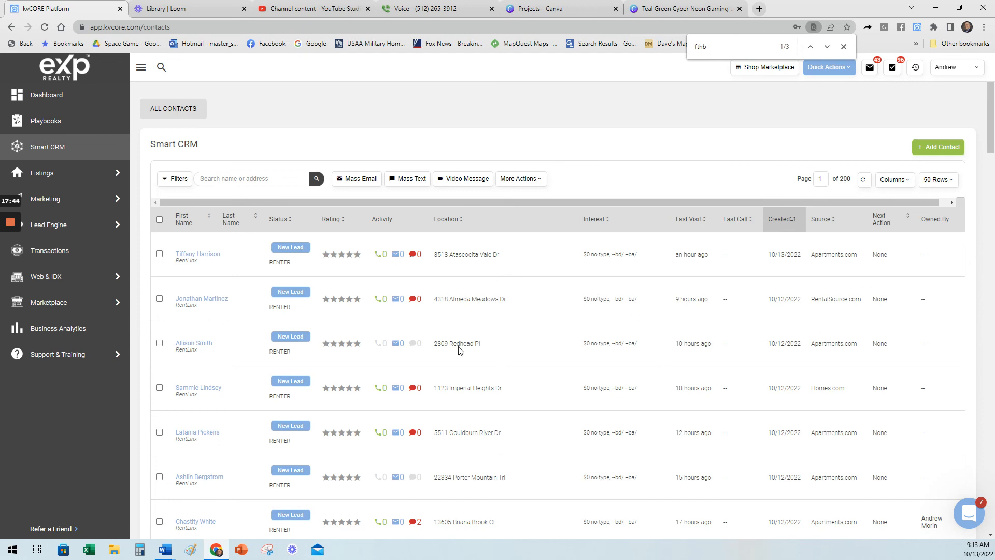
scroll(512, 436, down, 20)
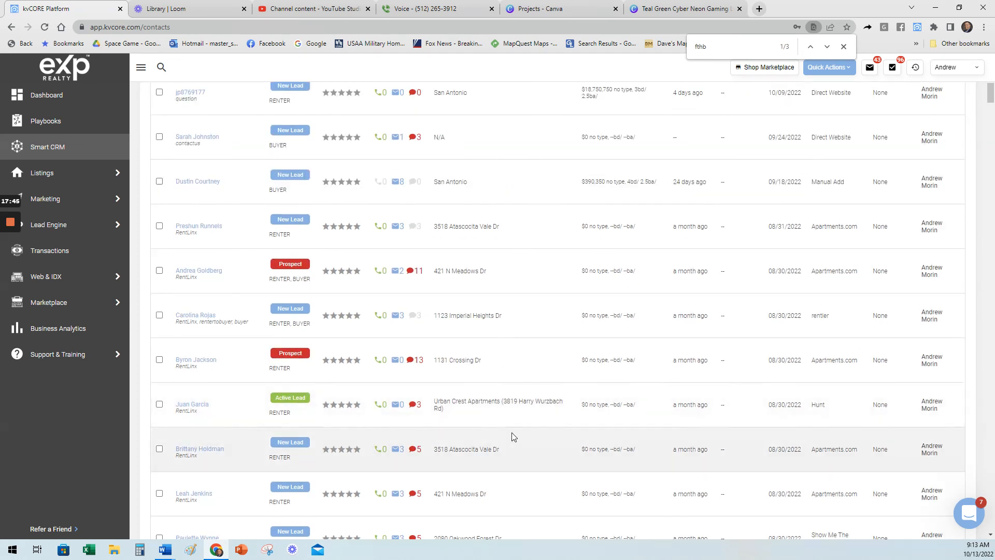
click(188, 450)
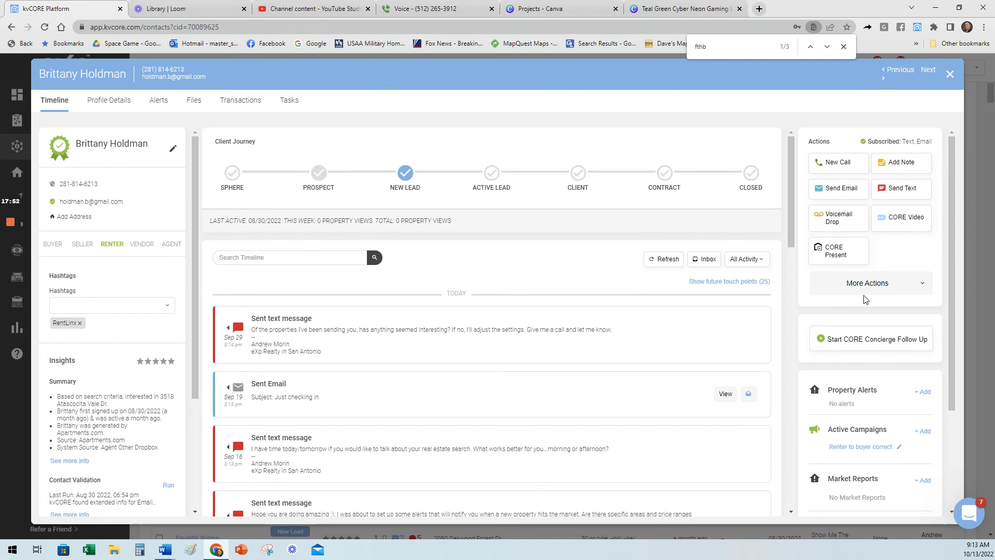
Show the management options for the contact's active campaign "Renter to buyer correct" and dismiss them without changing it.
scroll(864, 311, down, 3)
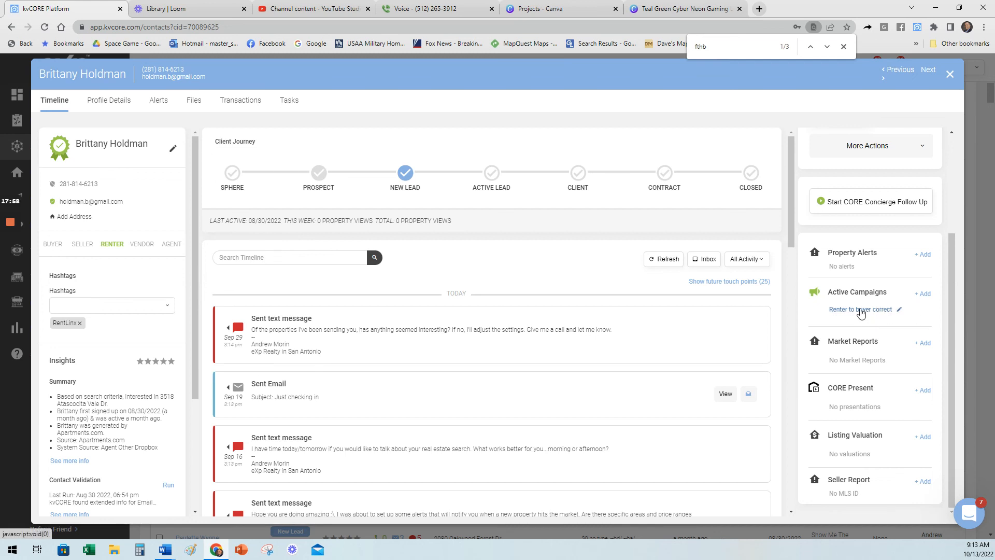
click(865, 309)
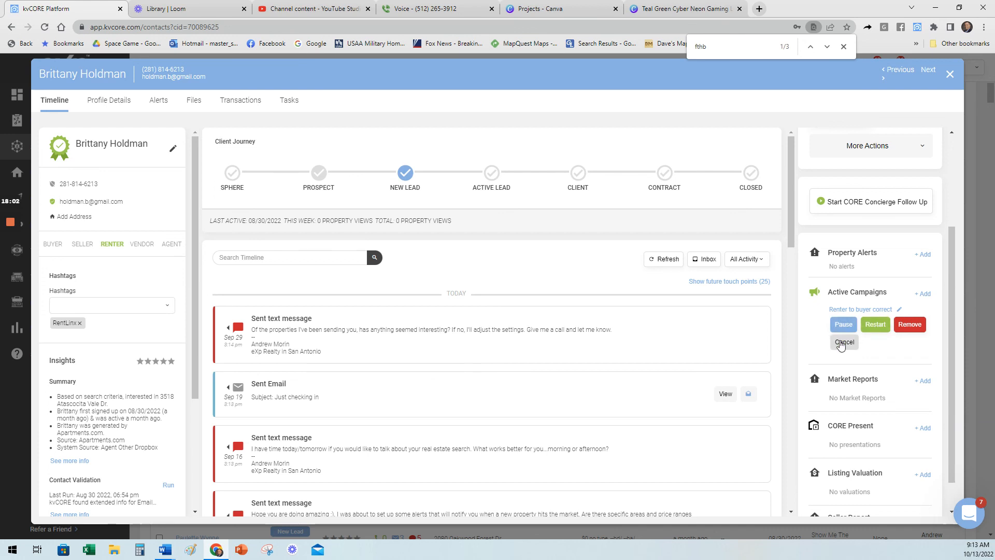
click(844, 342)
Browse the campaigns that can be added to the contact, select "Zbuyer buyer loading", and cancel without adding it.
click(923, 294)
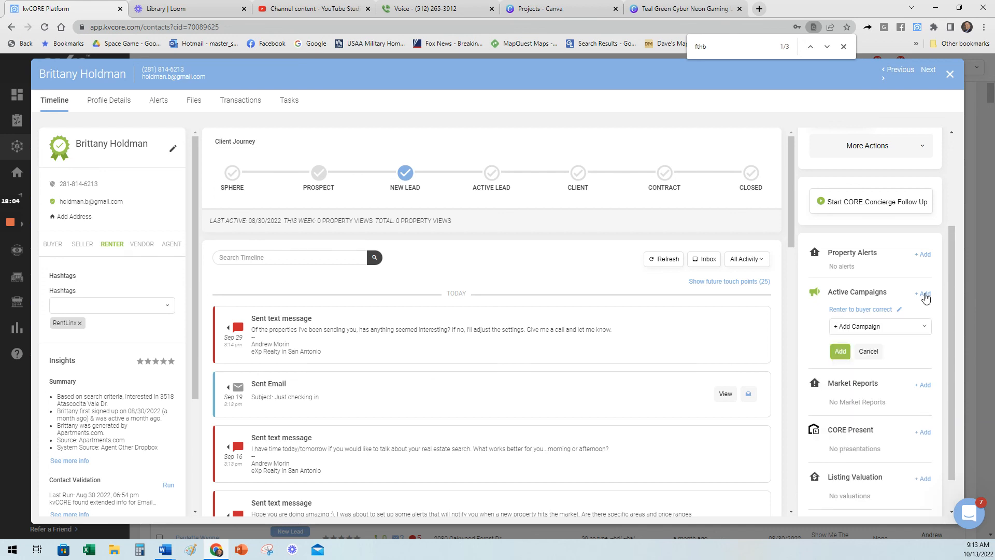
click(885, 329)
scroll(907, 372, down, 3)
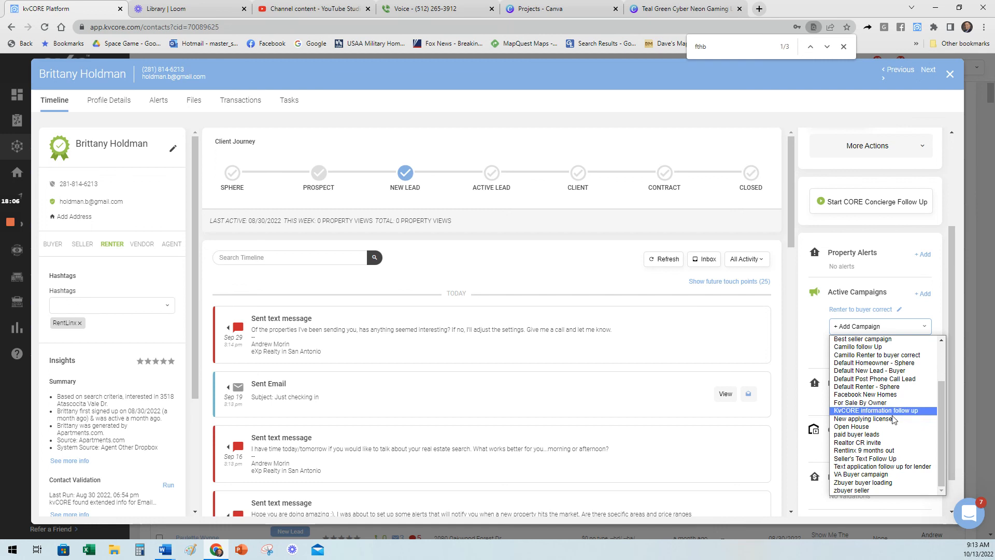
scroll(912, 362, up, 3)
click(927, 315)
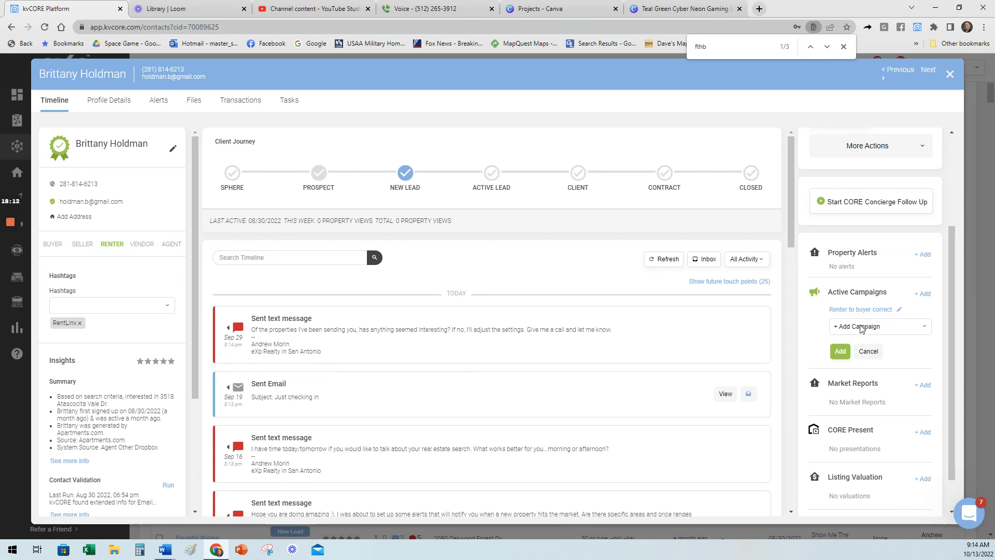
click(881, 327)
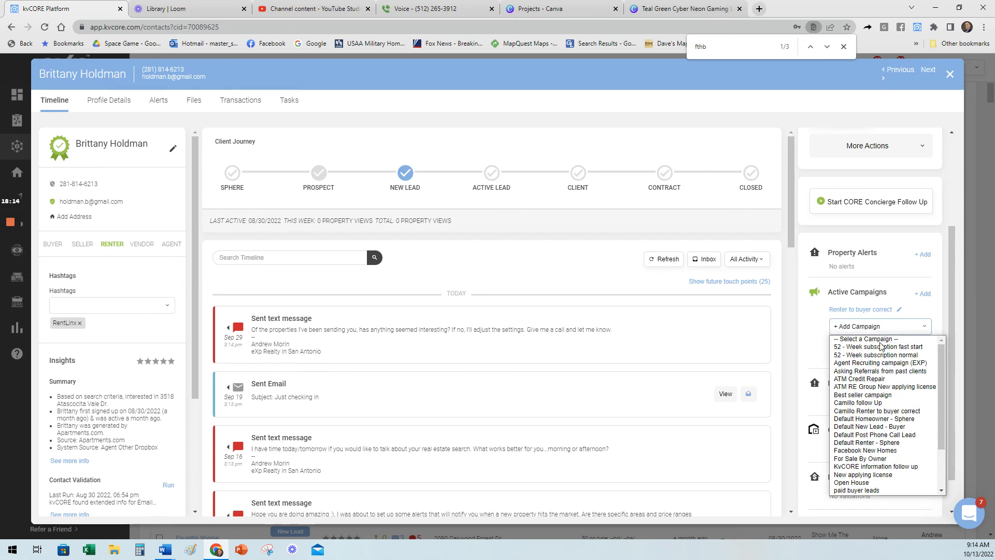
scroll(884, 396, down, 2)
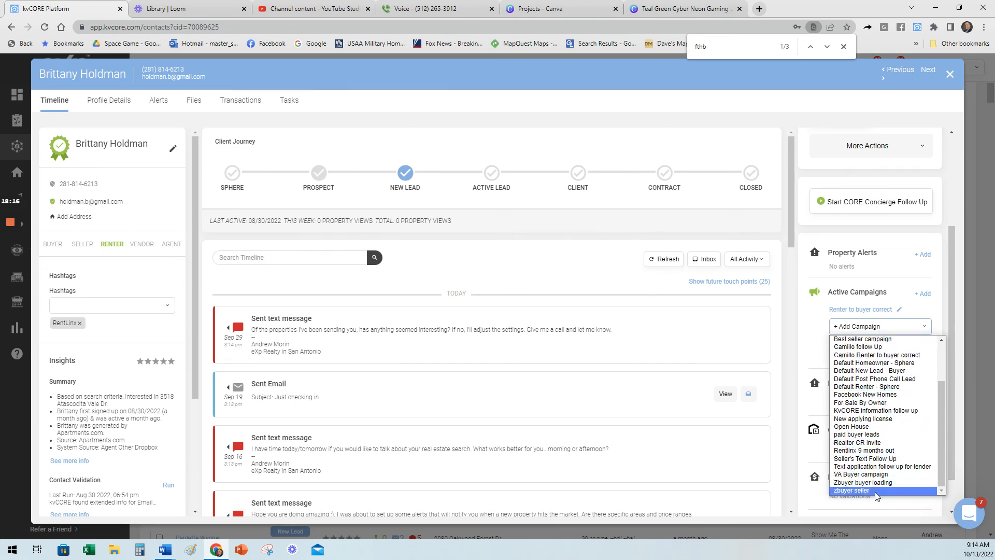
click(862, 482)
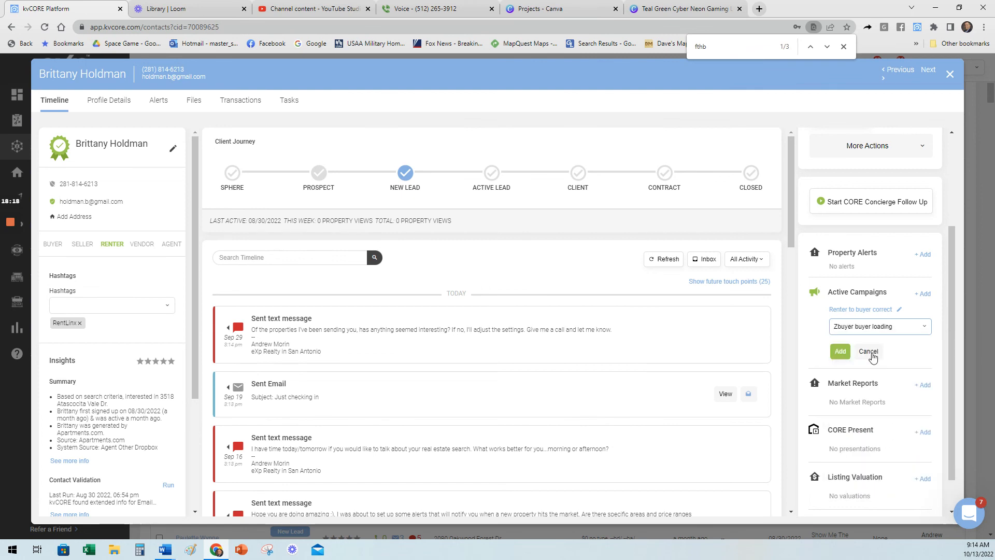
click(868, 351)
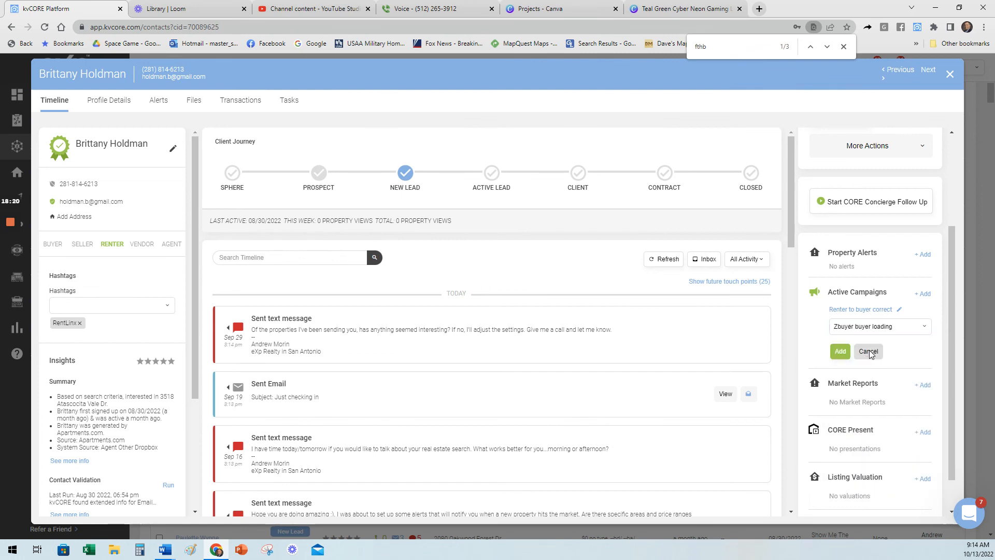